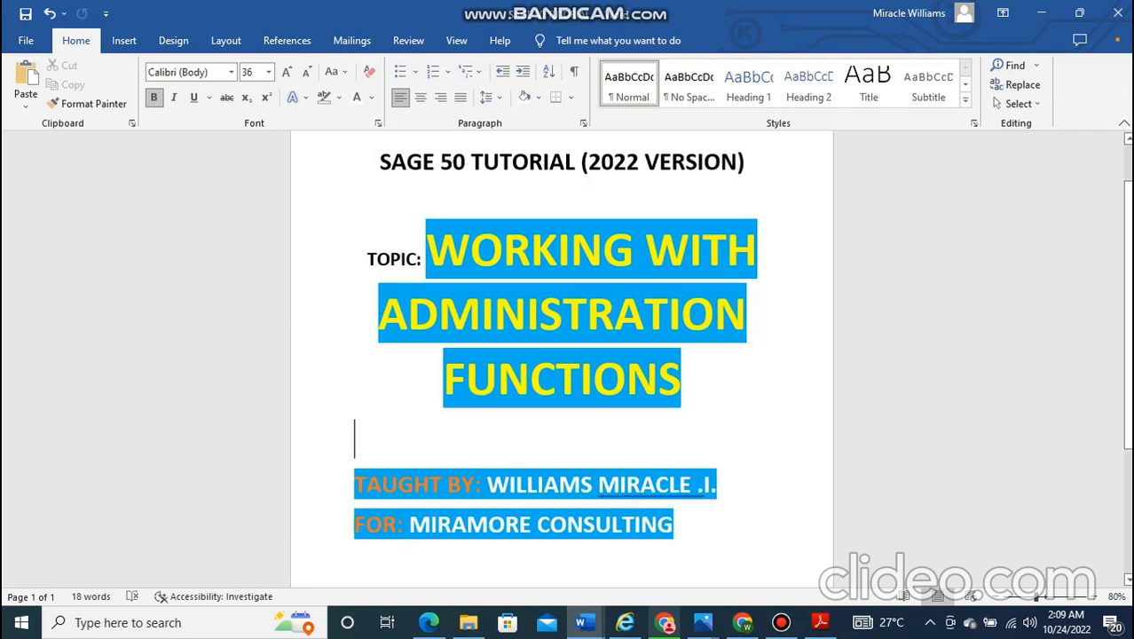
- Switch from the Word title page to the browser tab showing the Sage Accounting login
left_click(742, 623)
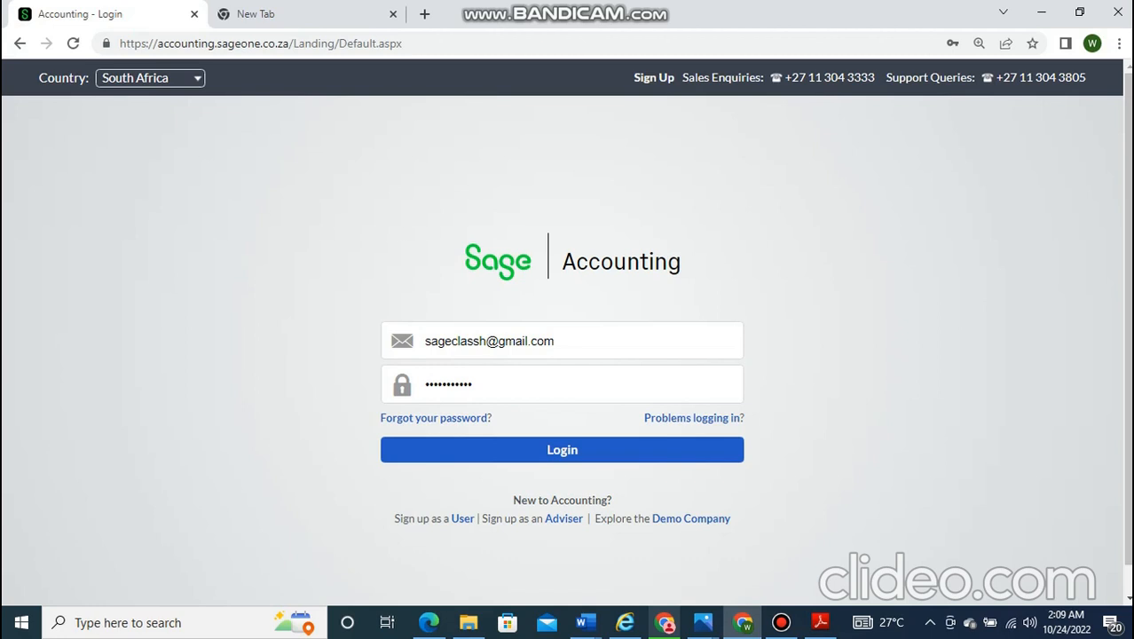
- Submit the filled-in login form and wait for the Dashboard showing the N968,000.00 bank balance
key("Return")
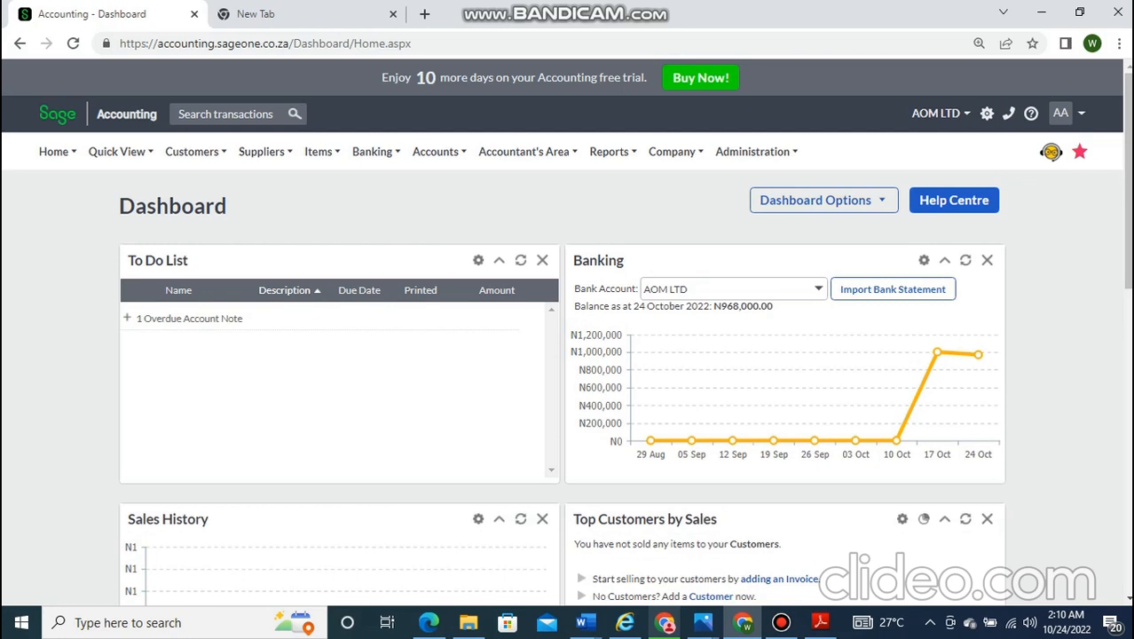
- Dismiss the Banking menu and bring up the Administration dropdown
mouse_move(386, 238)
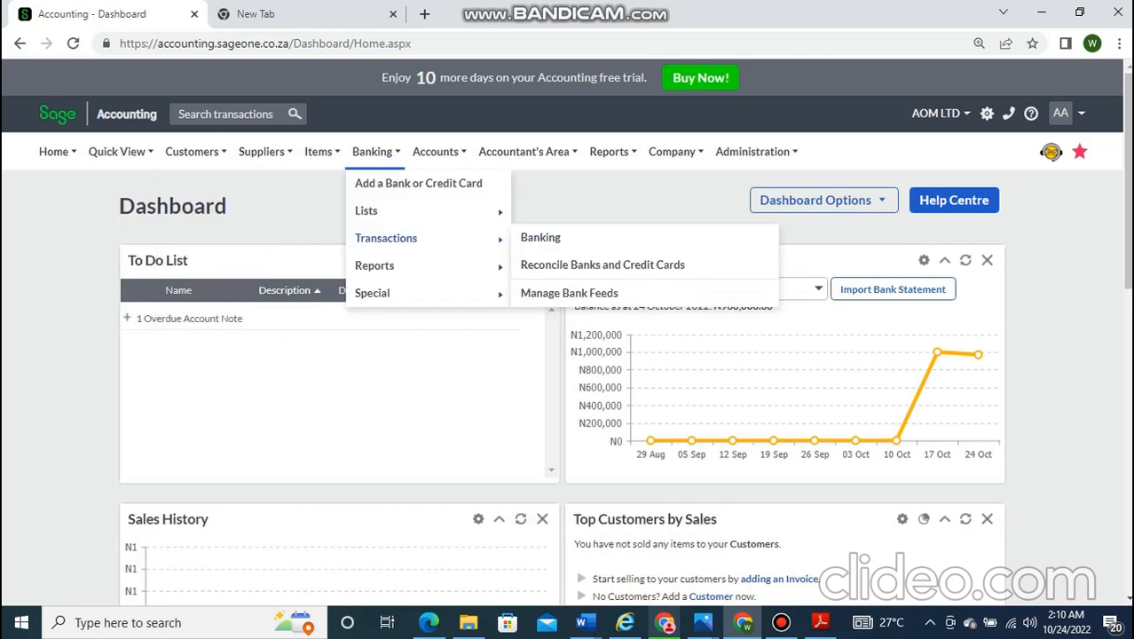
left_click(541, 238)
mouse_move(753, 151)
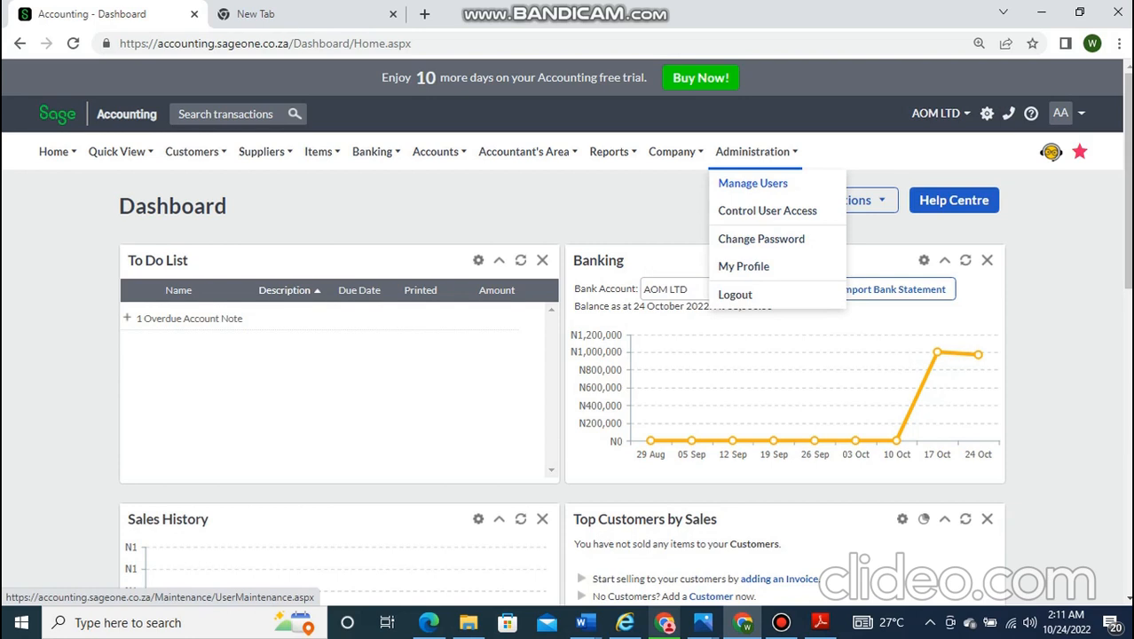
- Choose Manage Users from the Administration menu
left_click(752, 183)
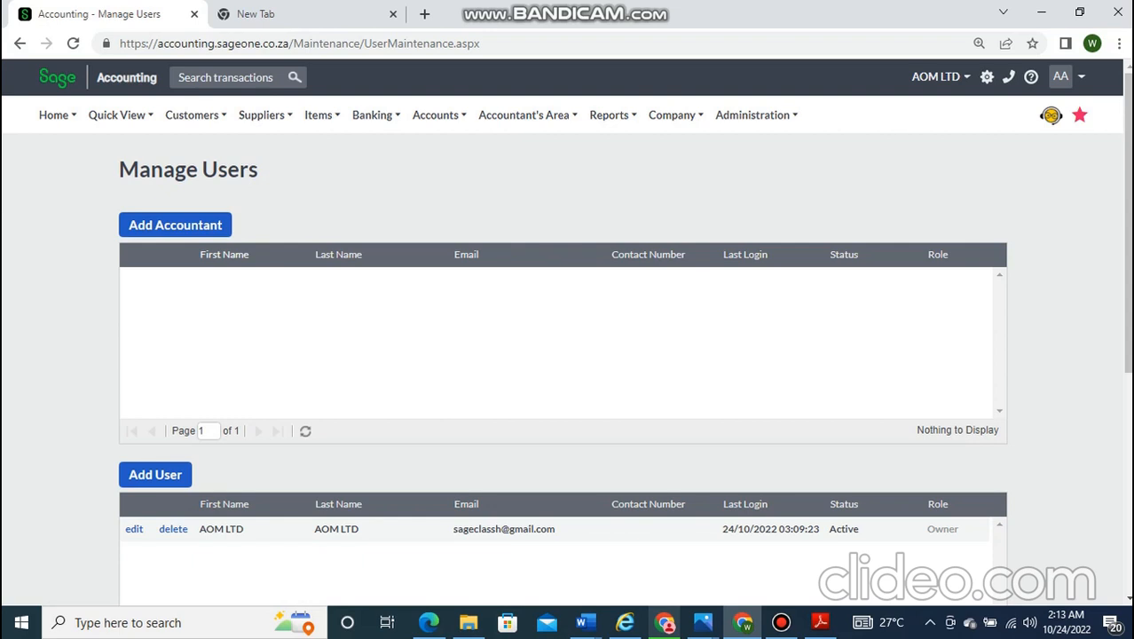
scroll(568, 355, "down", 4)
scroll(568, 355, "up", 3)
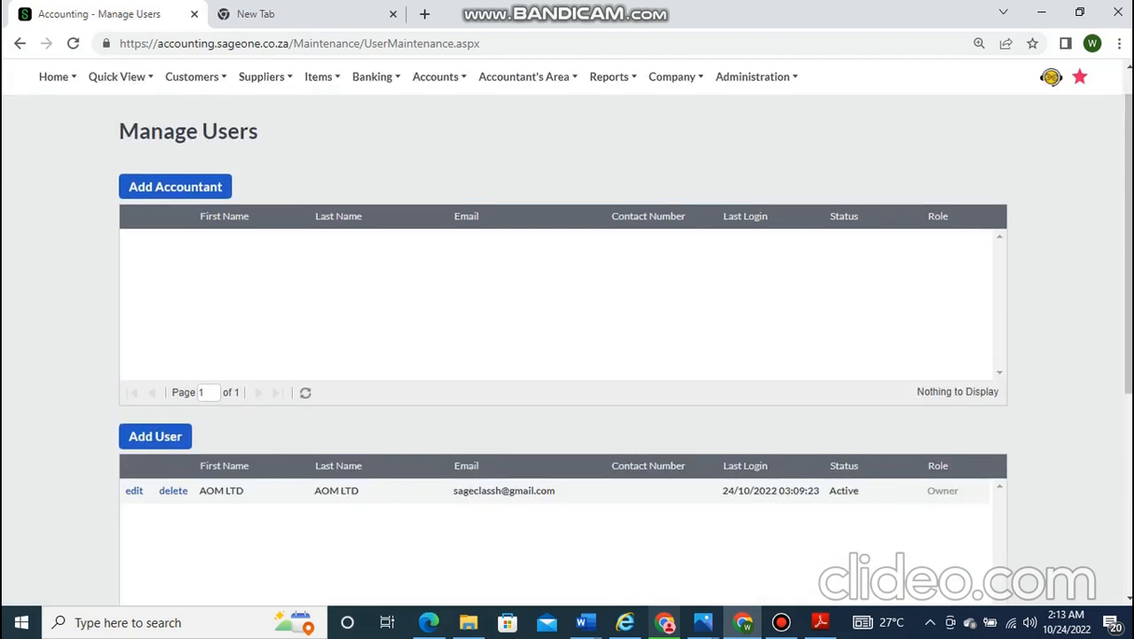
scroll(568, 354, "up", 1)
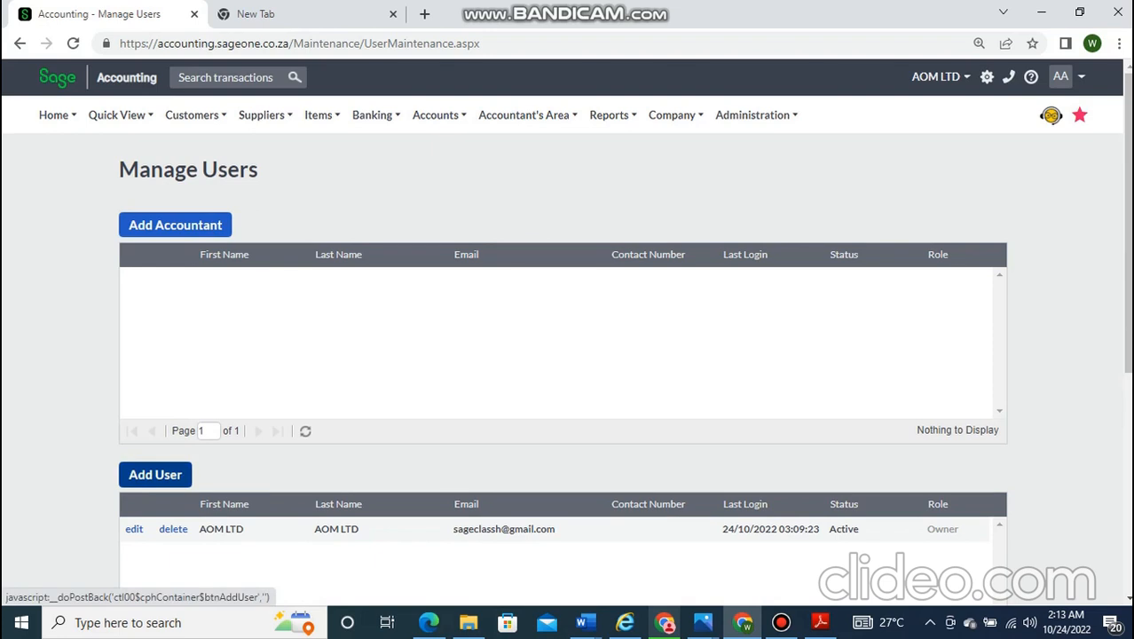
left_click(155, 473)
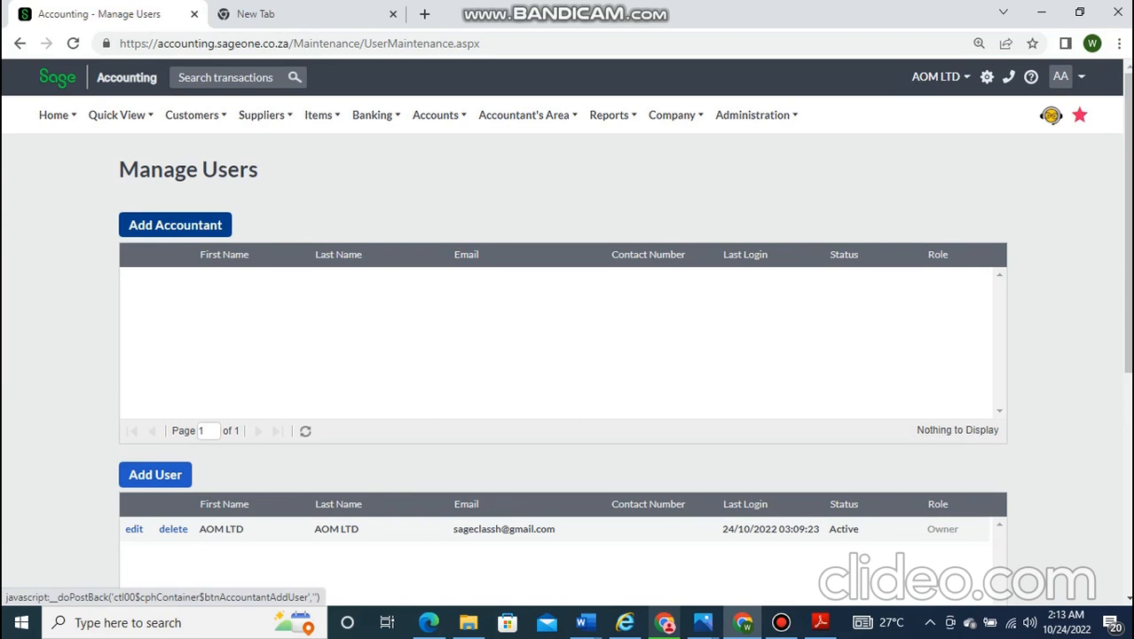
- Restore and minimise the Bandicam recorder twice, ending back on the Manage Users page
left_click(780, 622)
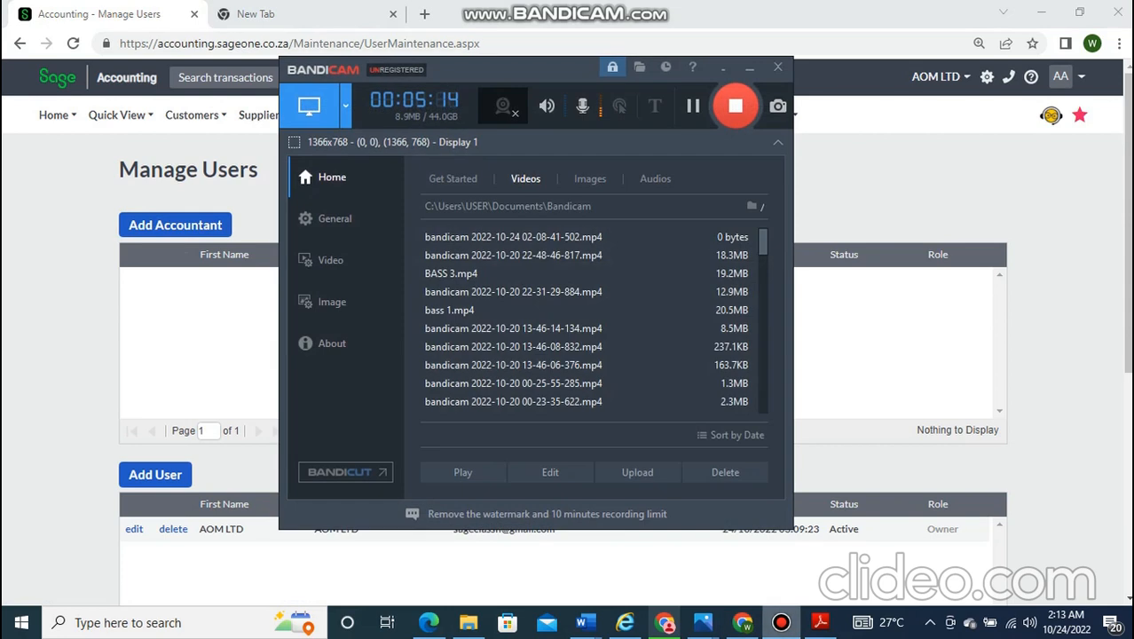
left_click(749, 69)
left_click(750, 66)
left_click(780, 622)
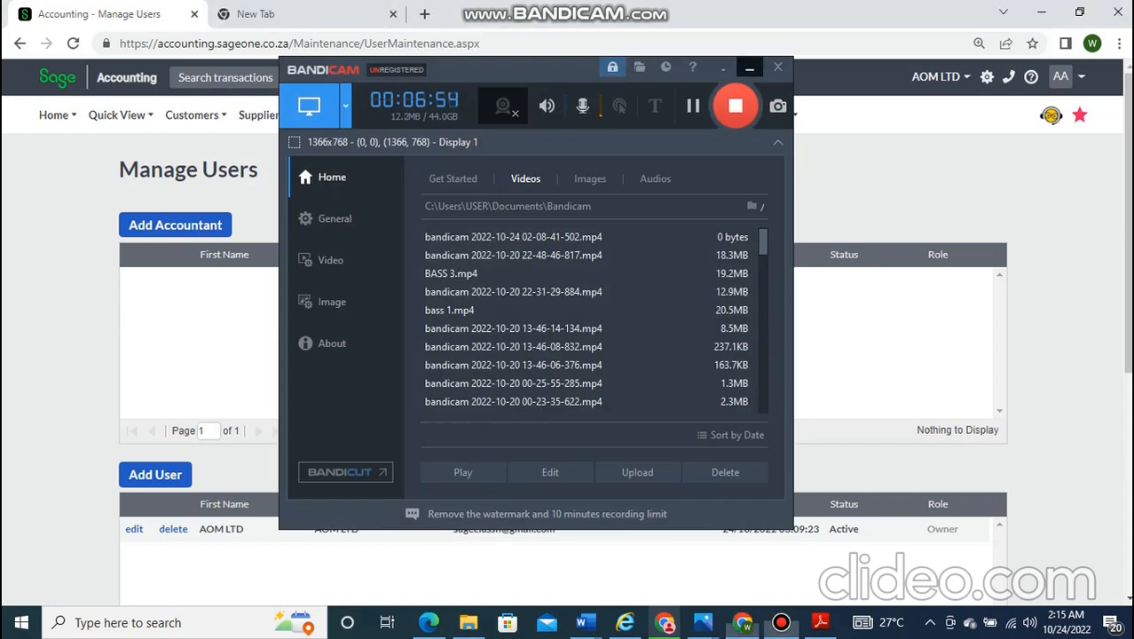
left_click(749, 67)
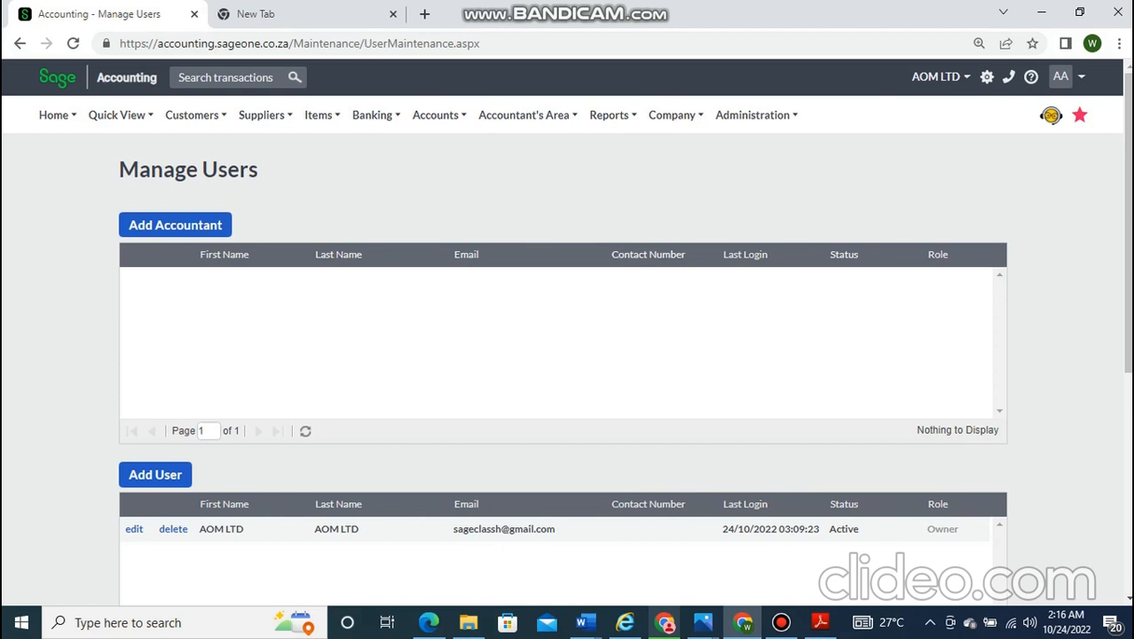
left_click(780, 623)
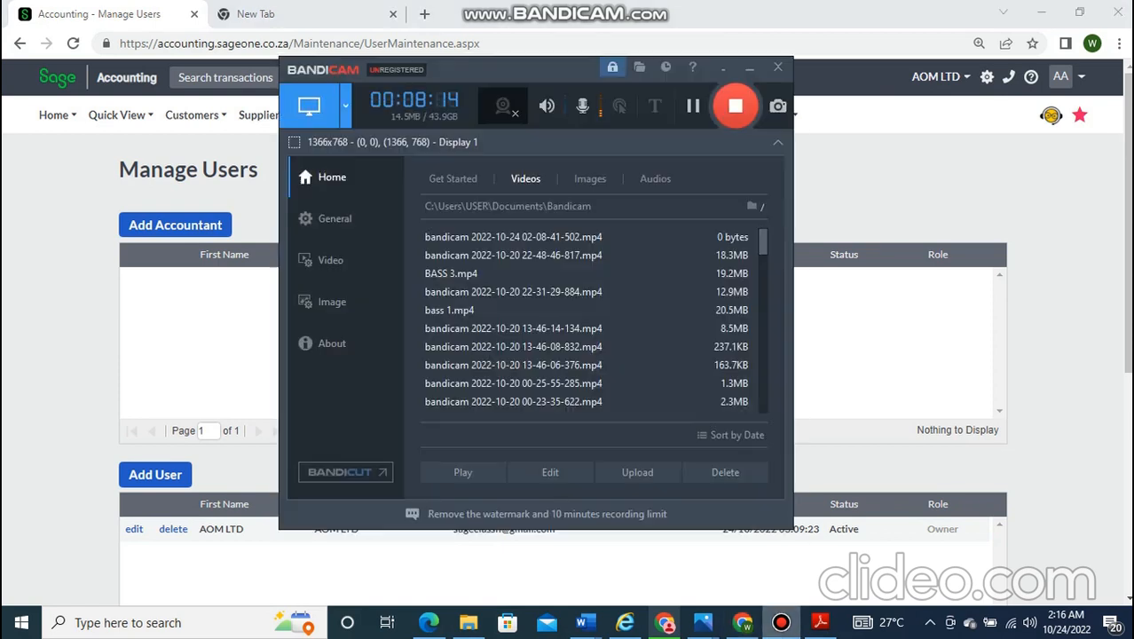
left_click(749, 68)
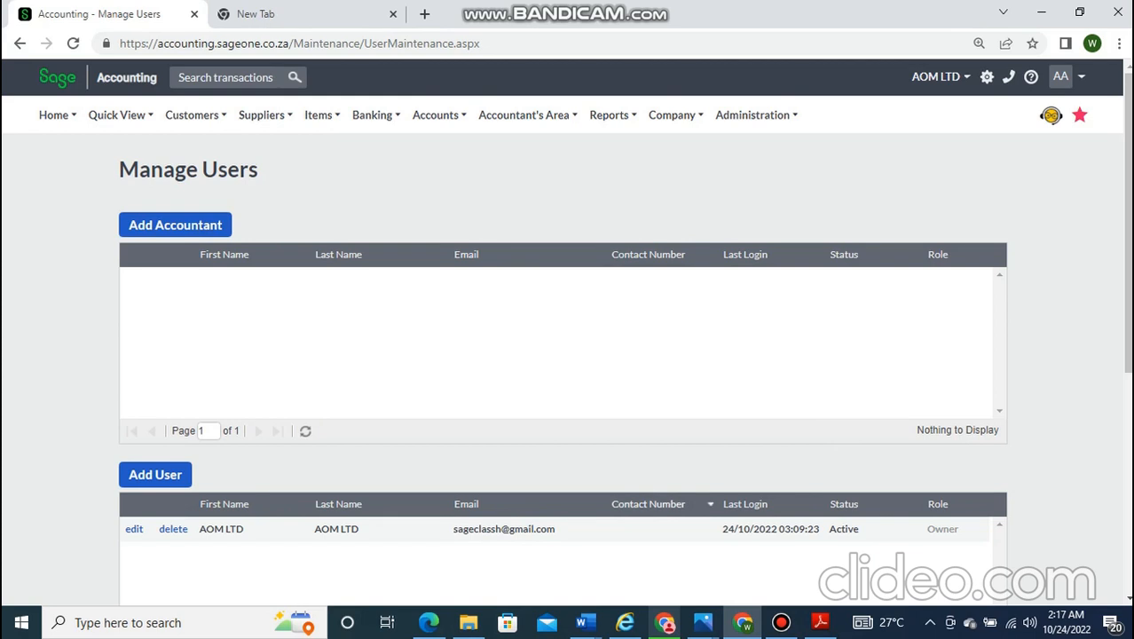
left_click(780, 621)
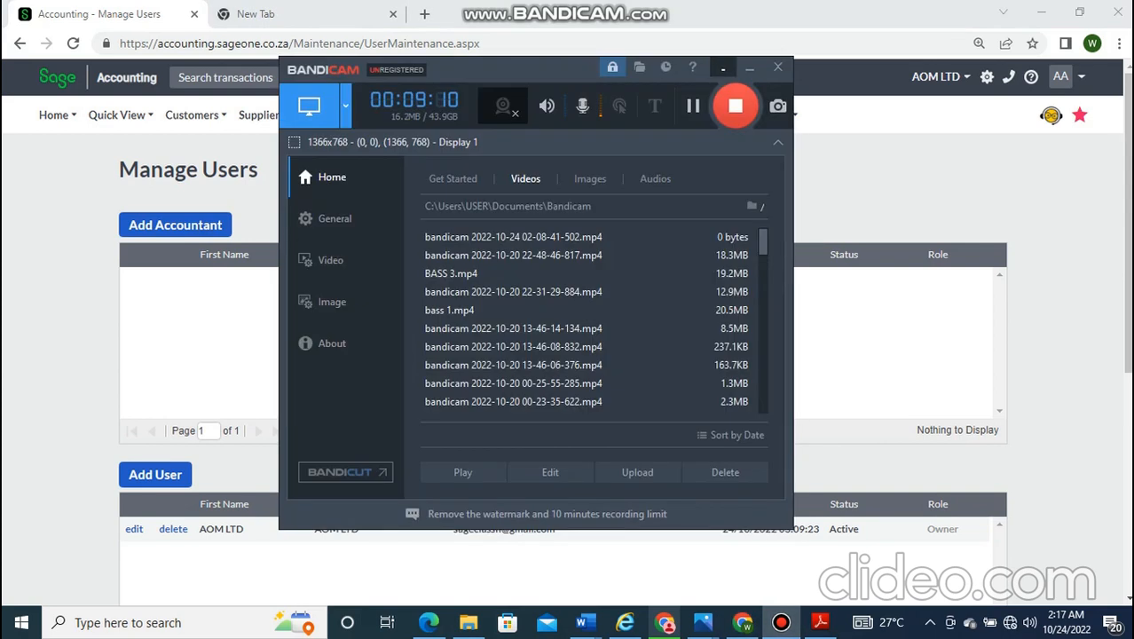
left_click(749, 68)
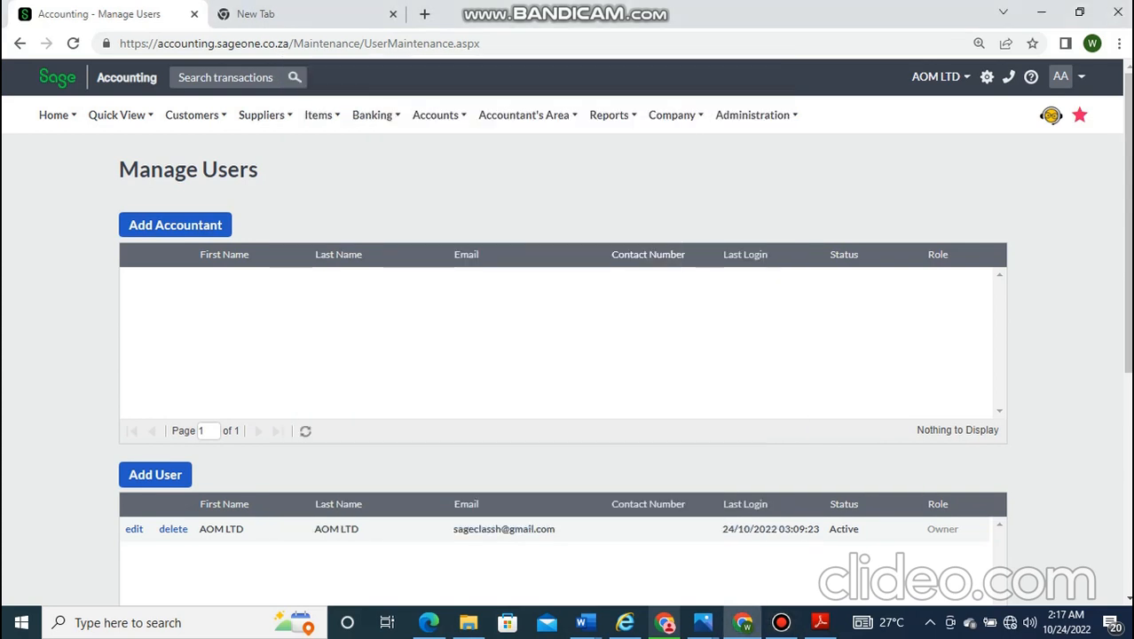
- Scroll down the Manage Users page
scroll(621, 426, "down", 1)
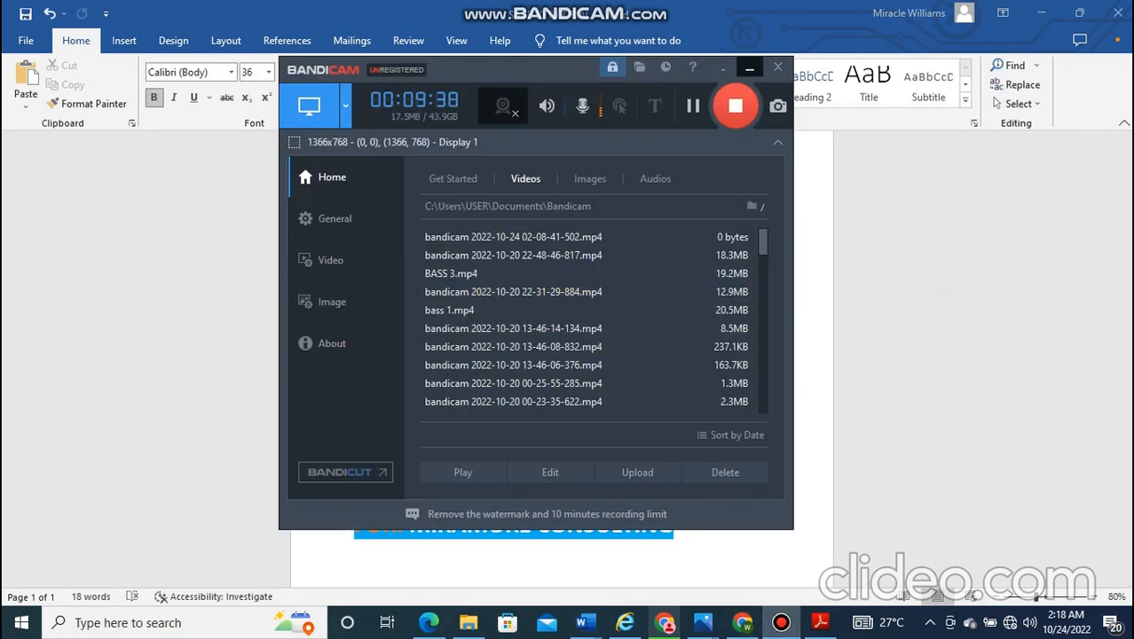
- Minimise Bandicam to reveal the Word 'SAGE 50 TUTORIAL (2022 VERSION)' title page
left_click(750, 68)
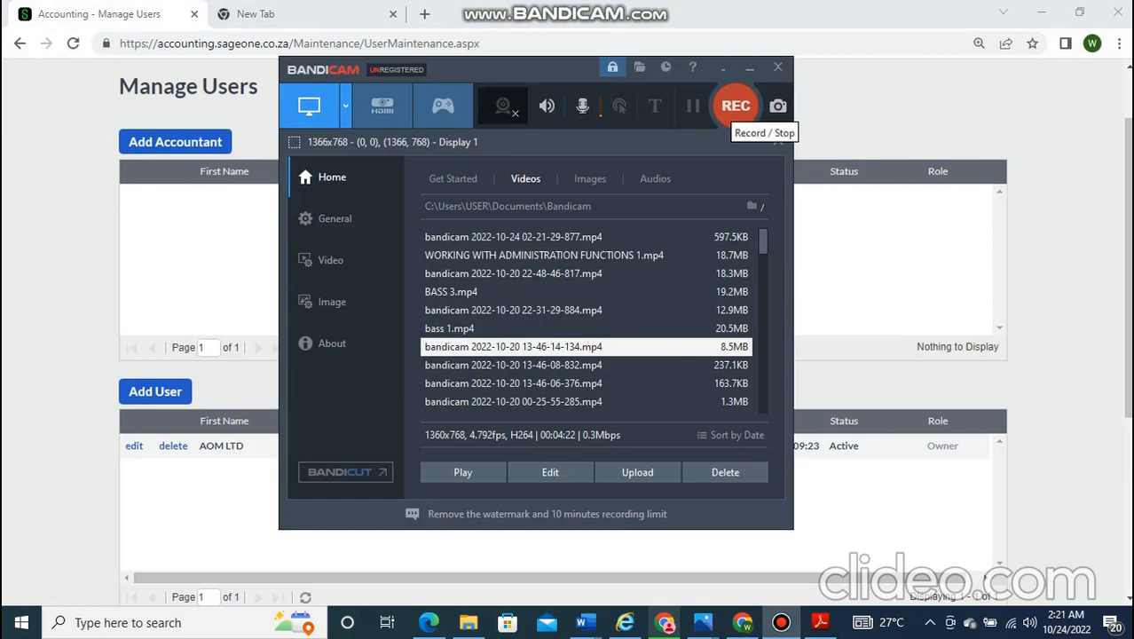
left_click(735, 106)
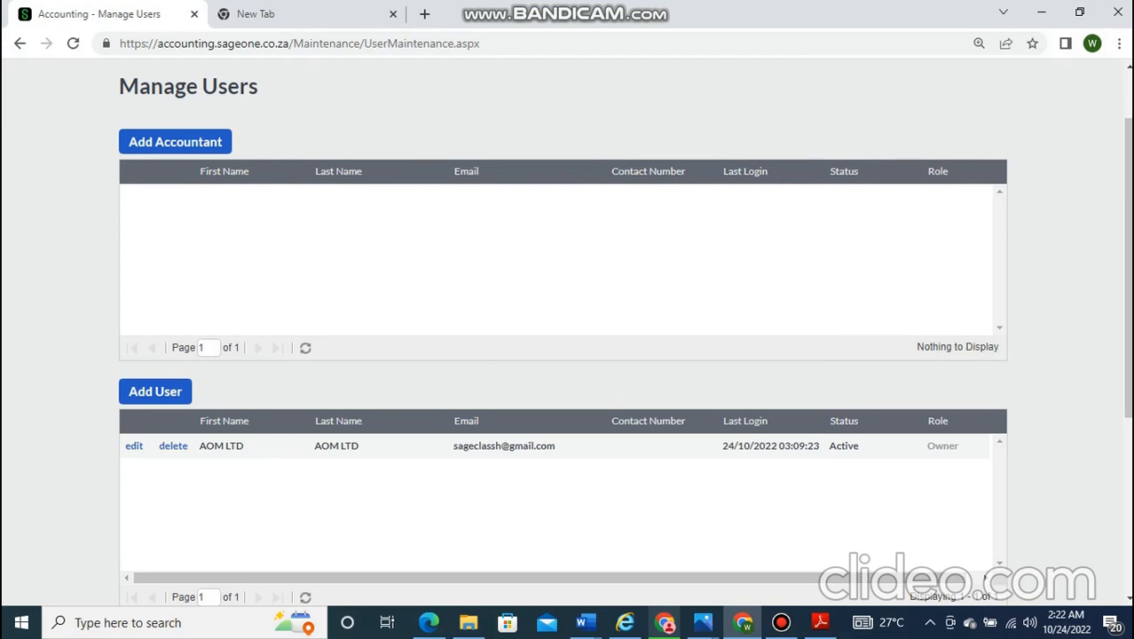
- Scroll through Manage Users, then bring up and hide the Bandicam recorder
scroll(567, 355, "down", 4)
scroll(568, 355, "up", 5)
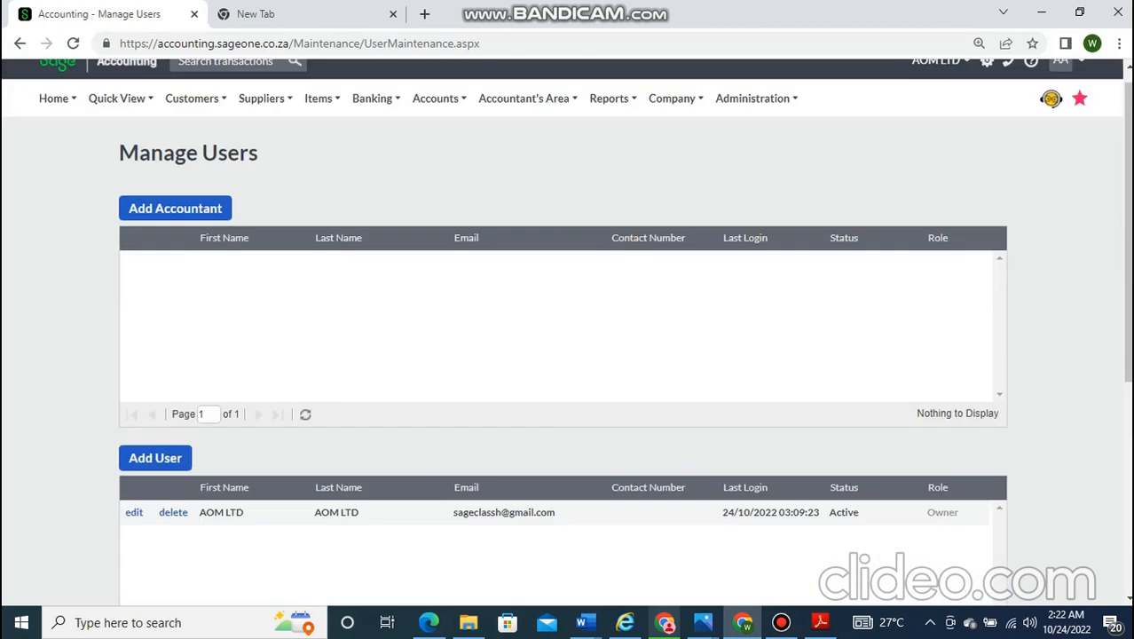
scroll(568, 355, "down", 2)
scroll(568, 355, "up", 3)
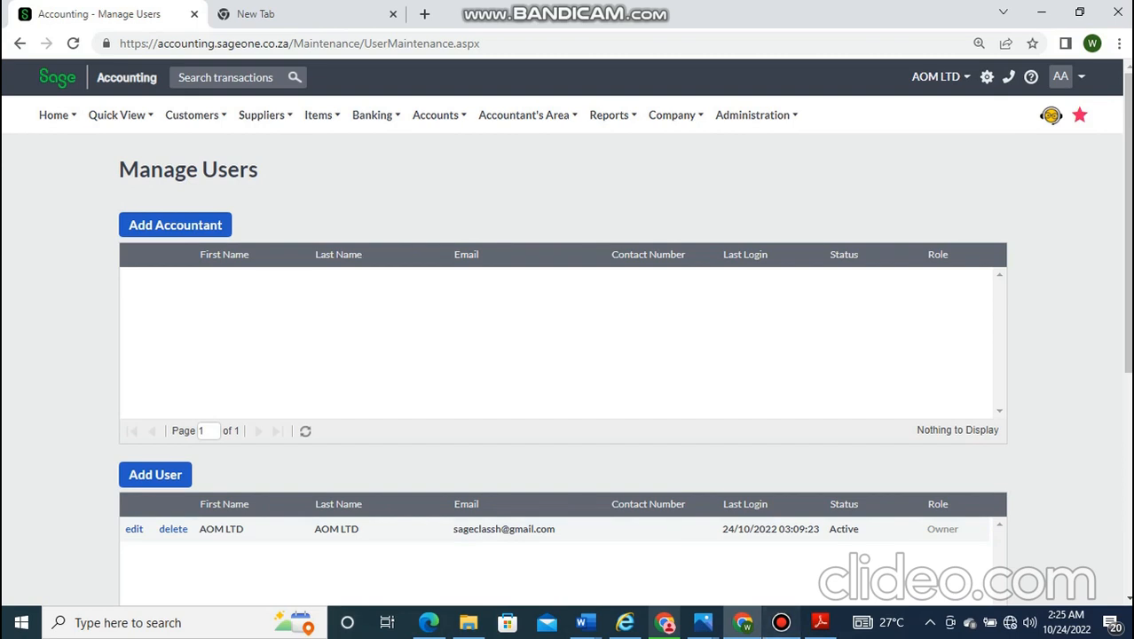
left_click(781, 622)
left_click(749, 67)
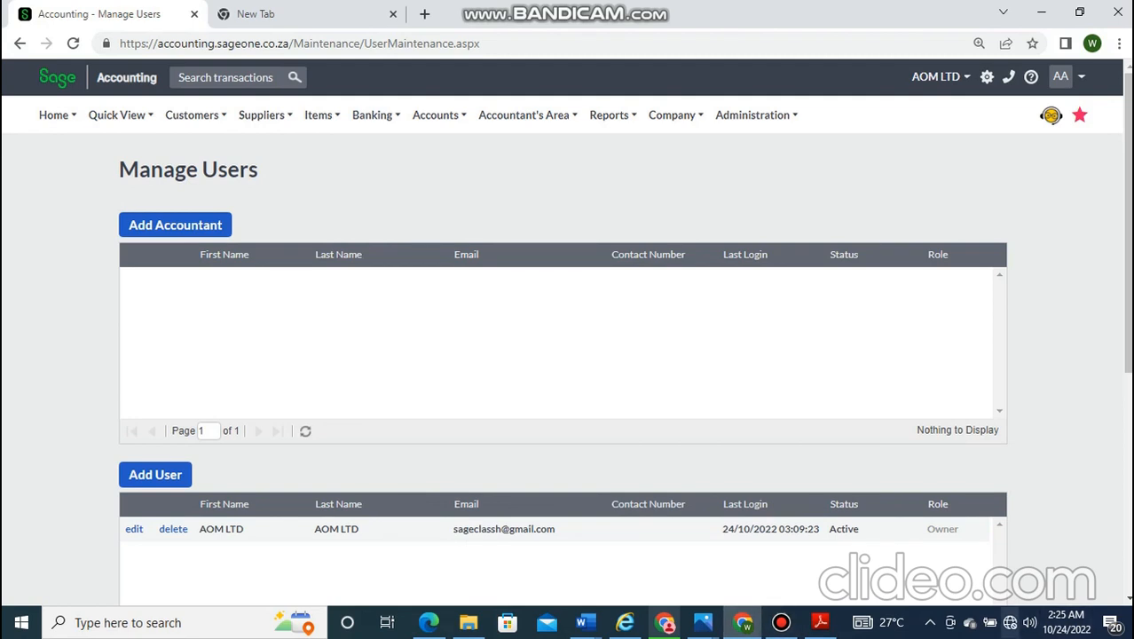
- Disconnect and reconnect the Wi-Fi, then recheck the Manage Users page showing one Owner user
left_click(1008, 622)
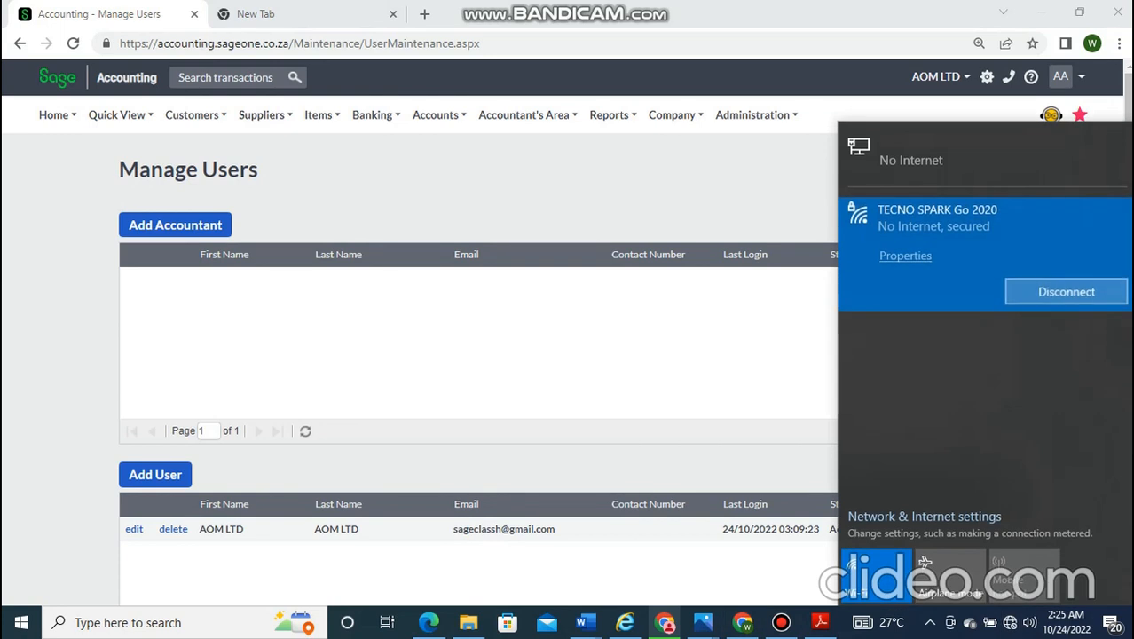
left_click(1066, 292)
left_click(1063, 292)
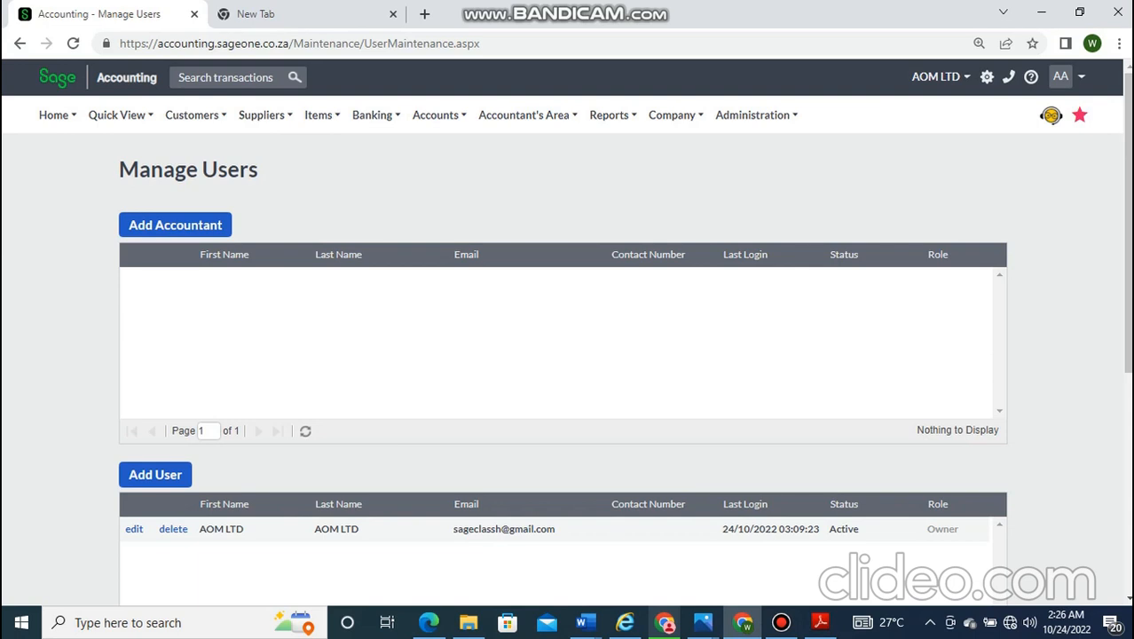
scroll(565, 355, "down", 2)
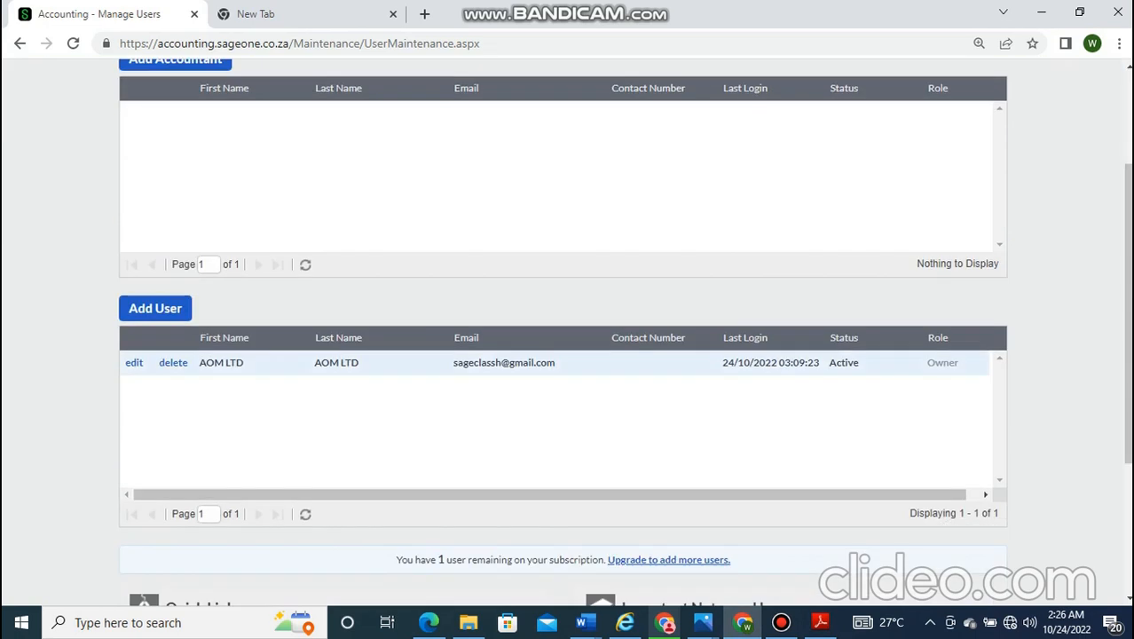
scroll(565, 355, "up", 2)
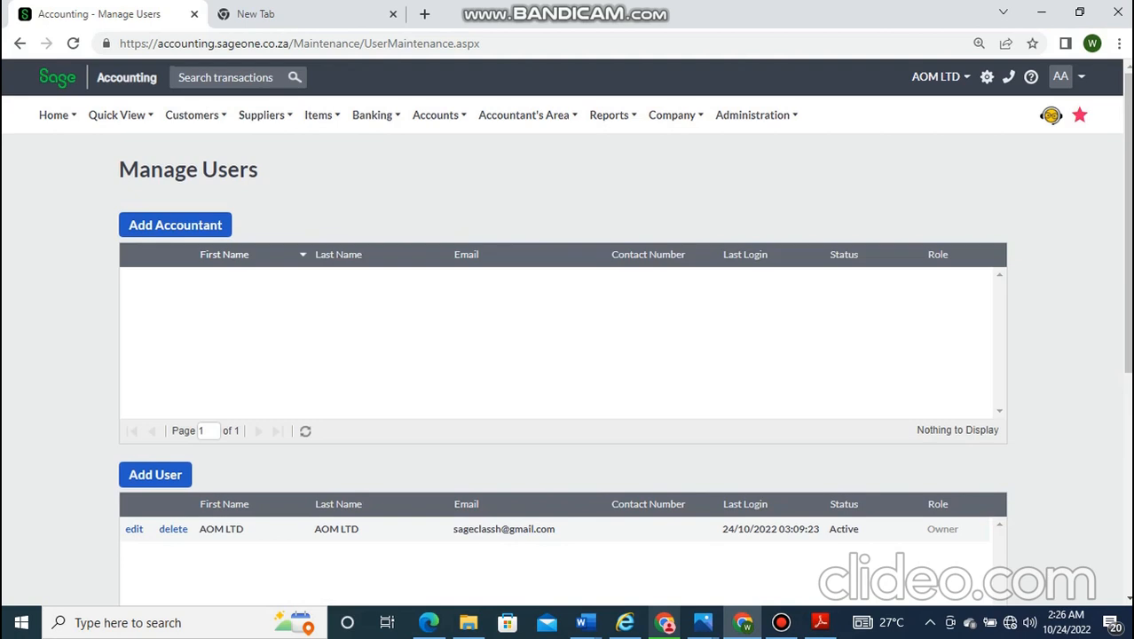
- Refresh the accountants table and untick First Name in its Columns options
left_click(339, 254)
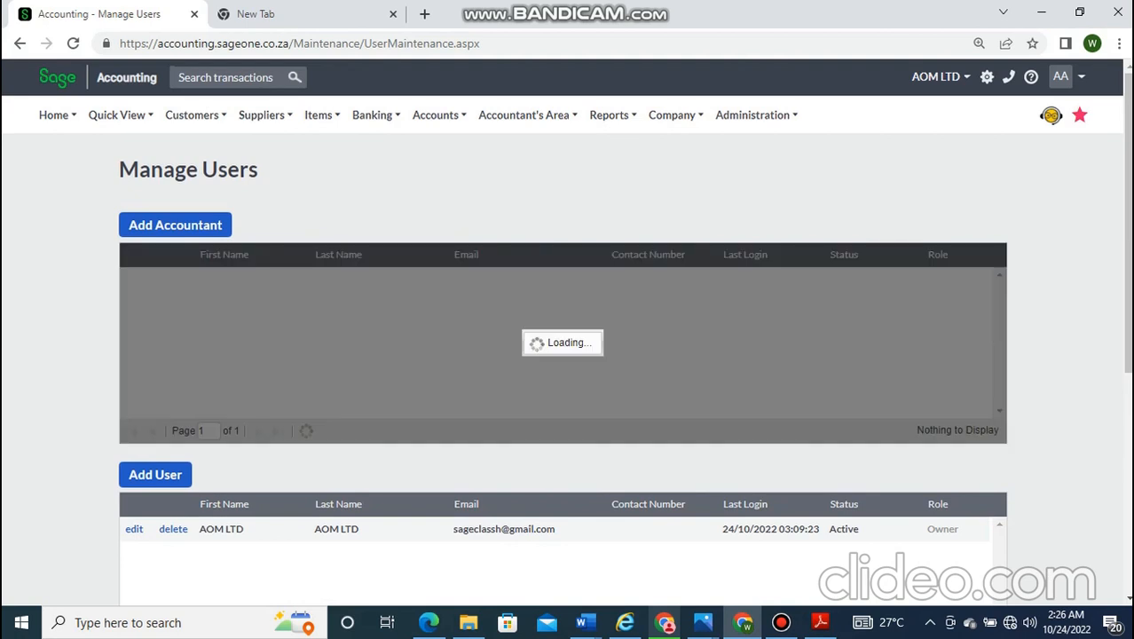
left_click(442, 255)
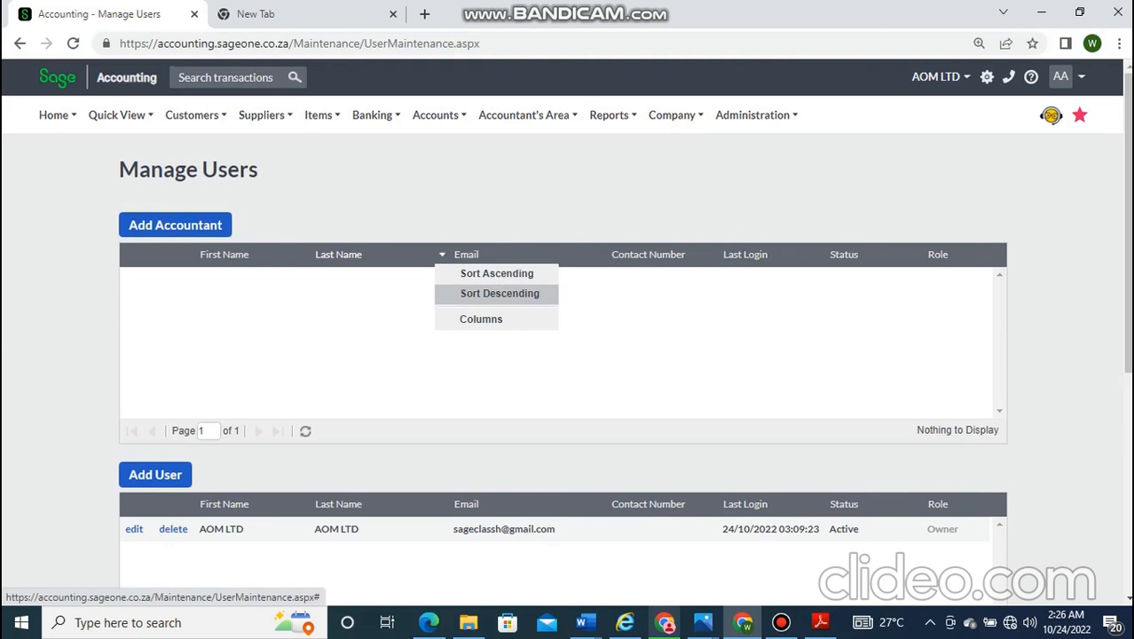
mouse_move(481, 319)
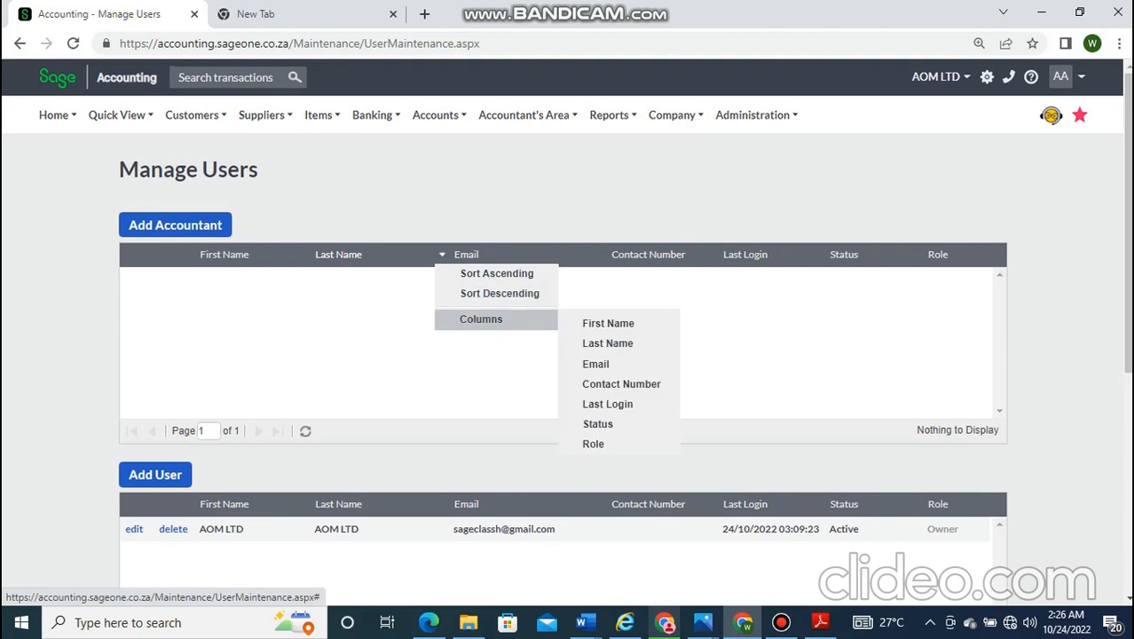
left_click(608, 322)
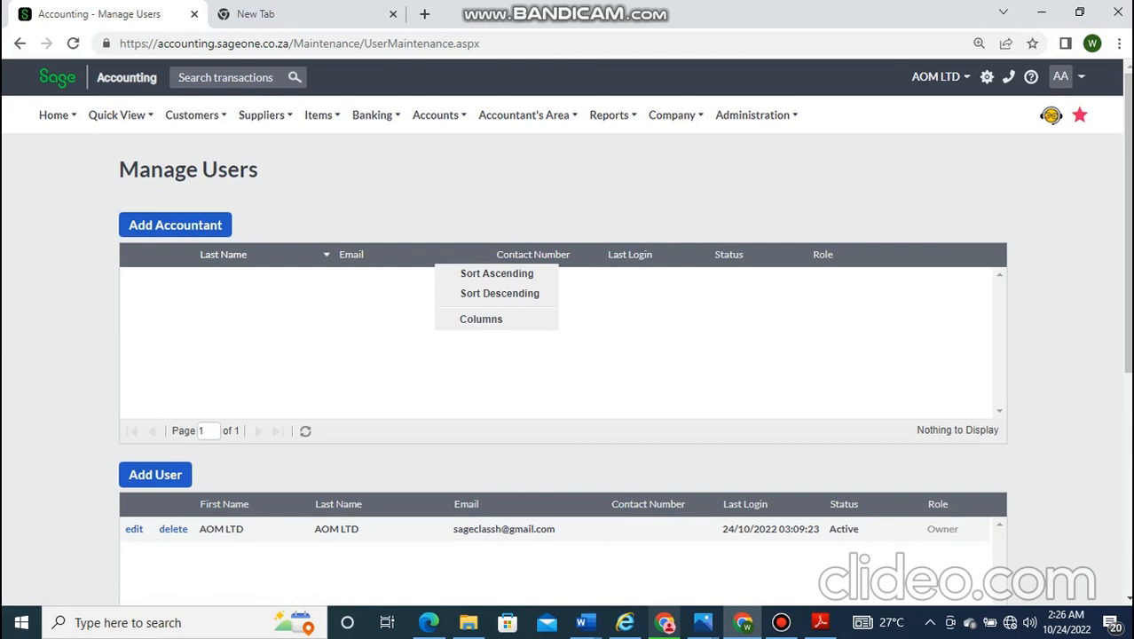
scroll(568, 337, "down", 1)
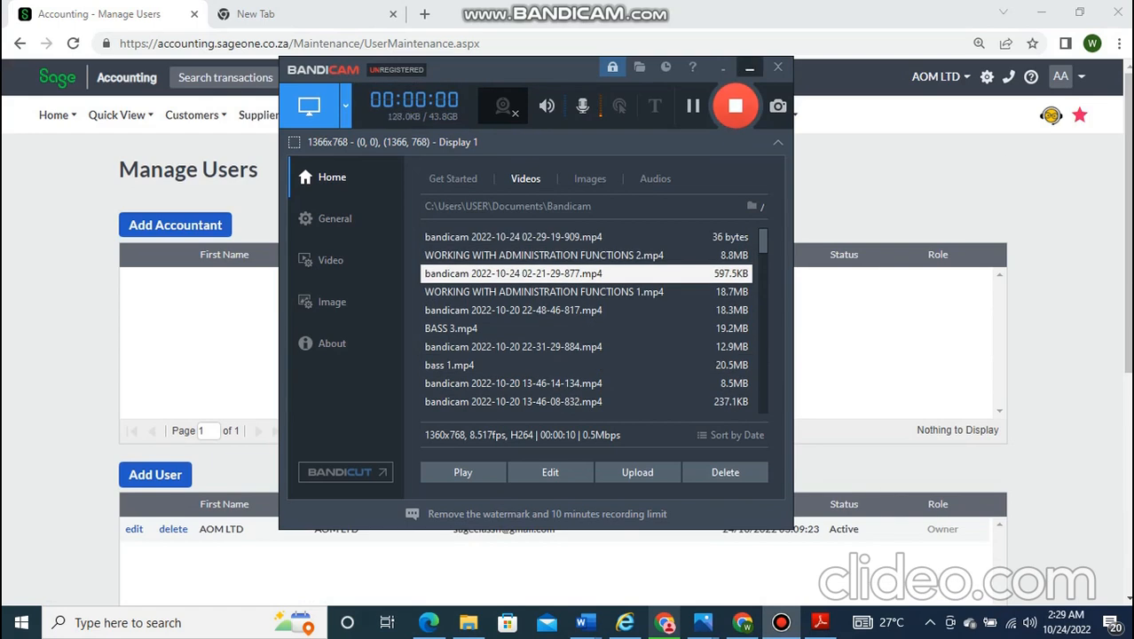
- Minimise the Bandicam window to return to the Sage page
left_click(750, 69)
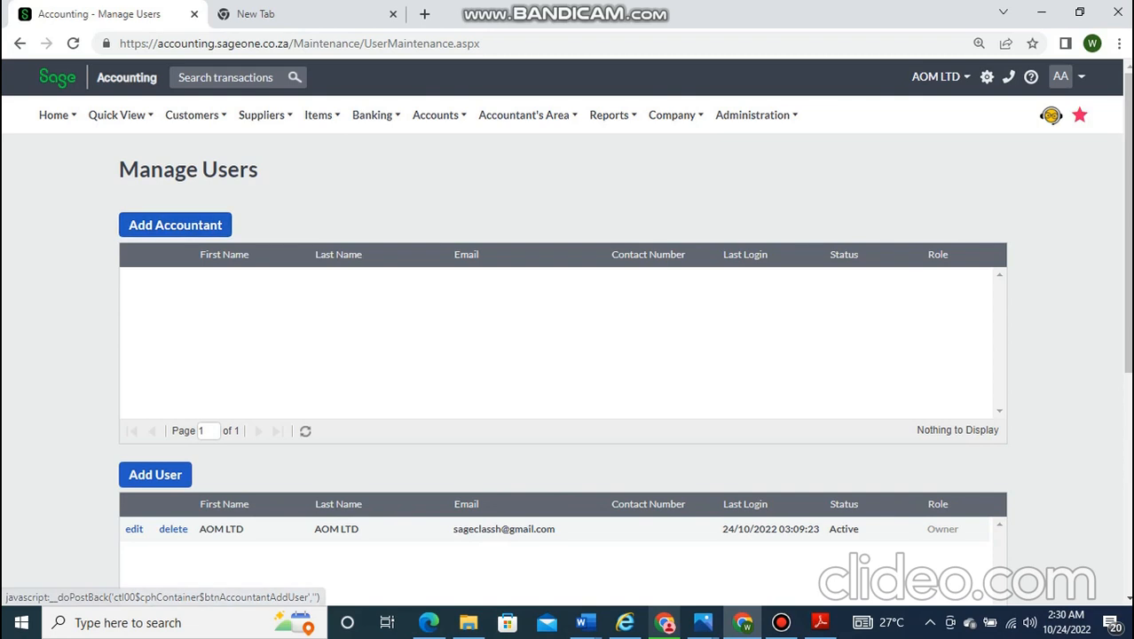
- Add a new accountant user and enter their first name and last name
left_click(175, 224)
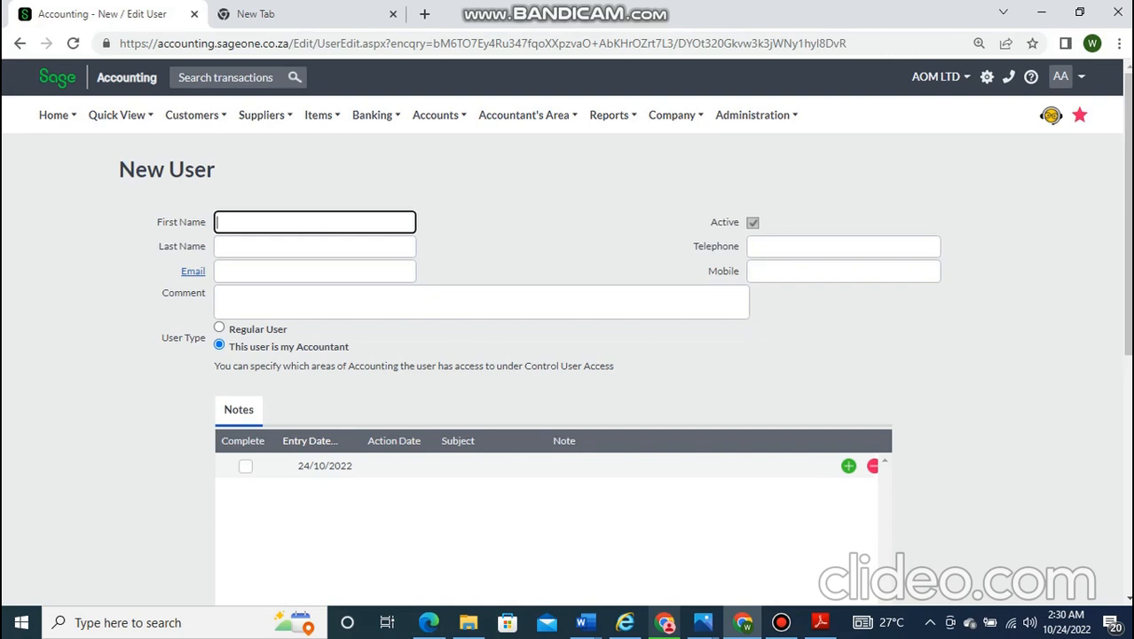
key("BackSpace")
key("BackSpace")
key("BackSpace")
key("BackSpace")
key("BackSpace")
key("Tab")
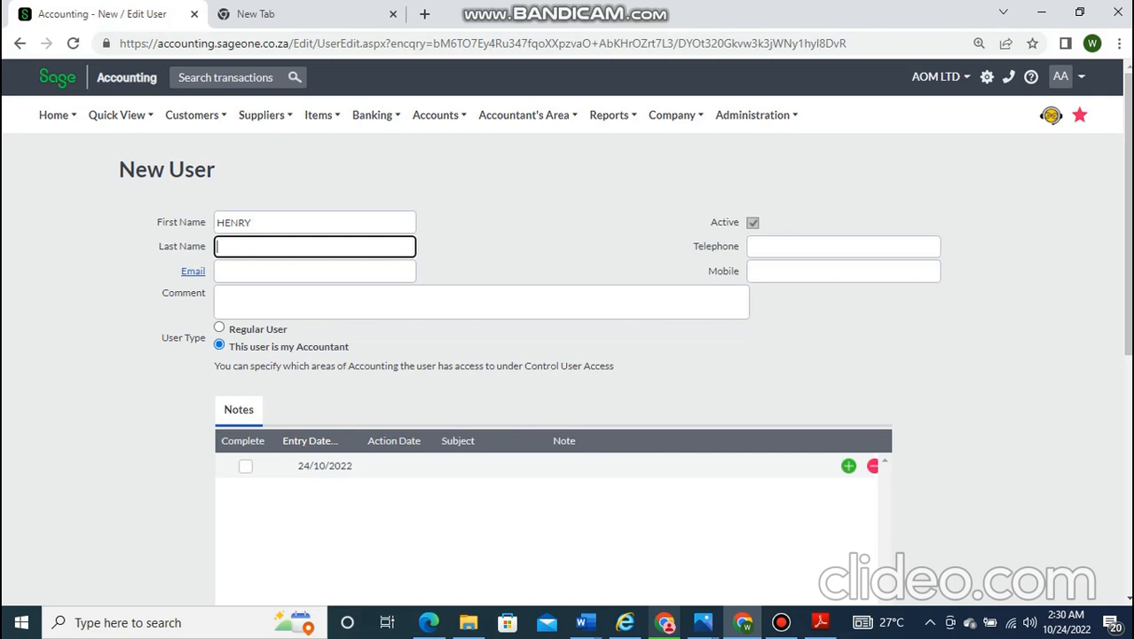
key("BackSpace")
- Enter the accountant's Gmail address, then move past the comment box to the telephone field
key("Tab")
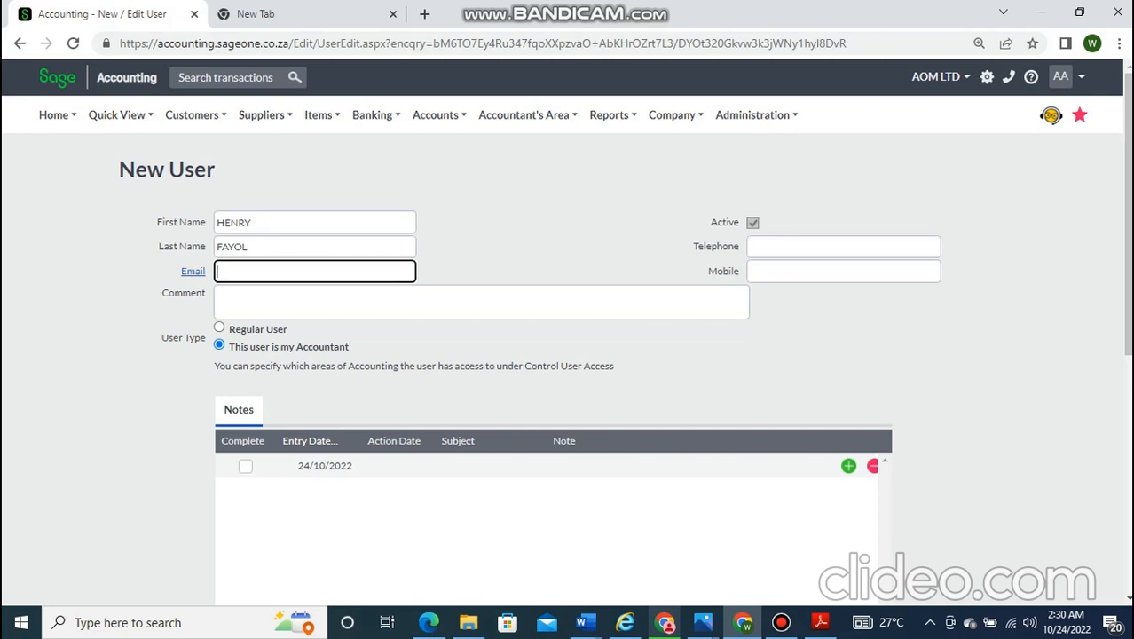
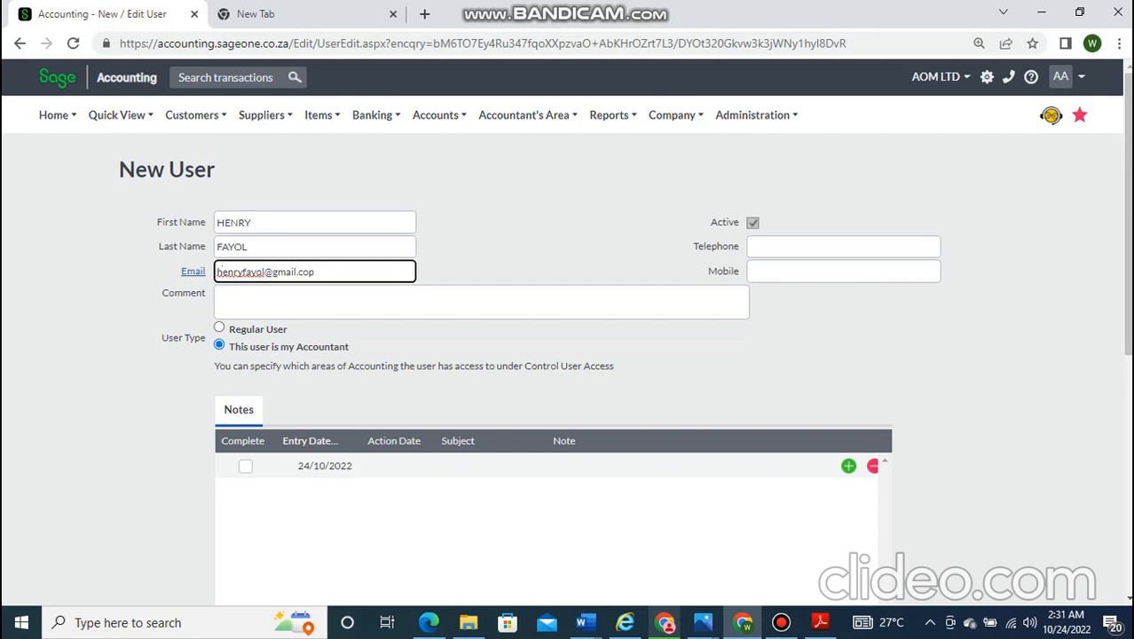
key("Tab")
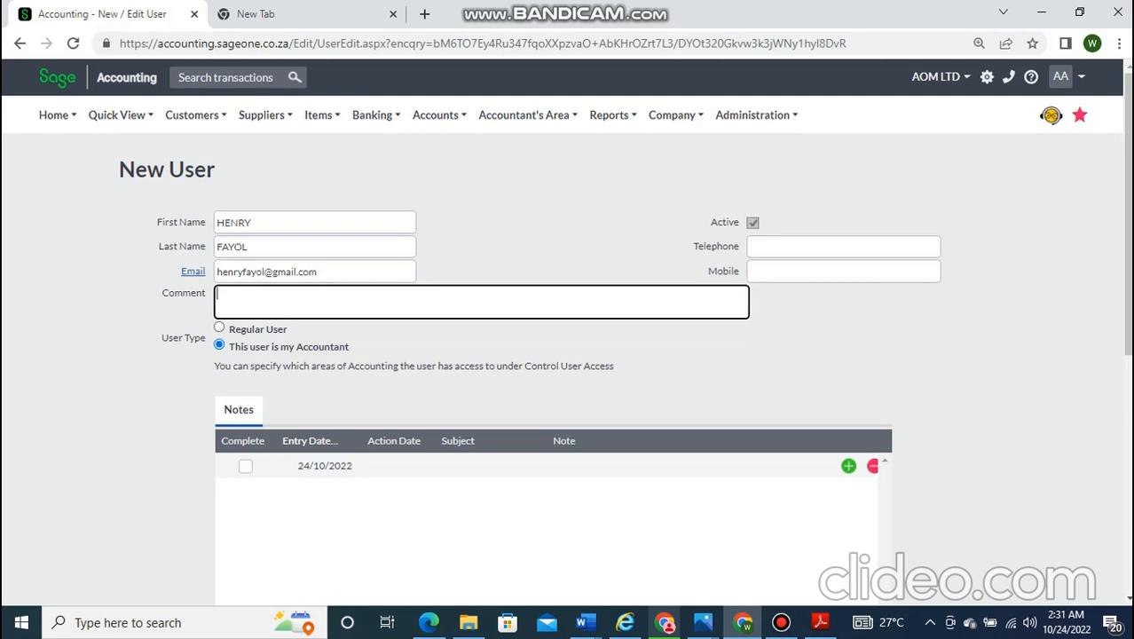
key("Tab")
key("Tab")
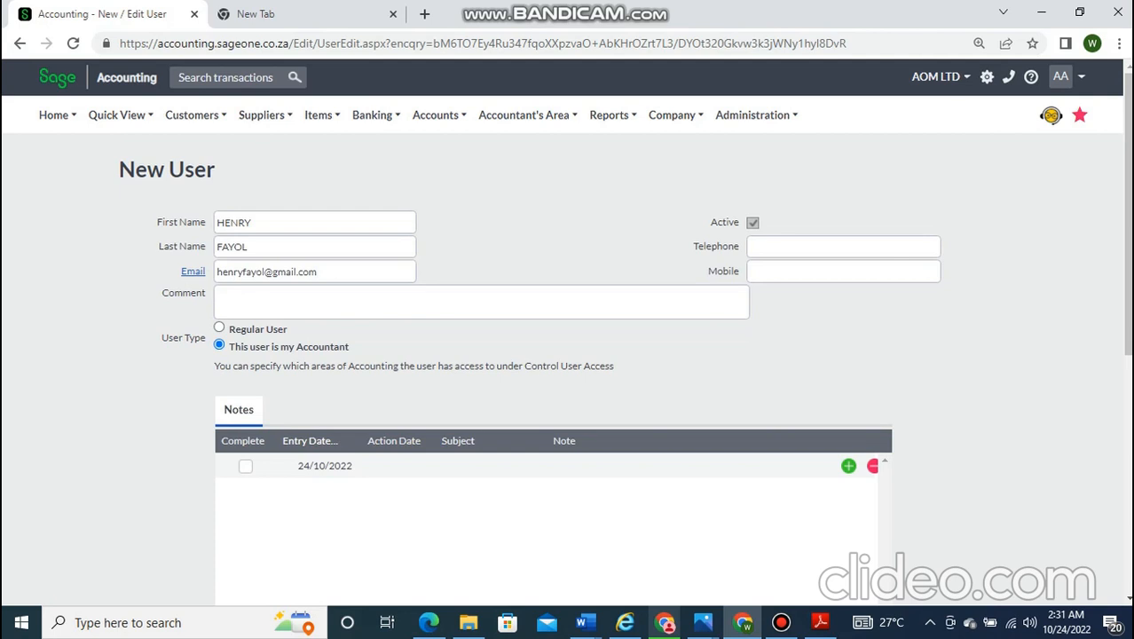
- Keep the user type as Accountant after briefly switching it to Regular User
left_click(843, 246)
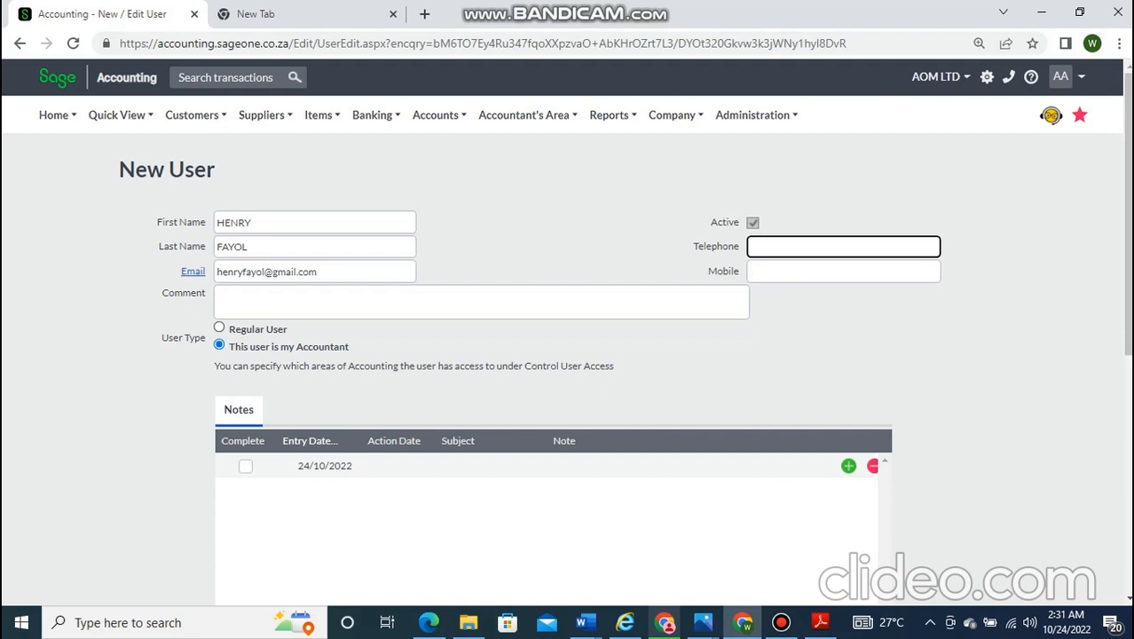
left_click(219, 327)
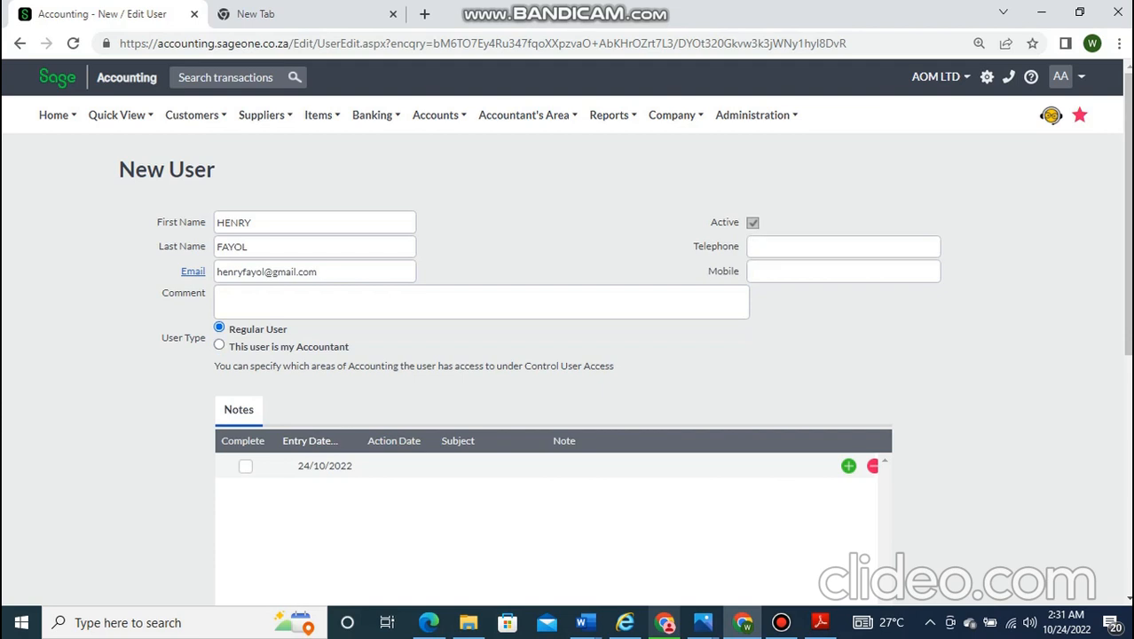
left_click(219, 344)
- In the Notes grid, start a note row marked complete with entry date 24/10/2022
scroll(562, 333, "down", 1)
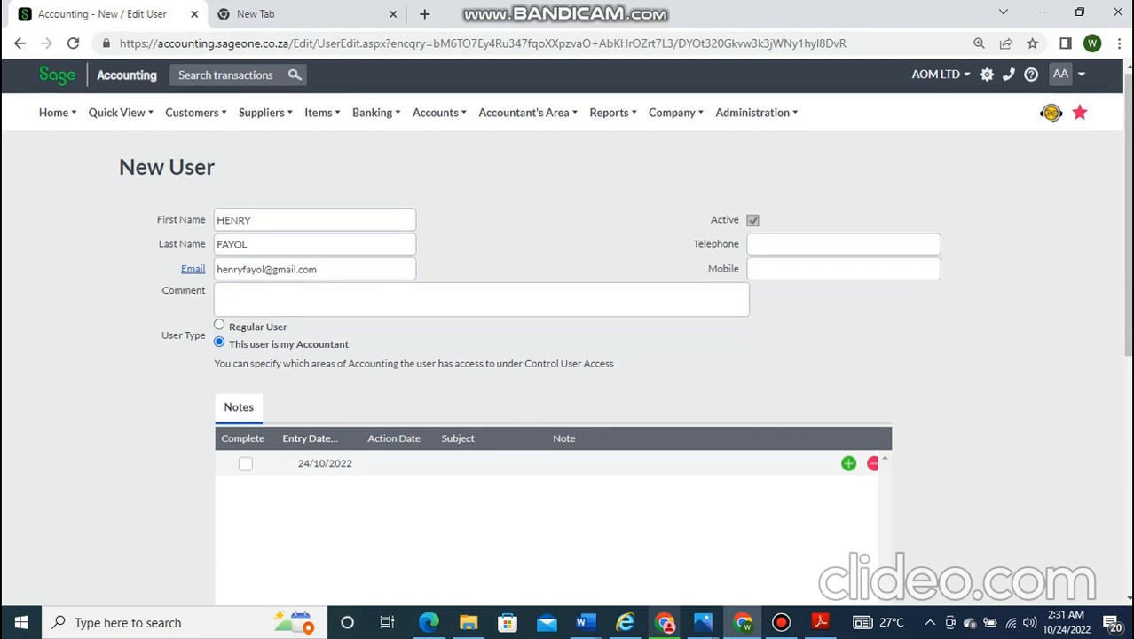
scroll(565, 236, "down", 1)
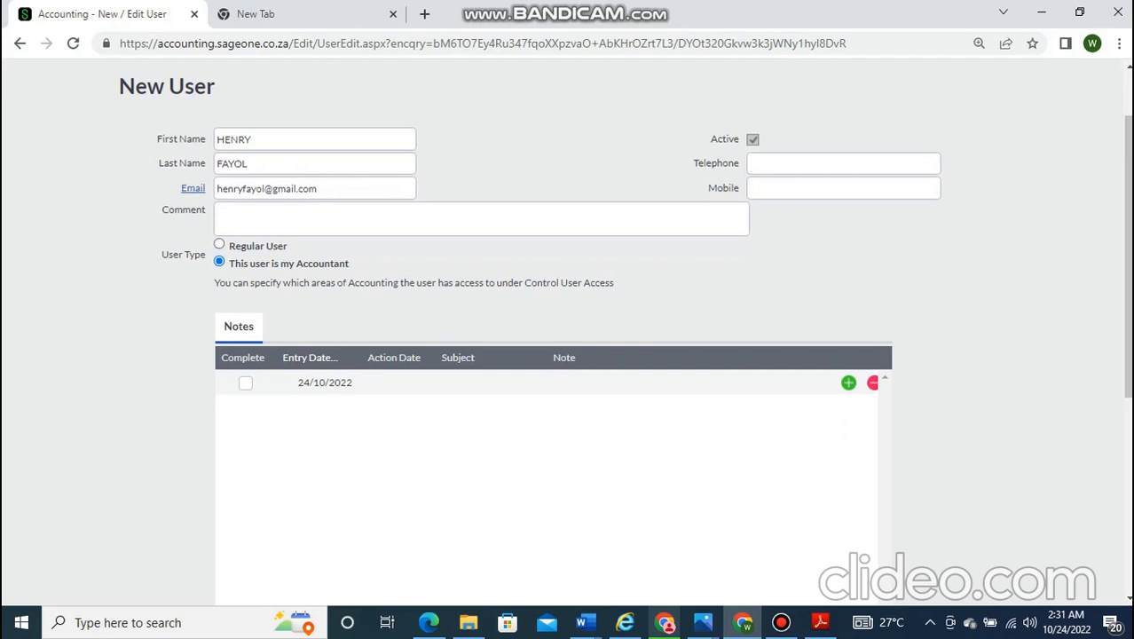
scroll(566, 332, "down", 3)
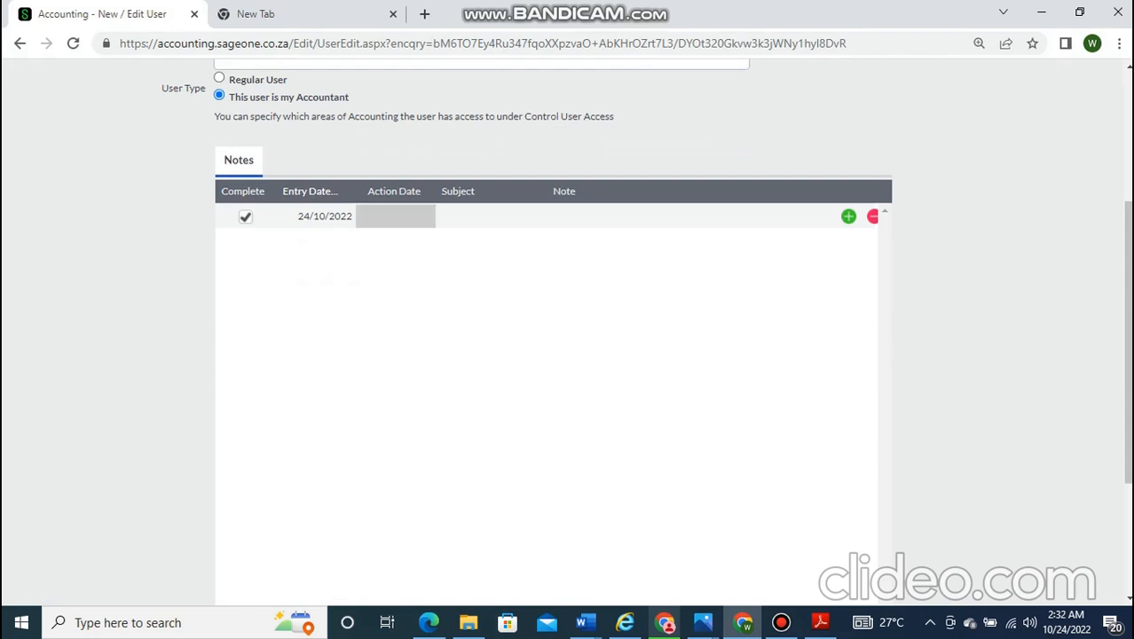
left_click(394, 215)
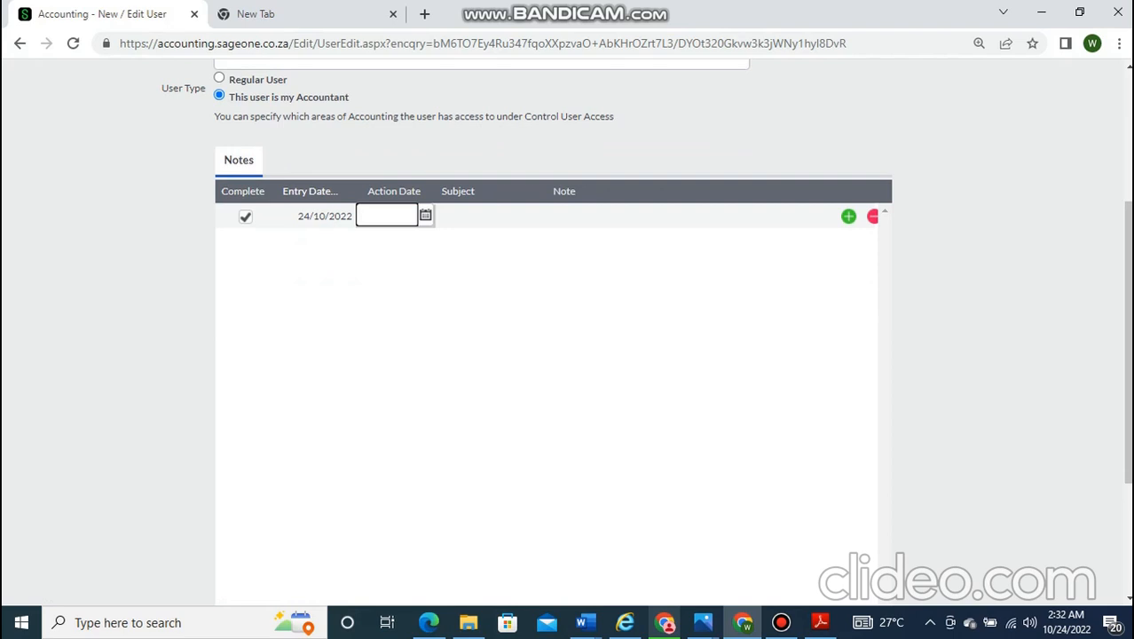
scroll(553, 355, "down", 3)
scroll(553, 355, "up", 3)
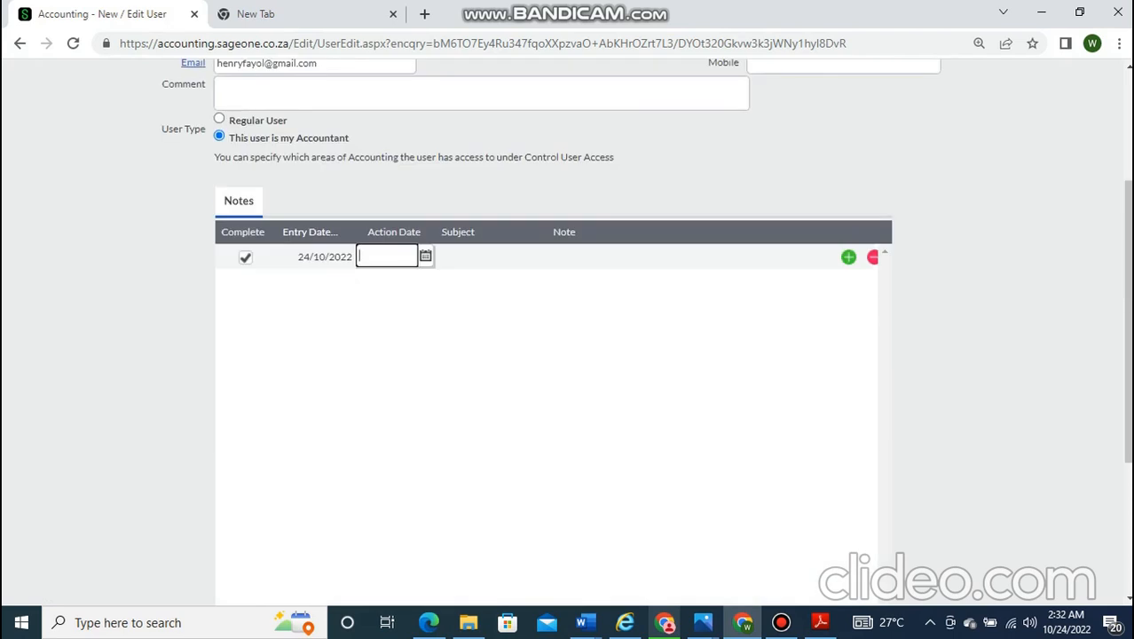
- Set the note's action date to 24/10/2022
left_click(425, 256)
left_click(390, 383)
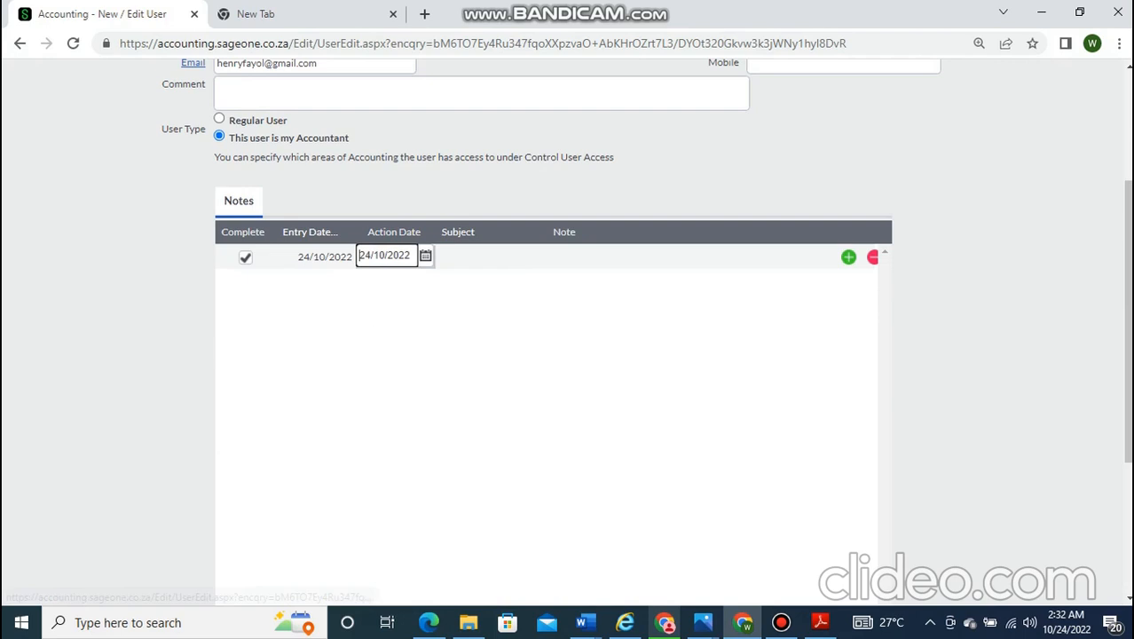
left_click(491, 257)
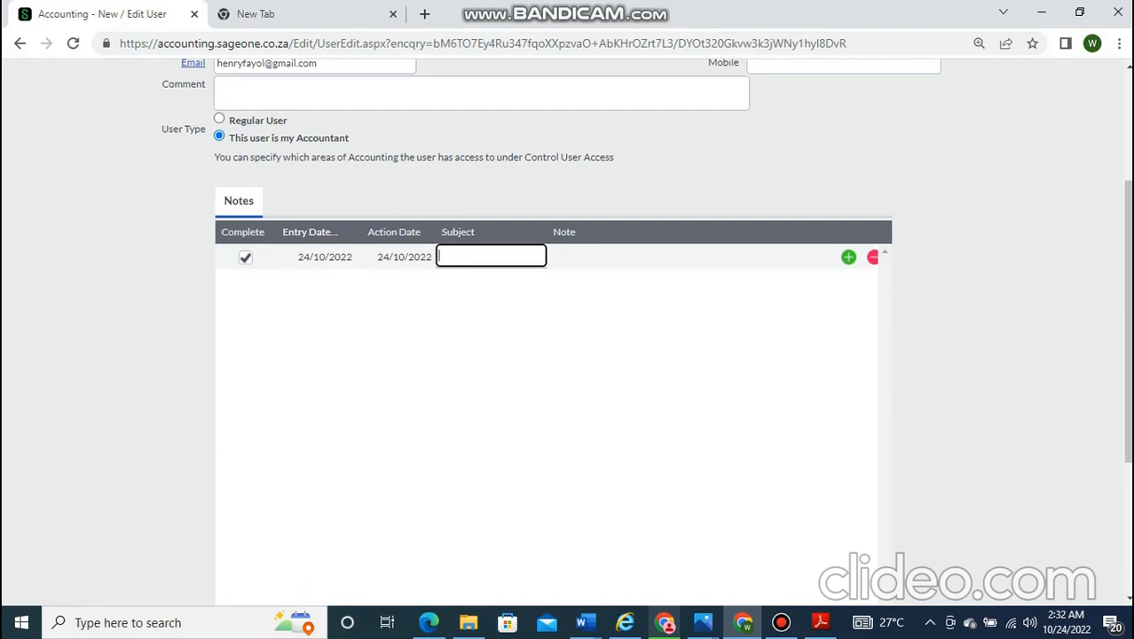
- Type 'accountant is to ensure the system is updated at all times' as the subject, then select it
type("accountant is to ens")
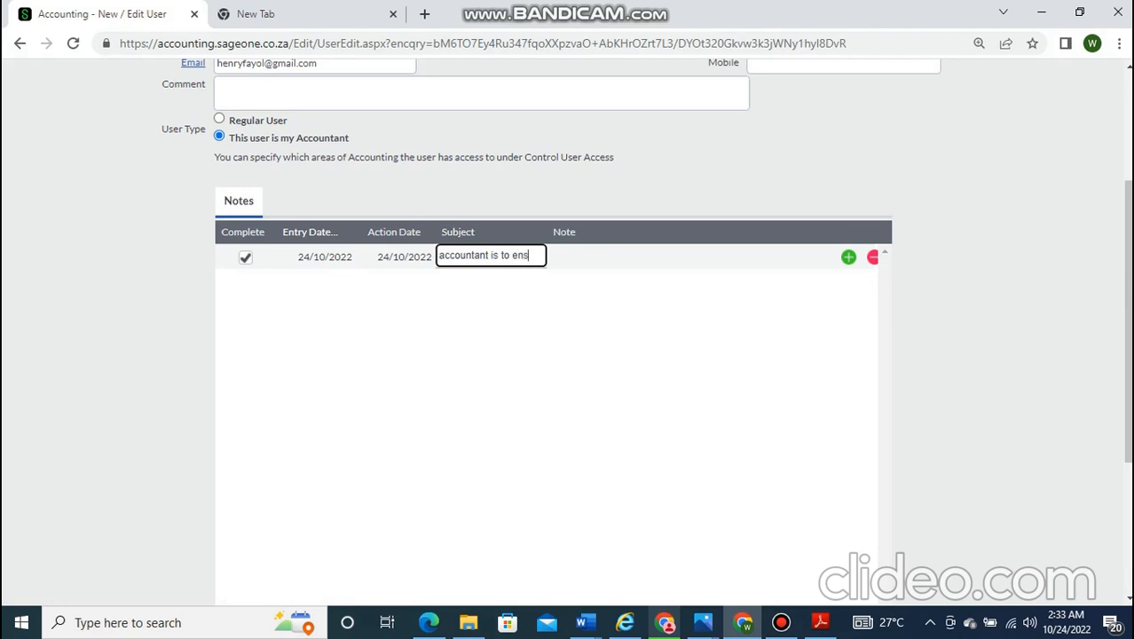
type("ure the s")
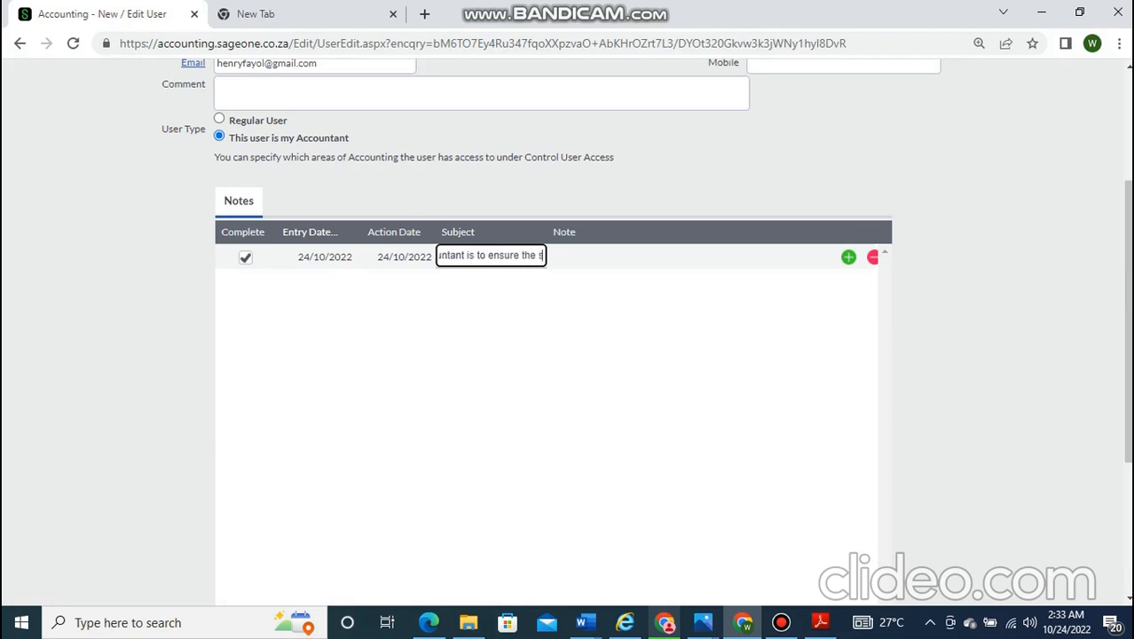
type("ystem is")
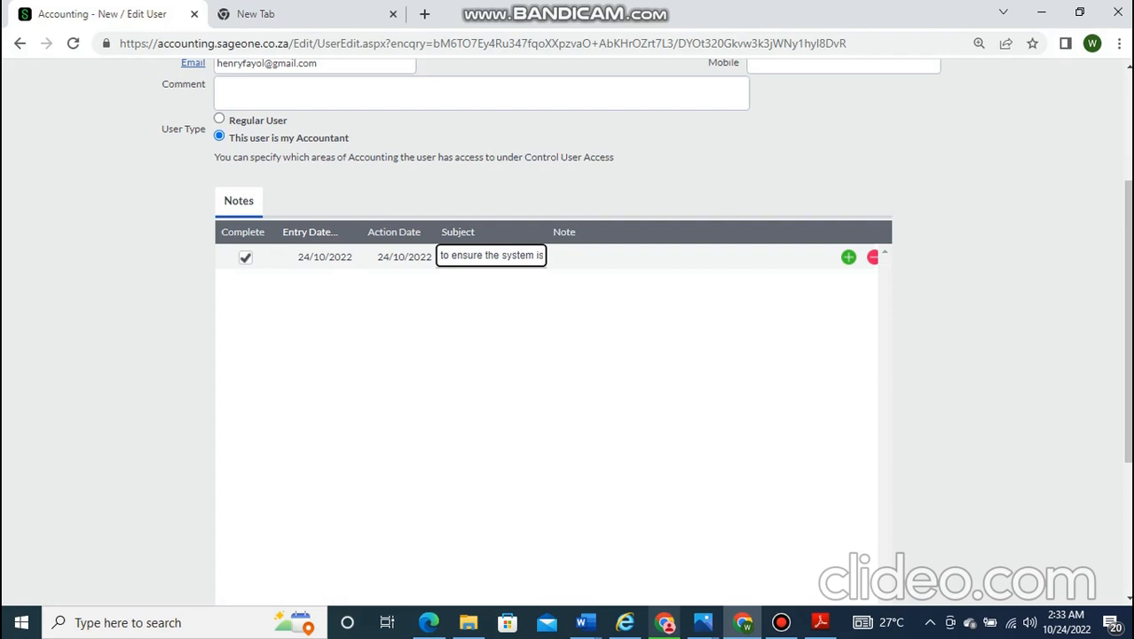
type(" updated")
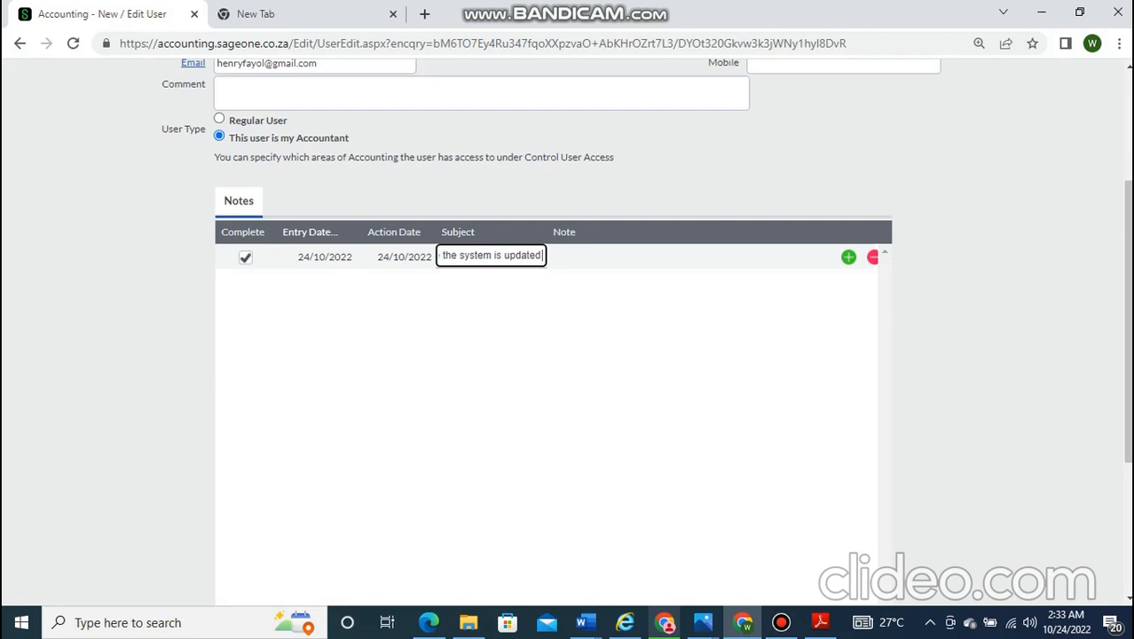
type("at all t")
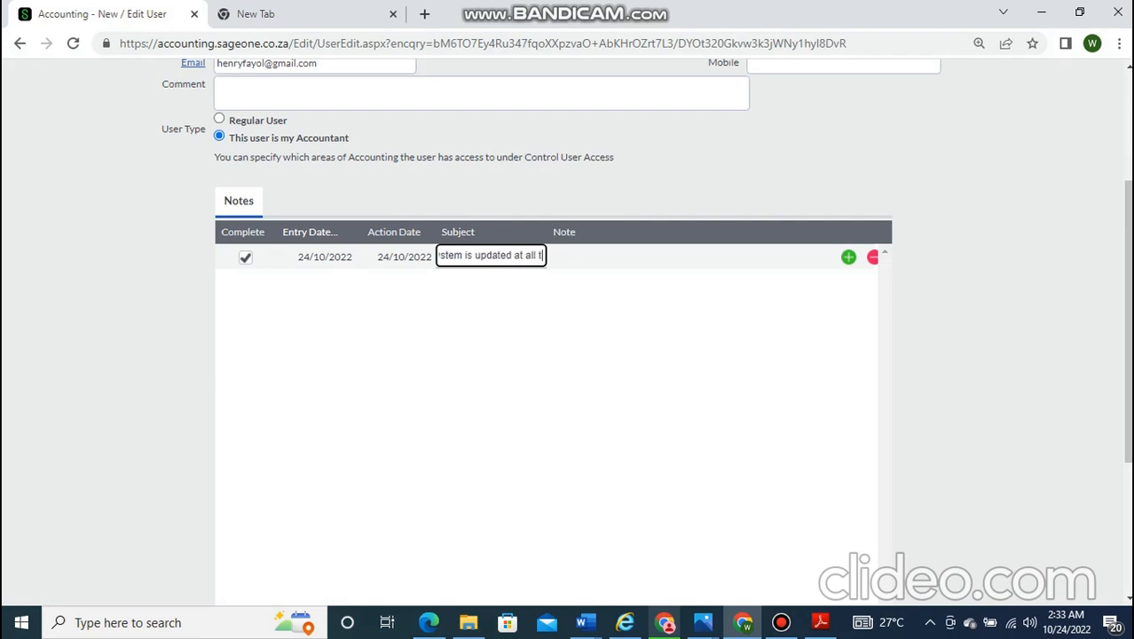
type("imes")
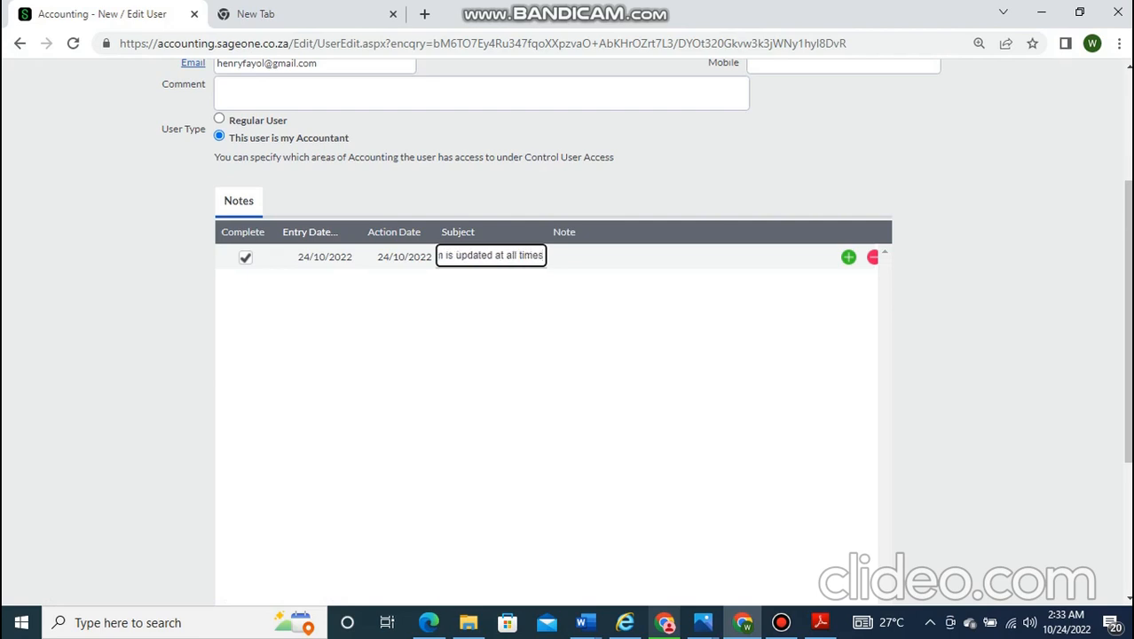
key("ctrl+a")
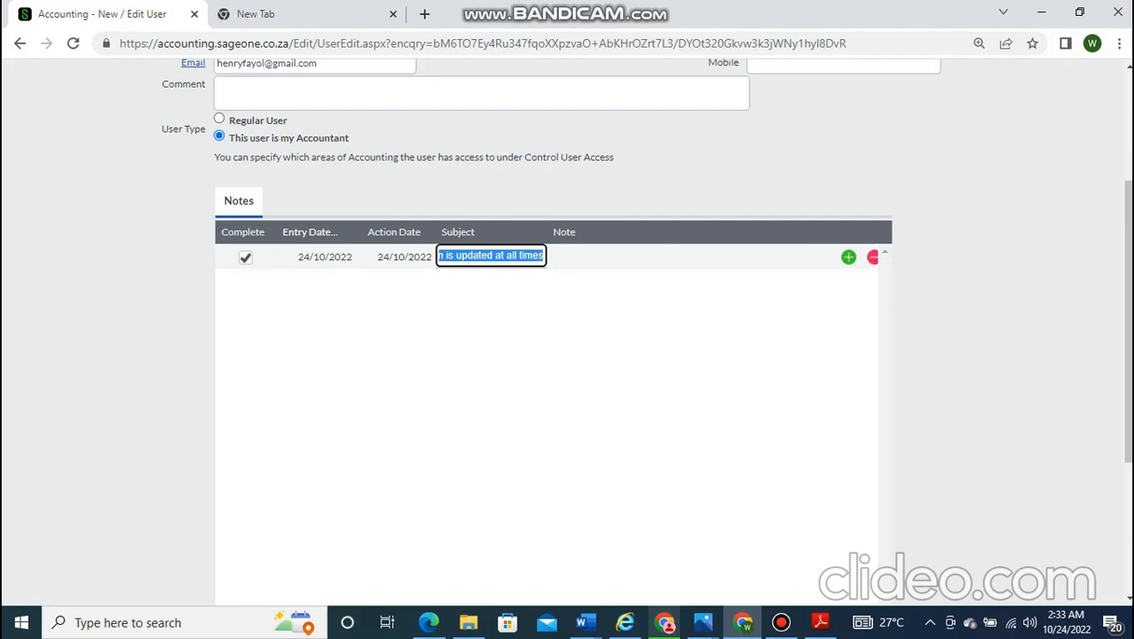
- Move the duty sentence into the Note cell and set the subject to 'SYSTEM UPDATE'
key("BackSpace")
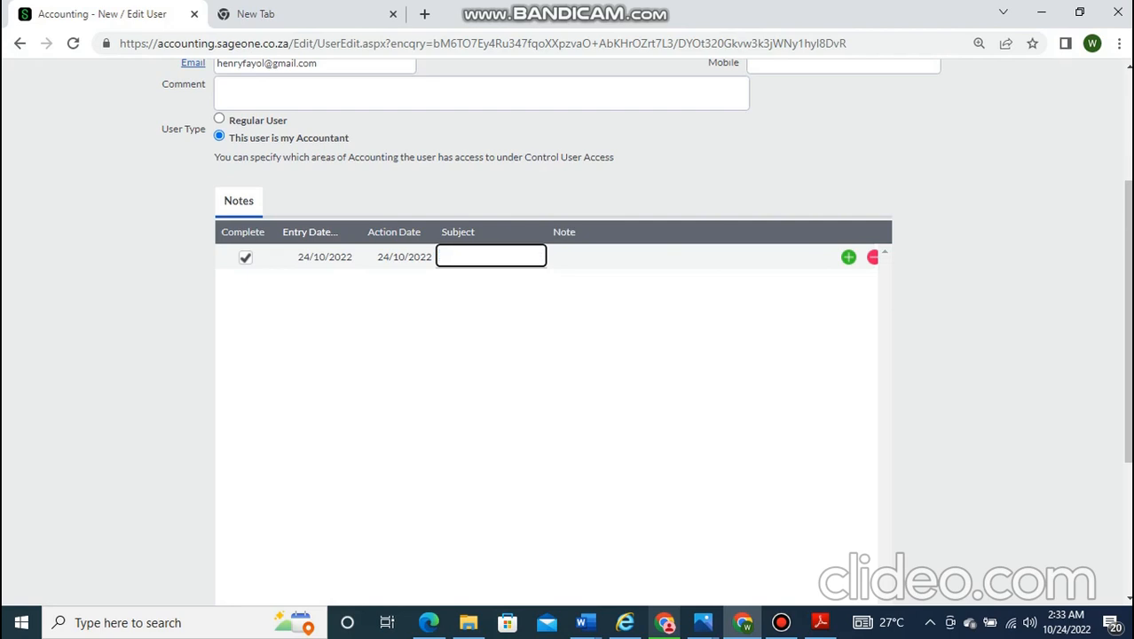
left_click(603, 257)
type("accountant is to ensure the system is updated at all times")
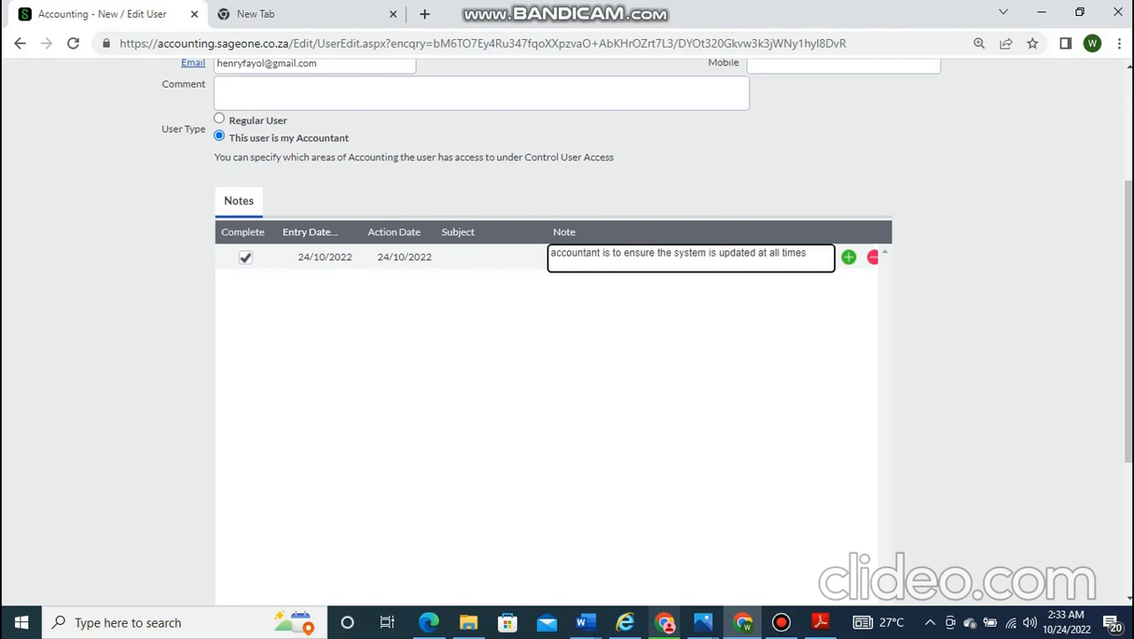
left_click(491, 257)
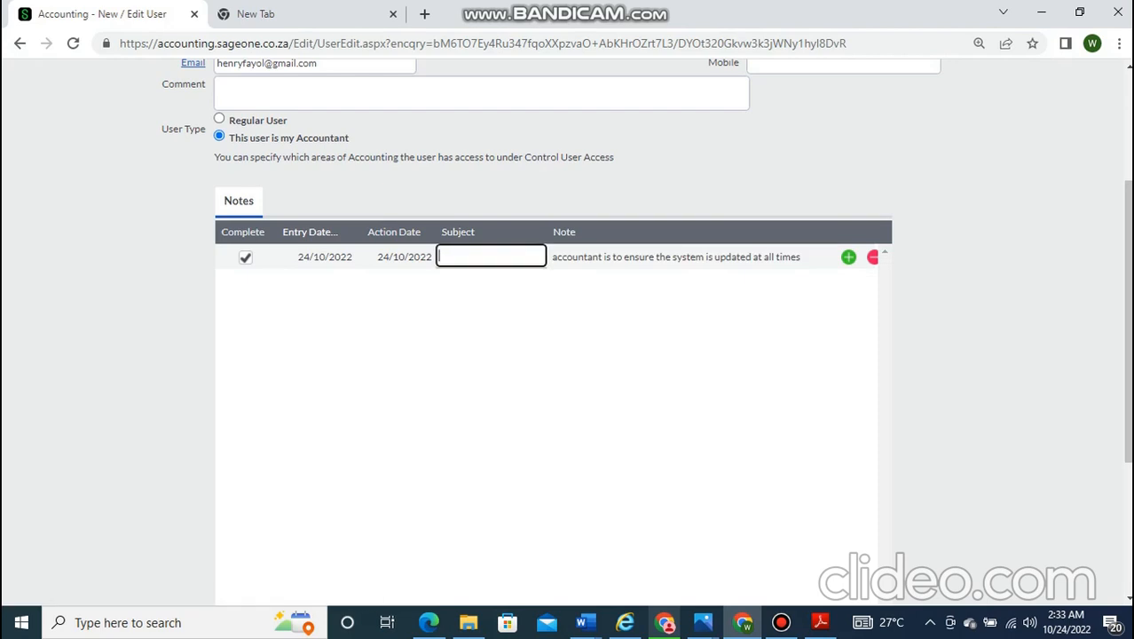
type("SYSTEM UPDATE")
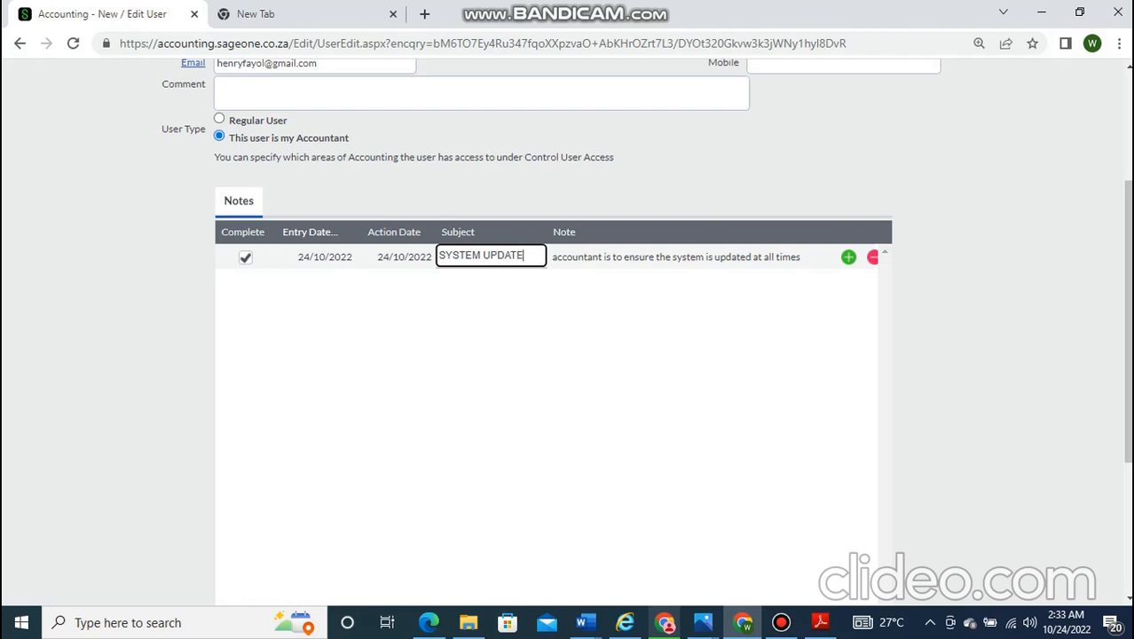
key("Return")
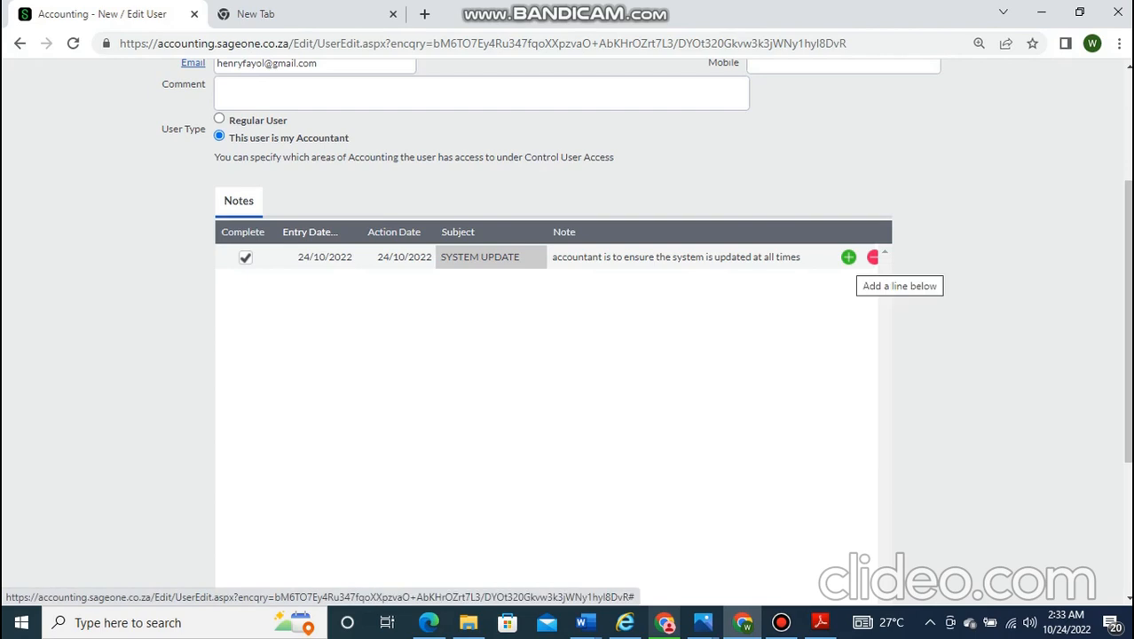
- Add a blank second note row dated 24/10/2022 below the SYSTEM UPDATE note
left_click(848, 257)
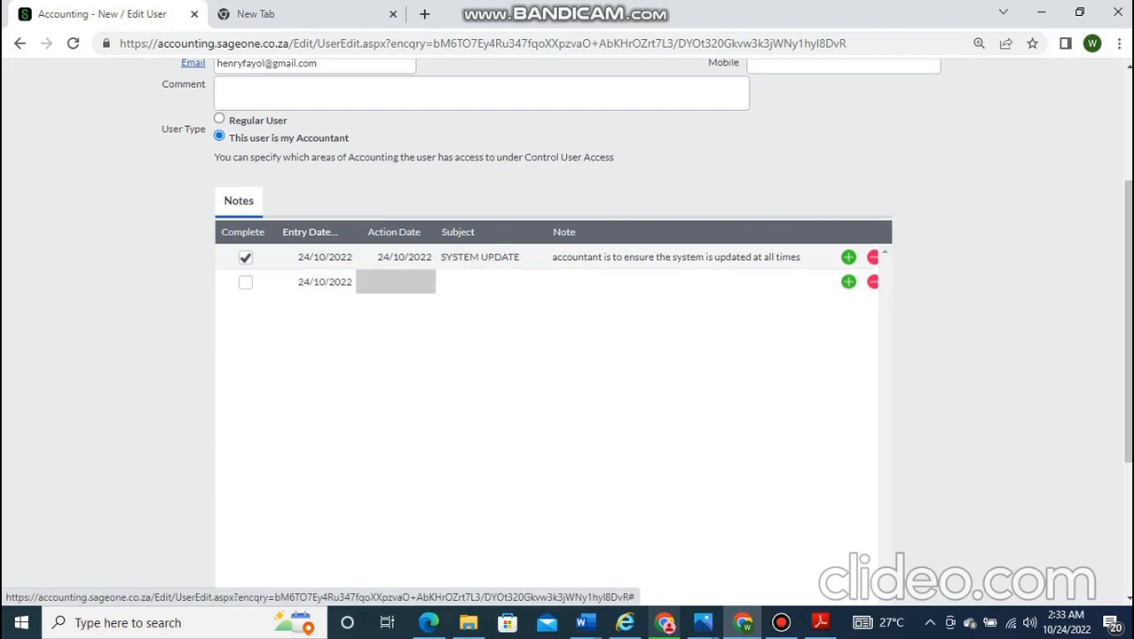
left_click(872, 281)
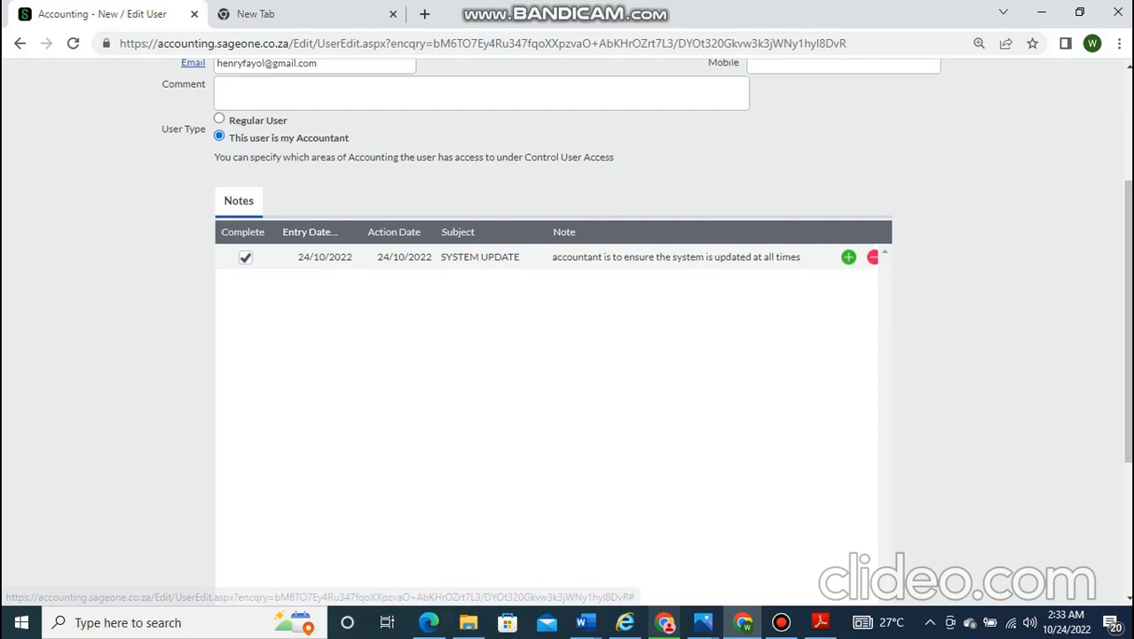
left_click(848, 257)
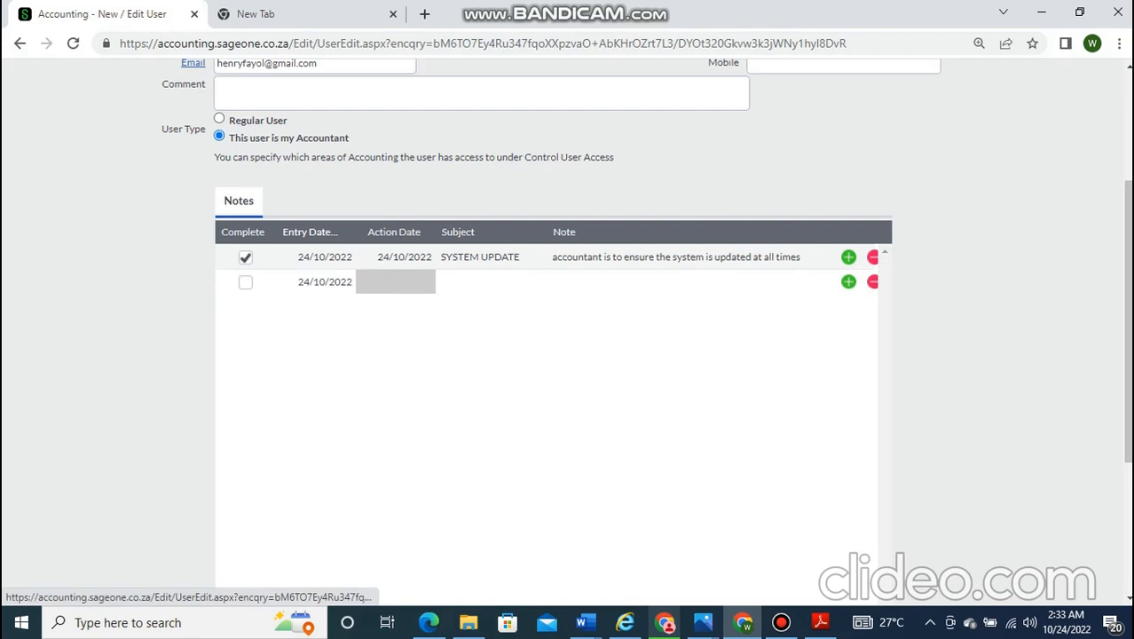
left_click(481, 93)
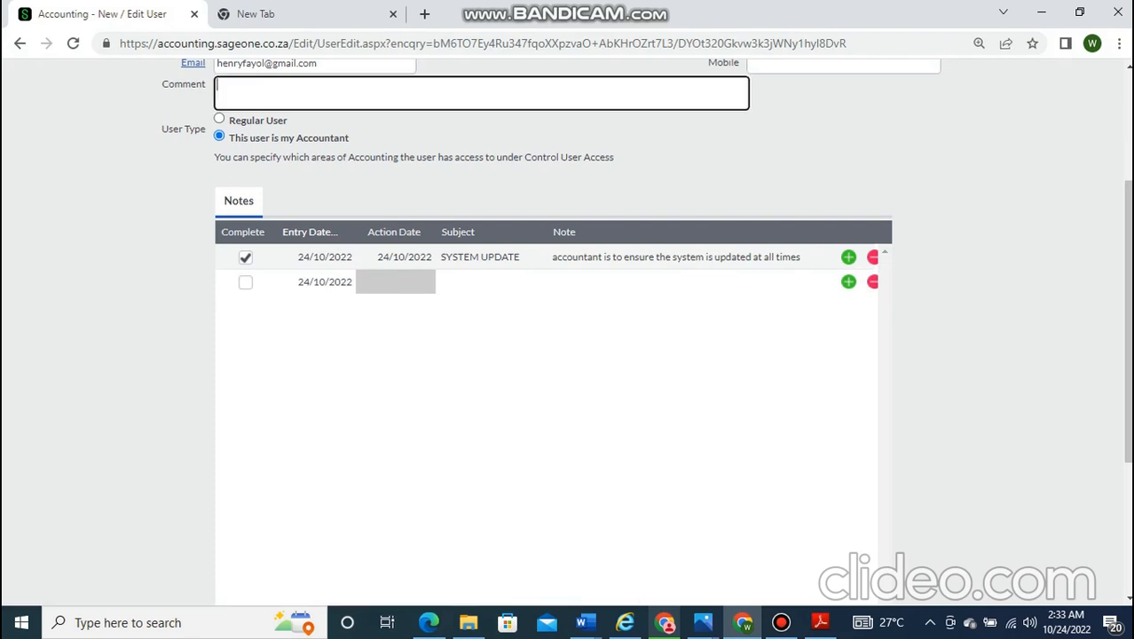
type("PLEAE")
key("BackSpace")
type("SE KEEP OUR COMPANIES")
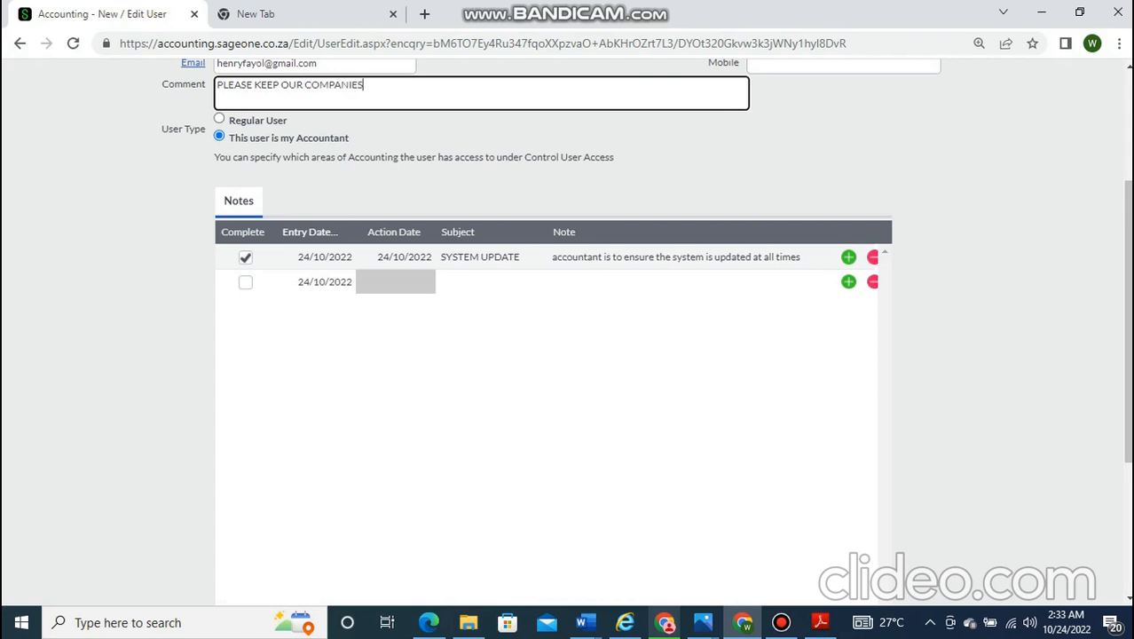
type(" INFORMATIONS CONFIDENTIAL")
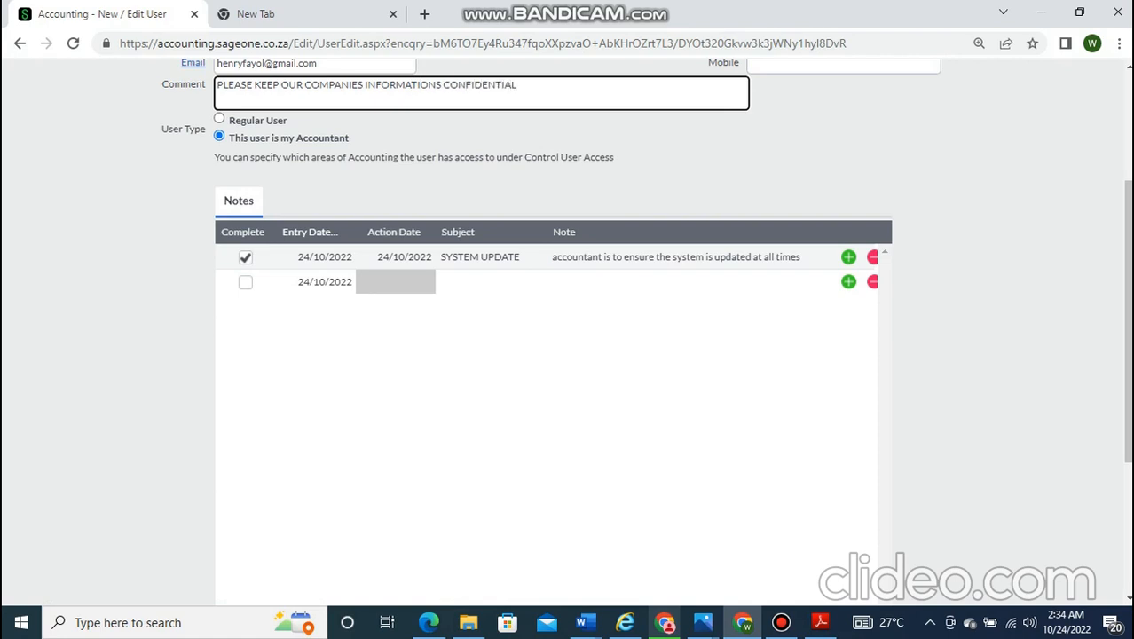
scroll(568, 337, "up", 3)
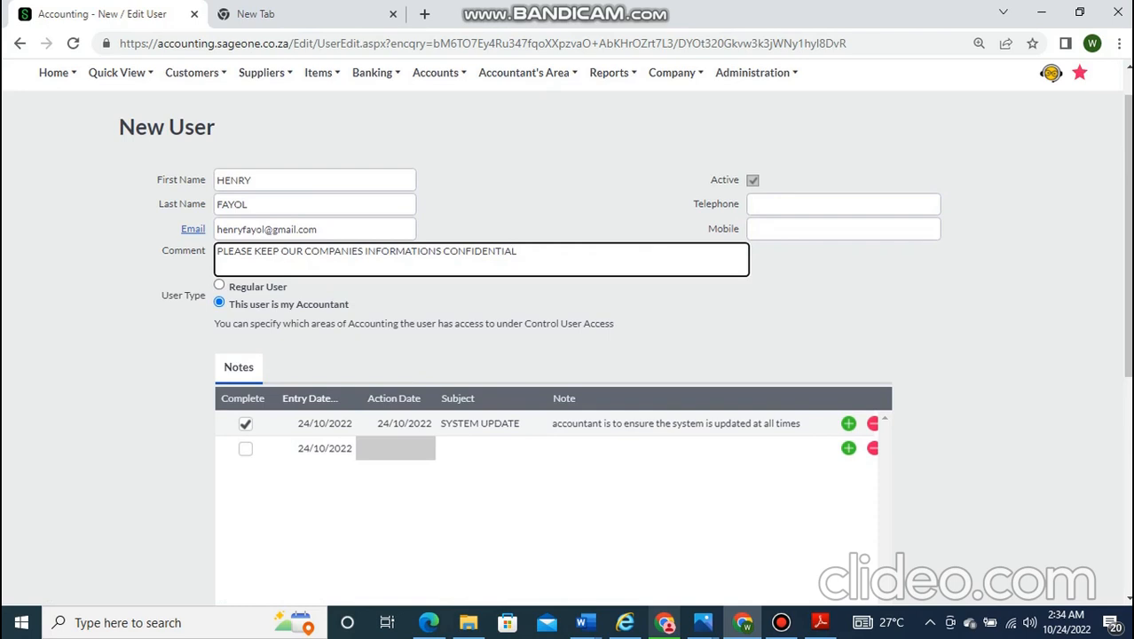
scroll(929, 93, "up", 1)
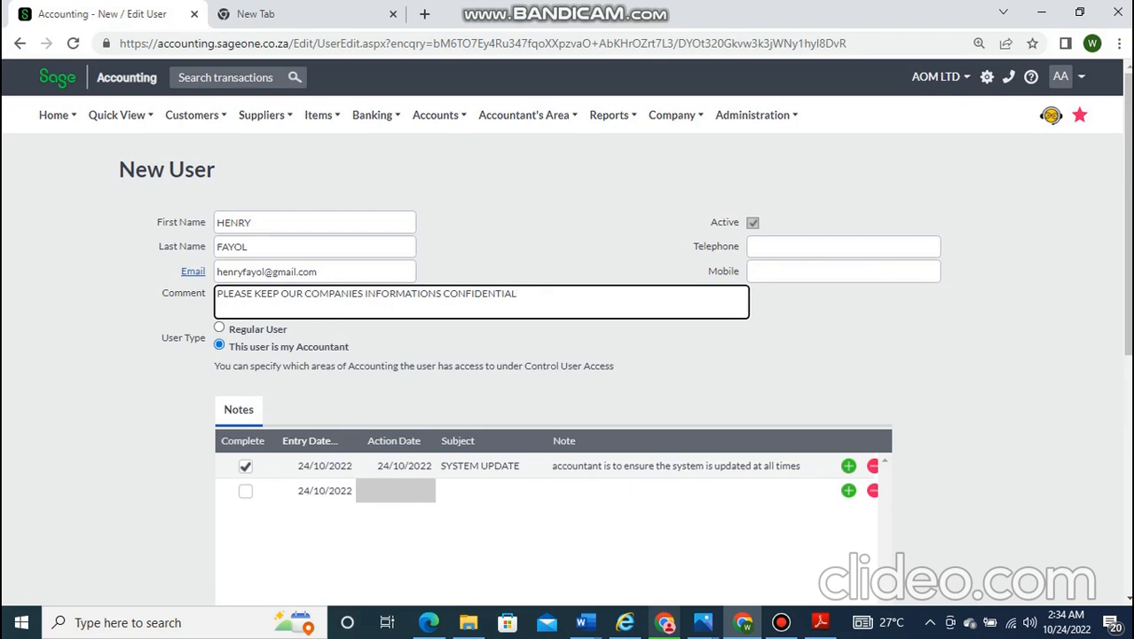
mouse_move(294, 622)
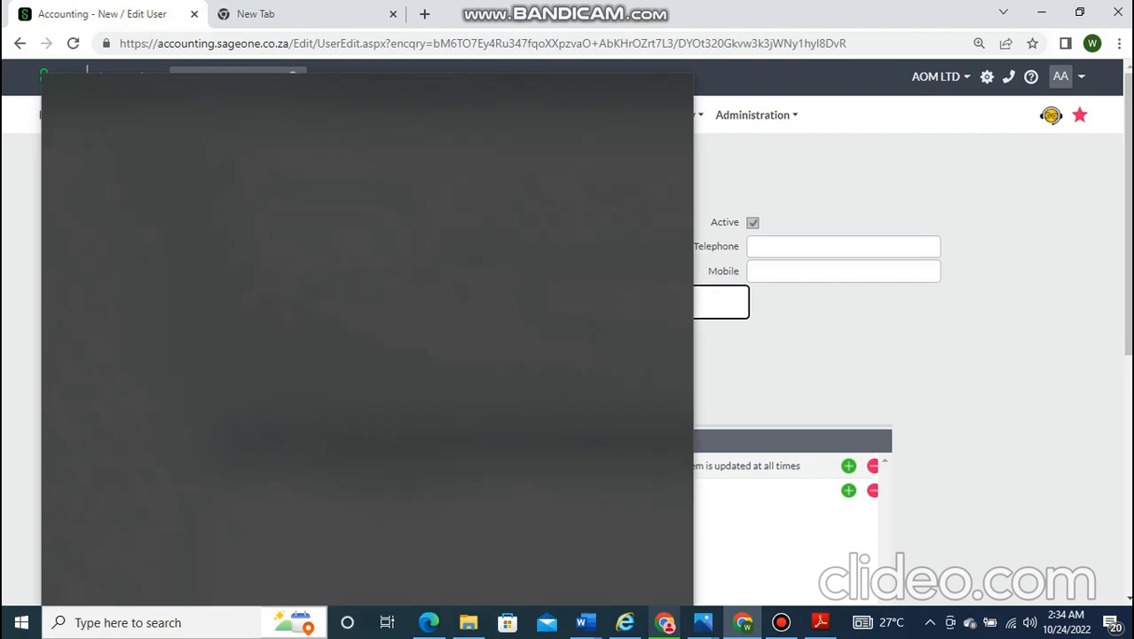
mouse_move(120, 115)
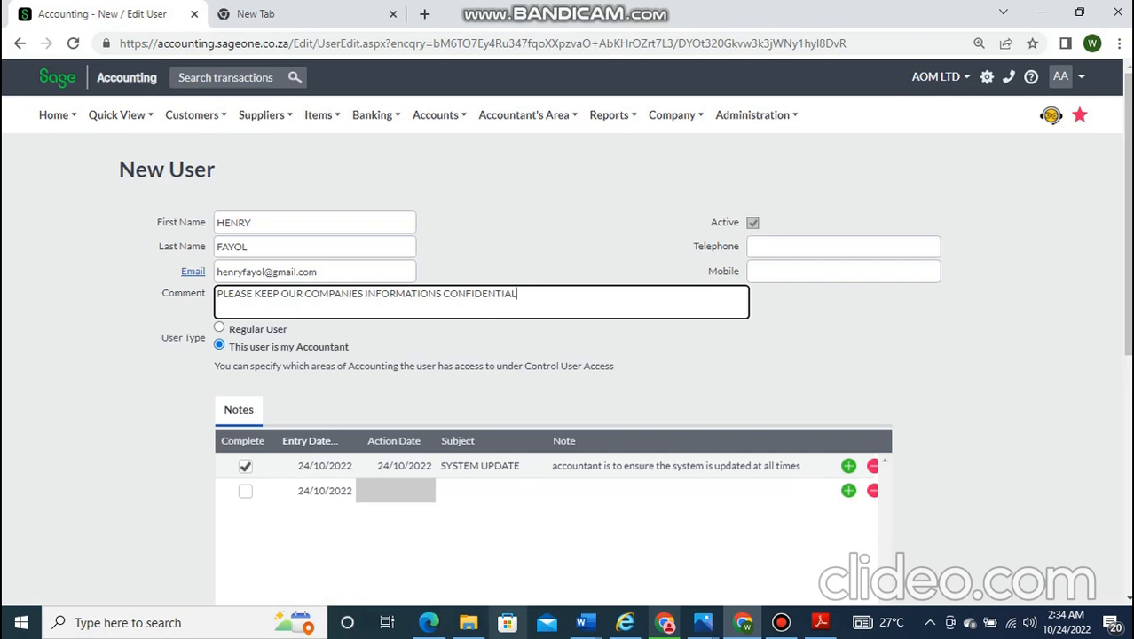
scroll(567, 355, "down", 8)
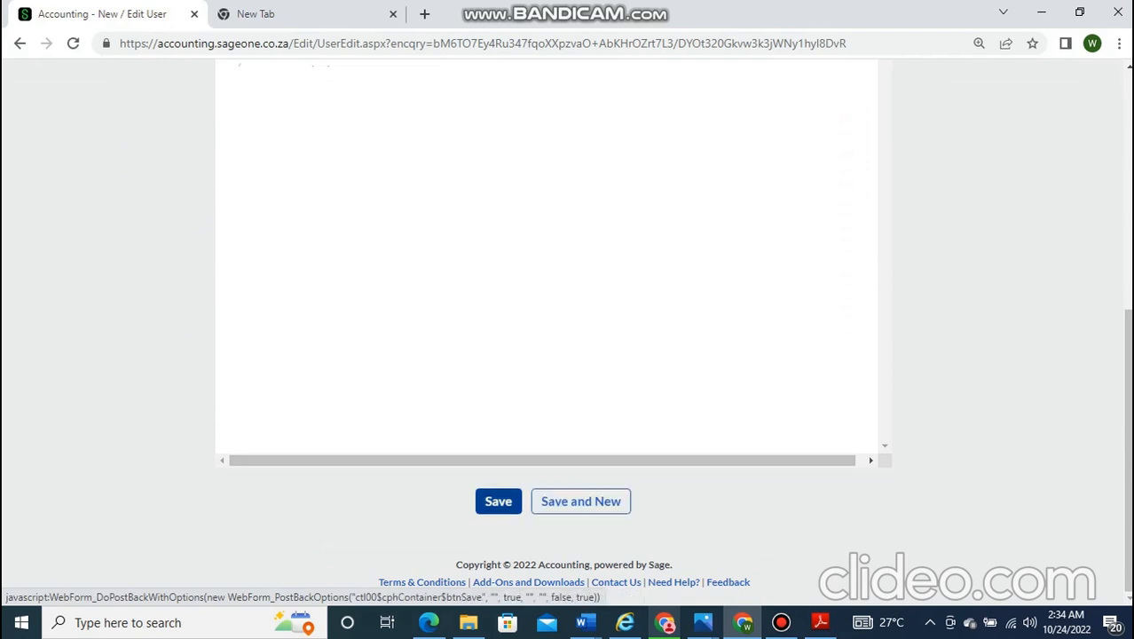
- Save the new accountant user so it shows as Pending Activation
left_click(498, 501)
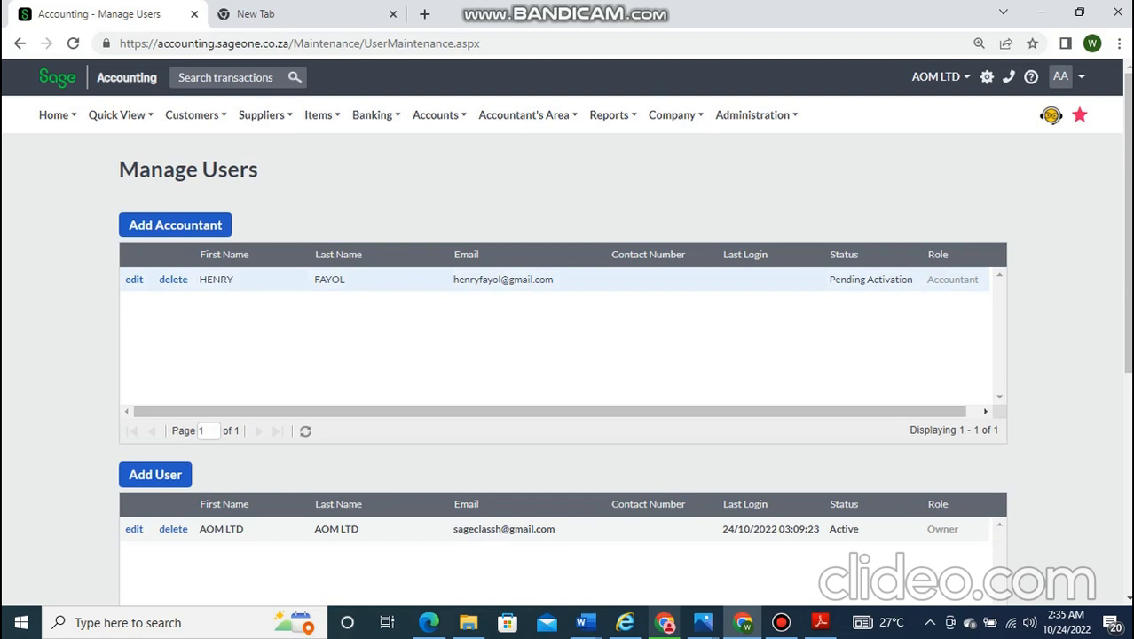
- Sort the Manage Users list by First Name in ascending order
scroll(564, 332, "down", 2)
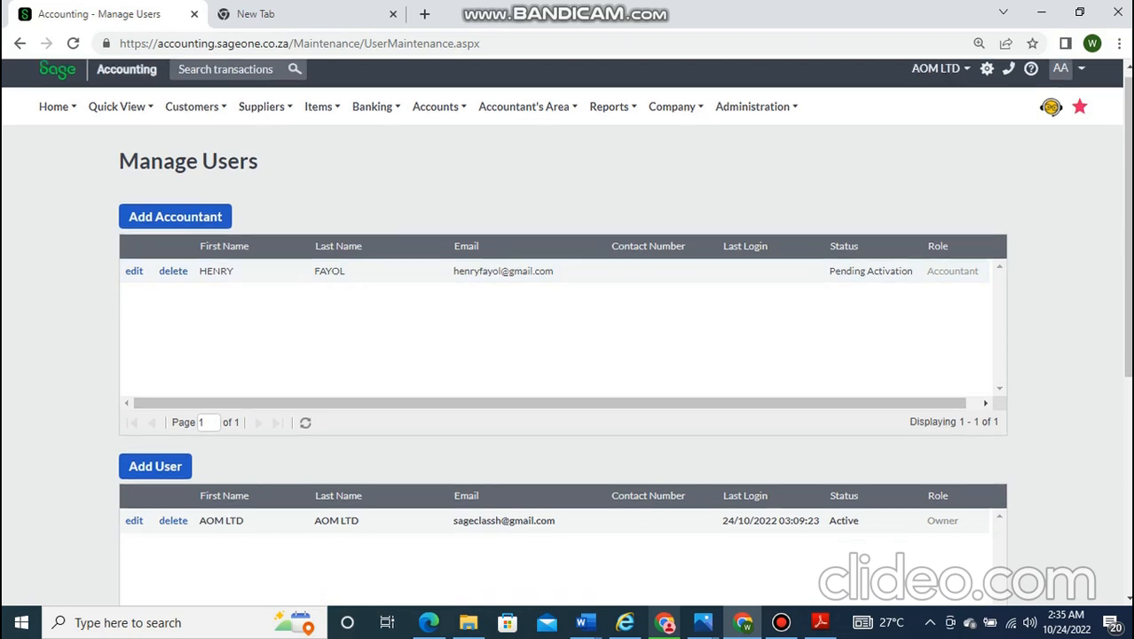
scroll(564, 332, "up", 2)
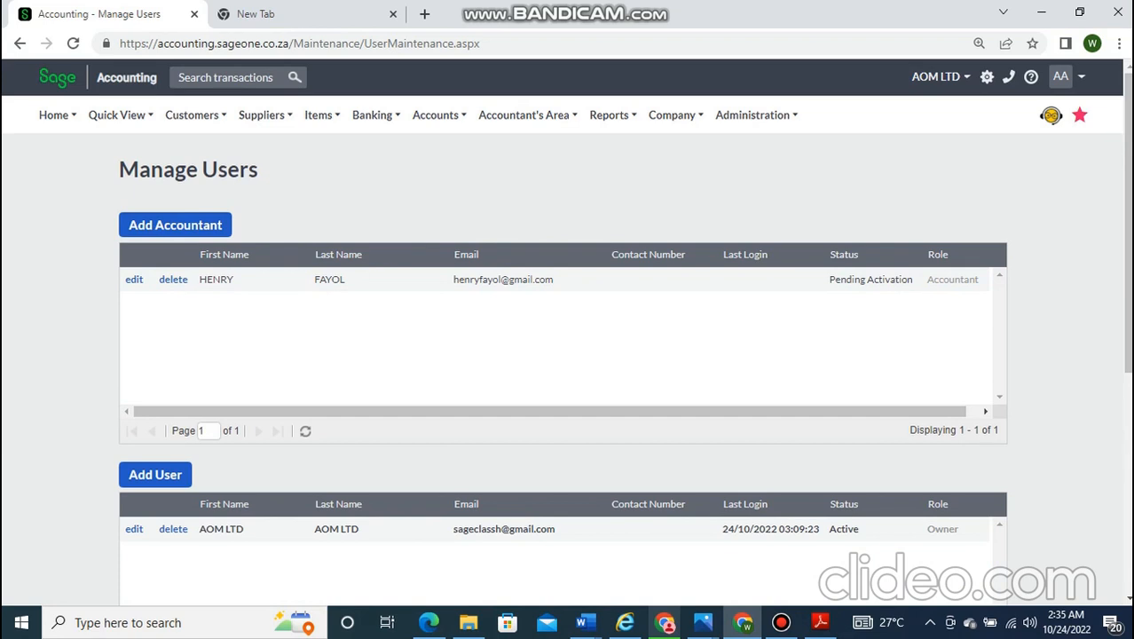
left_click_drag(220, 258, 228, 259)
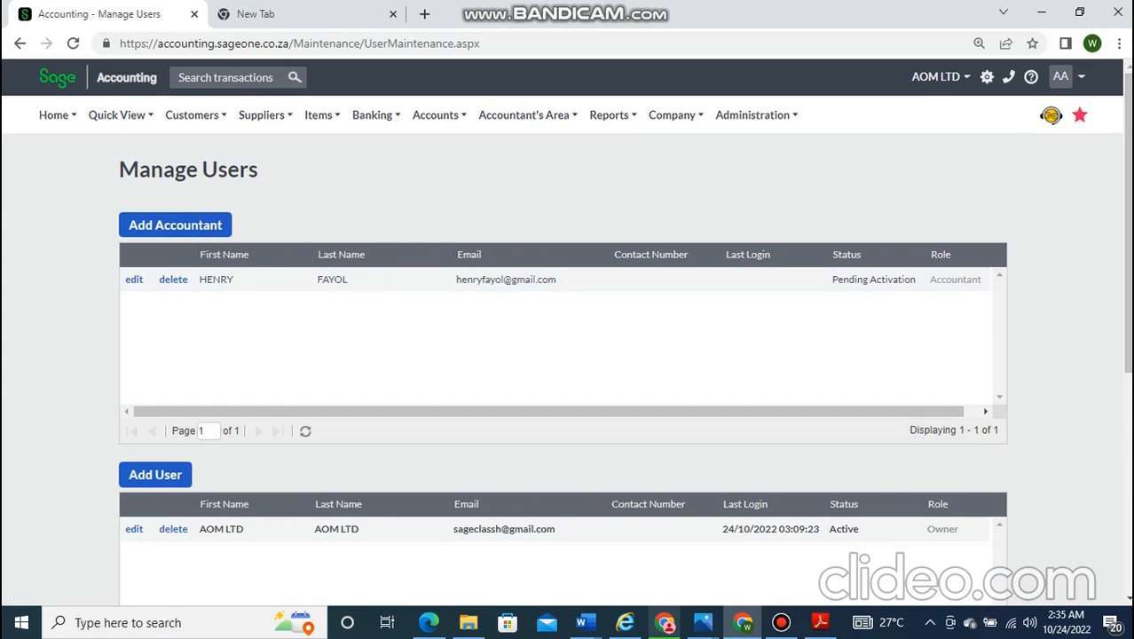
left_click_drag(299, 255, 311, 256)
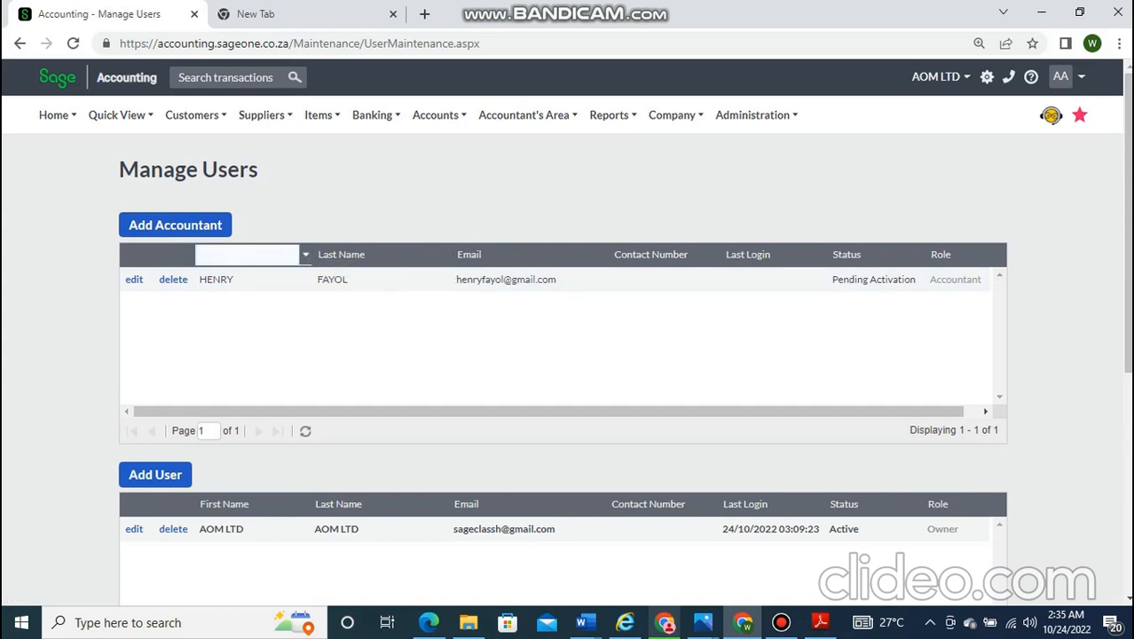
left_click(305, 255)
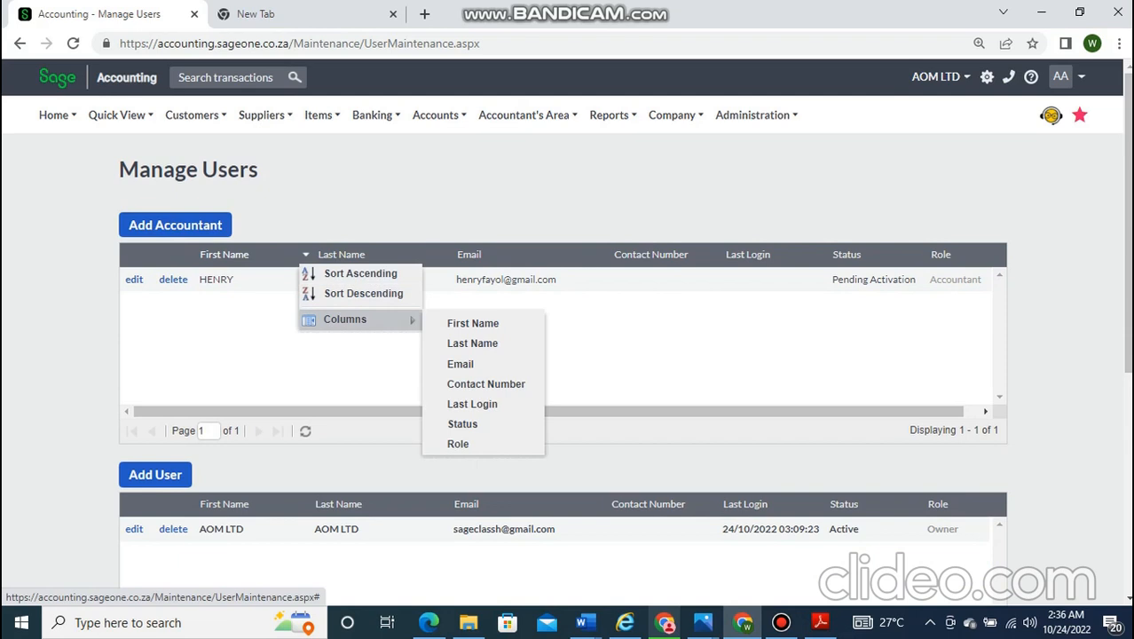
left_click(505, 279)
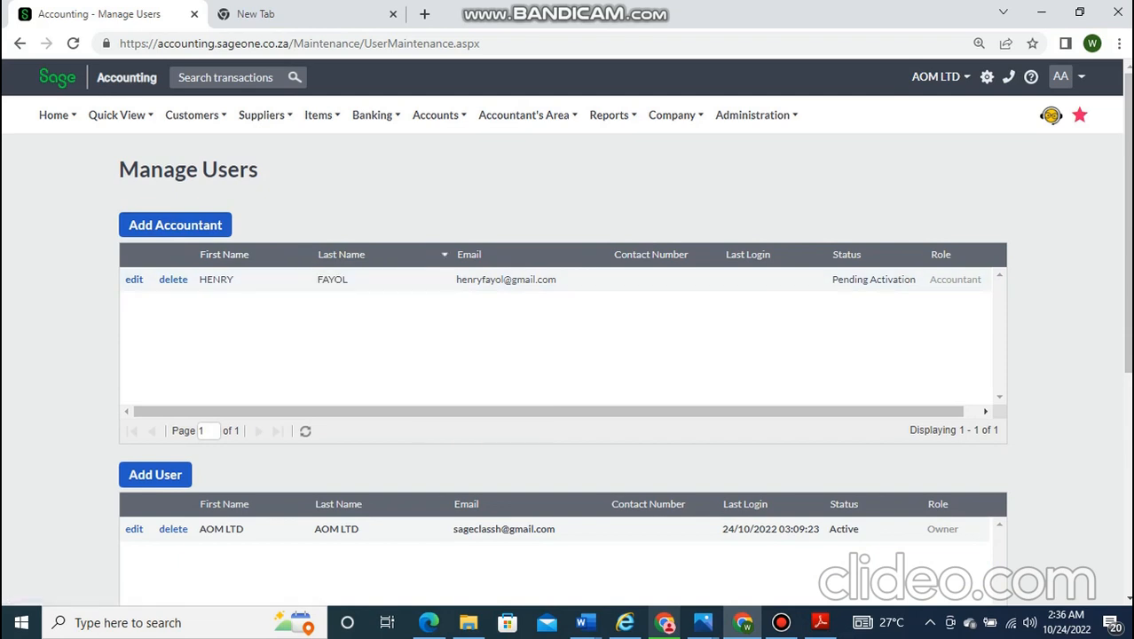
left_click(346, 254)
left_click(232, 255)
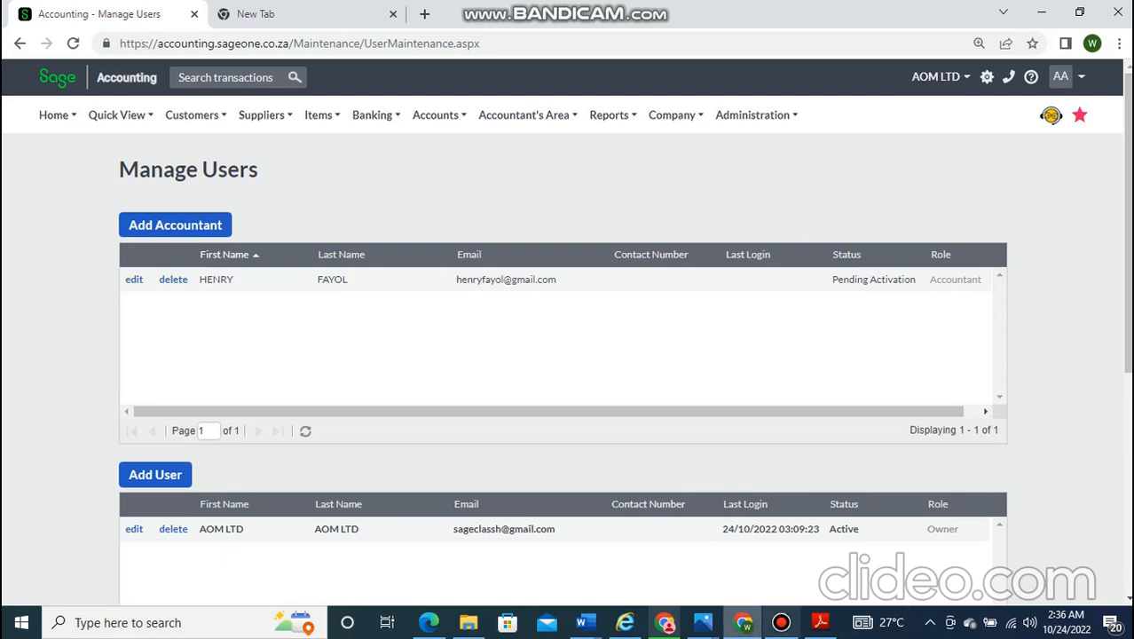
- Minimize the Bandicam recorder window to return to the page
left_click(780, 621)
left_click(750, 68)
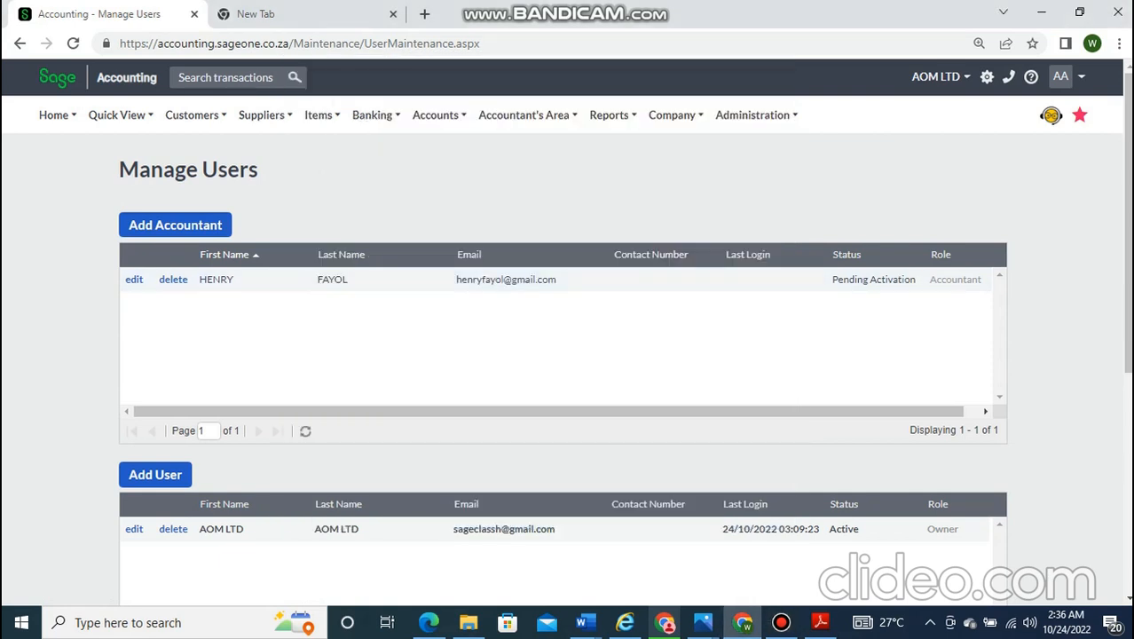
mouse_move(756, 116)
- Go to Administration > Control User Access
mouse_move(526, 115)
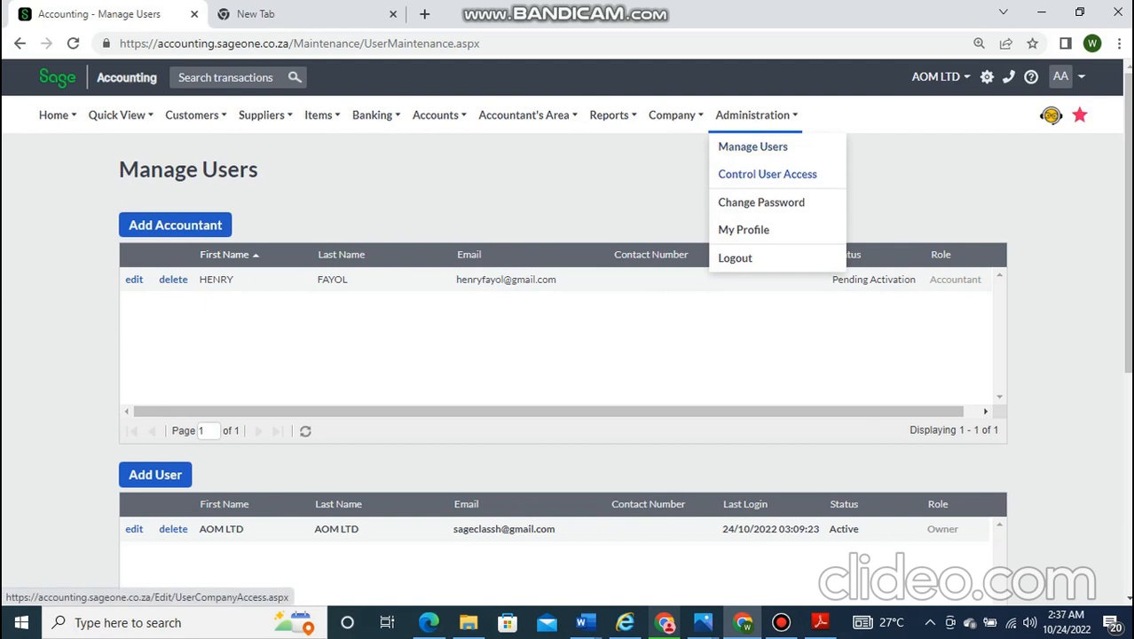
left_click(767, 173)
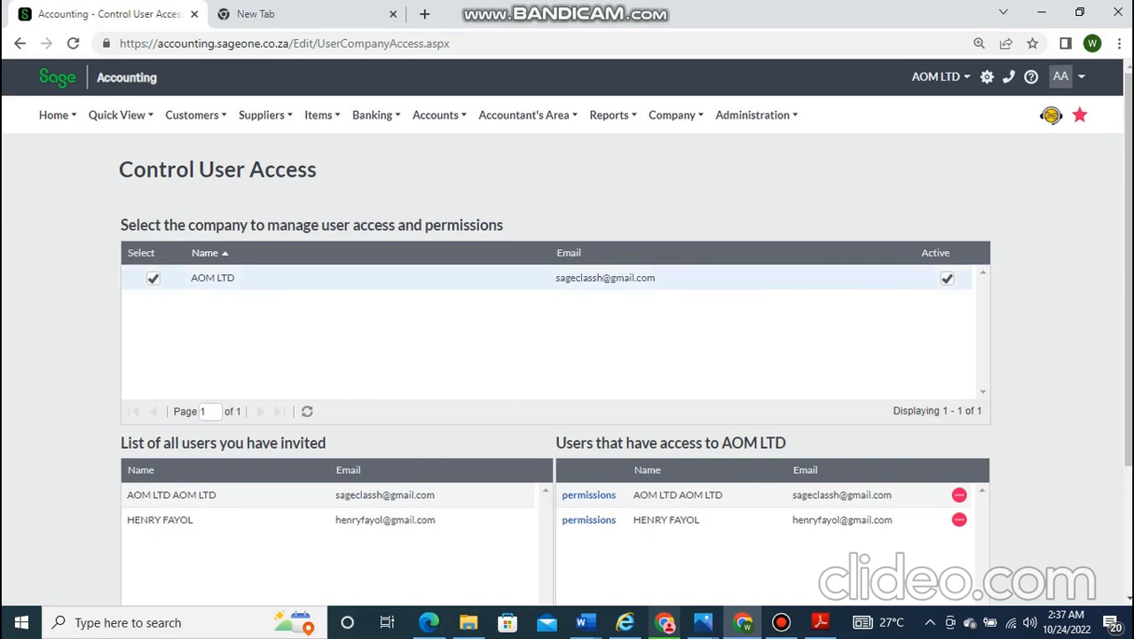
- Scroll through the Control User Access page showing AOM LTD and its two users
scroll(567, 332, "down", 3)
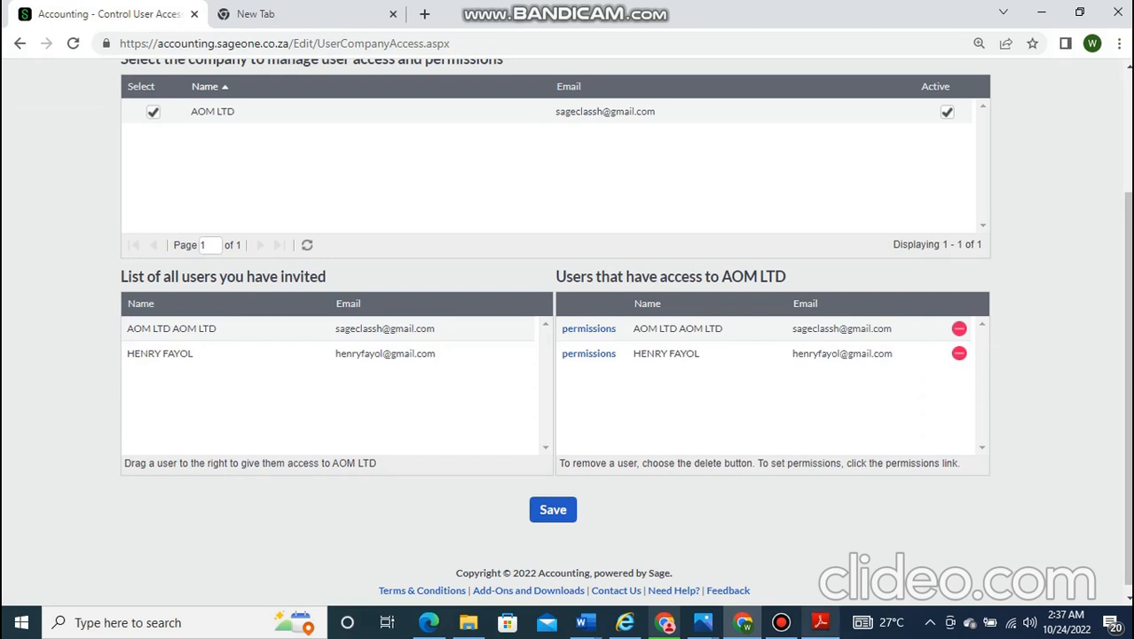
left_click(781, 622)
left_click(750, 68)
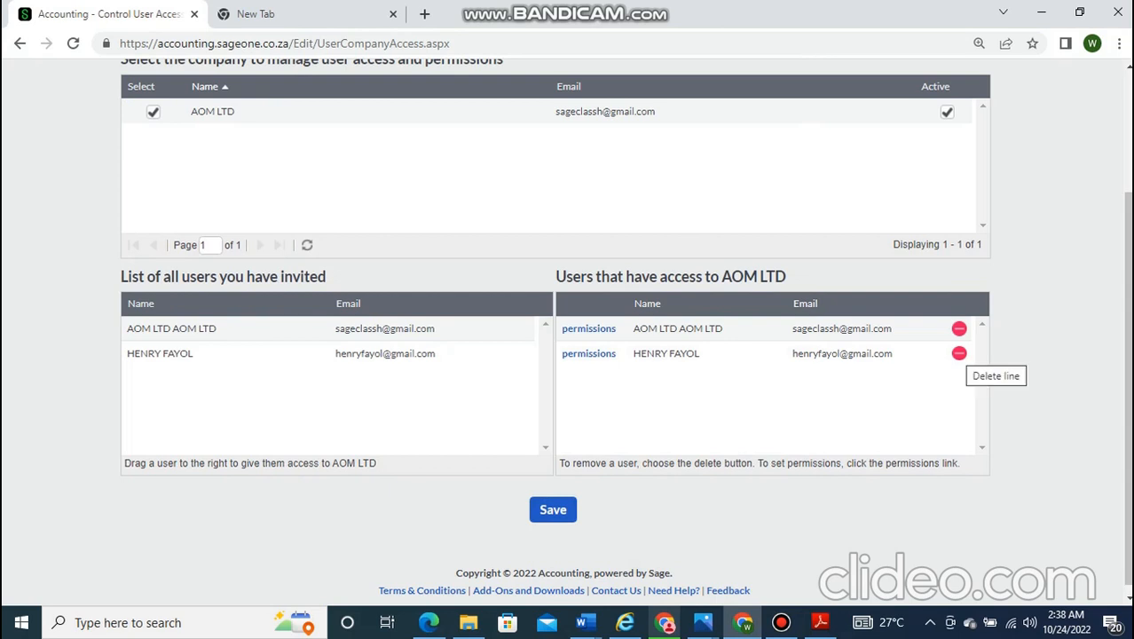
scroll(962, 355, "up", 1)
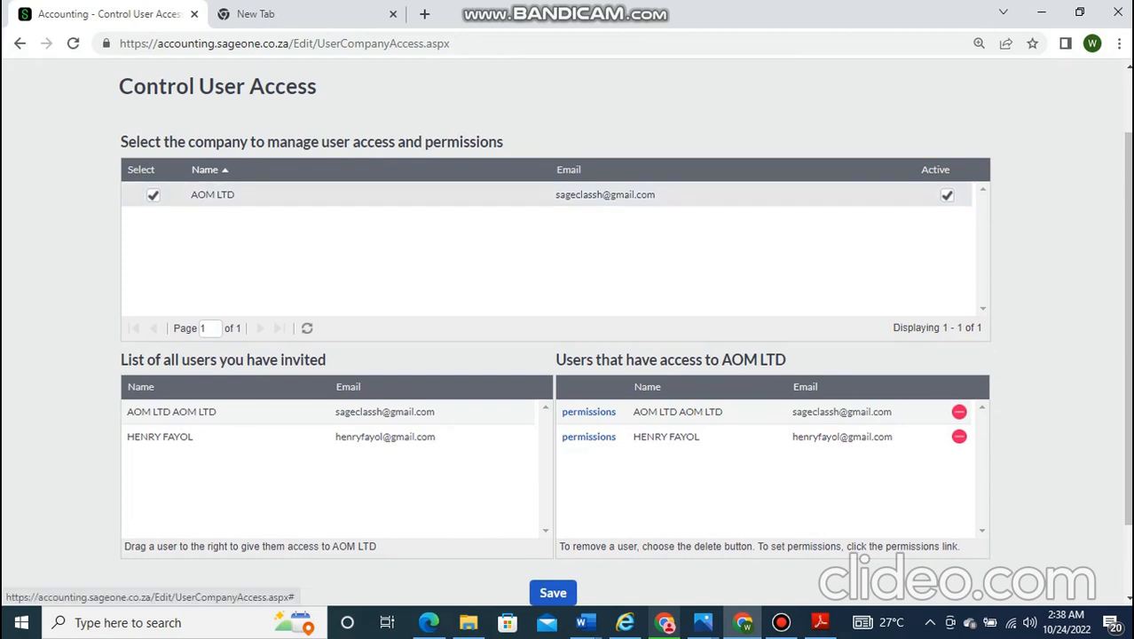
left_click(588, 437)
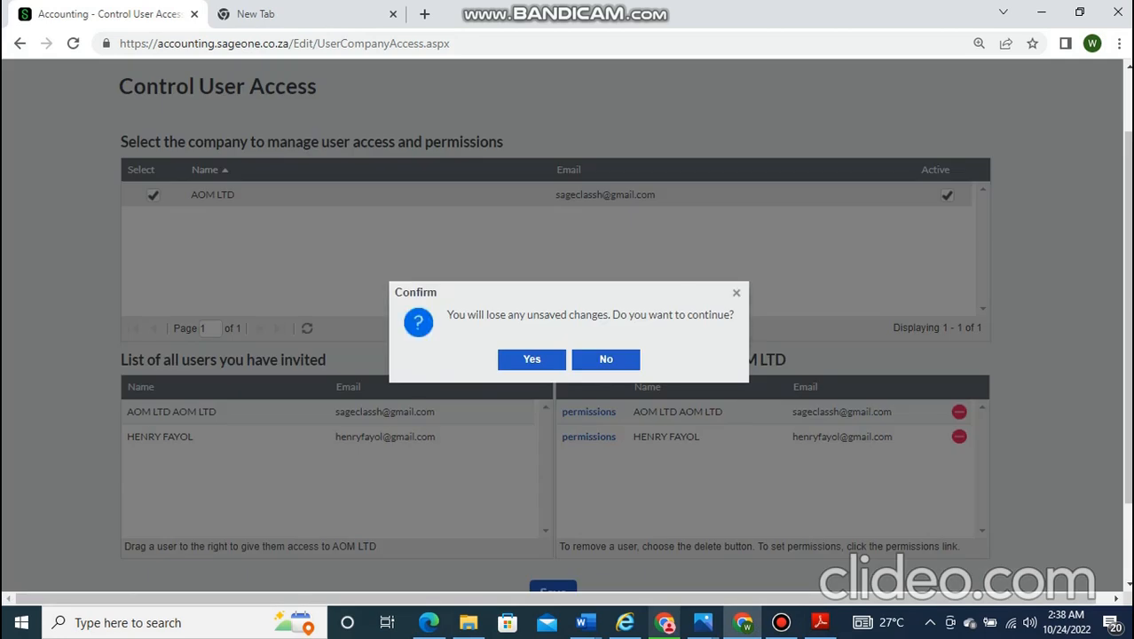
left_click(532, 359)
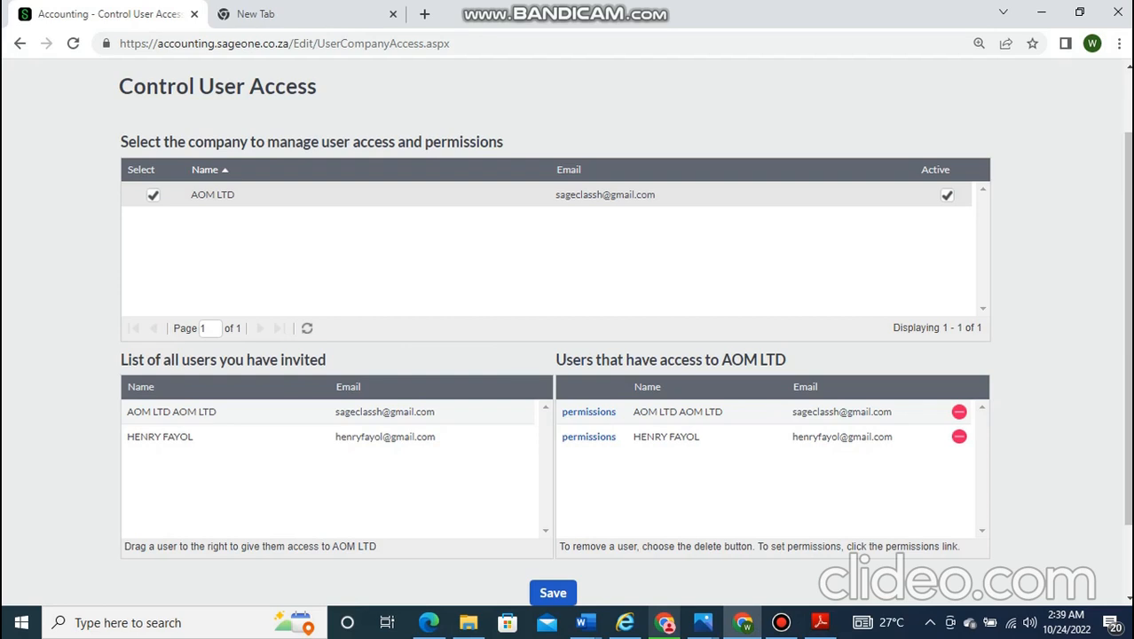
- Bring the Bandicam recorder window up from the taskbar
left_click(781, 622)
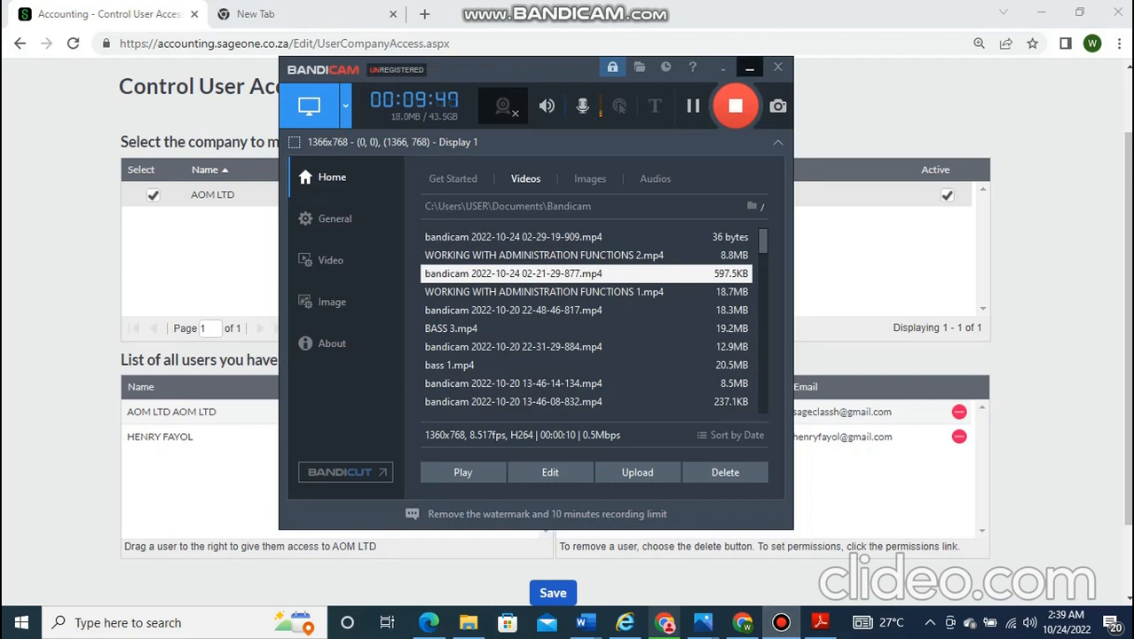
- Restart the Bandicam recording and minimize the recorder to reveal the Control User Access page
left_click(750, 68)
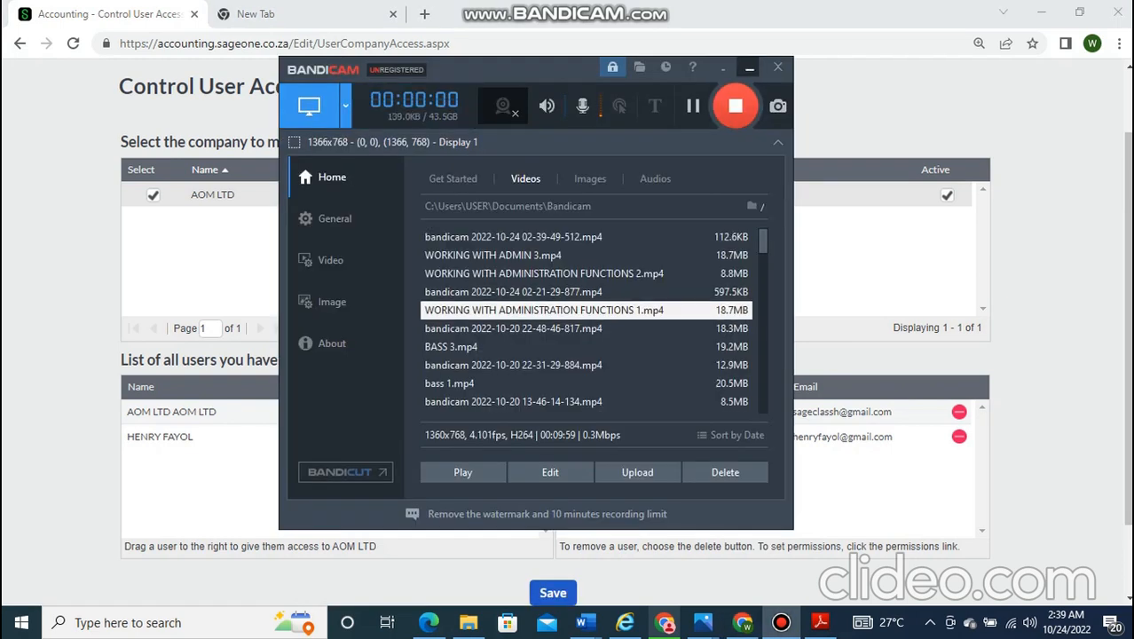
left_click(749, 67)
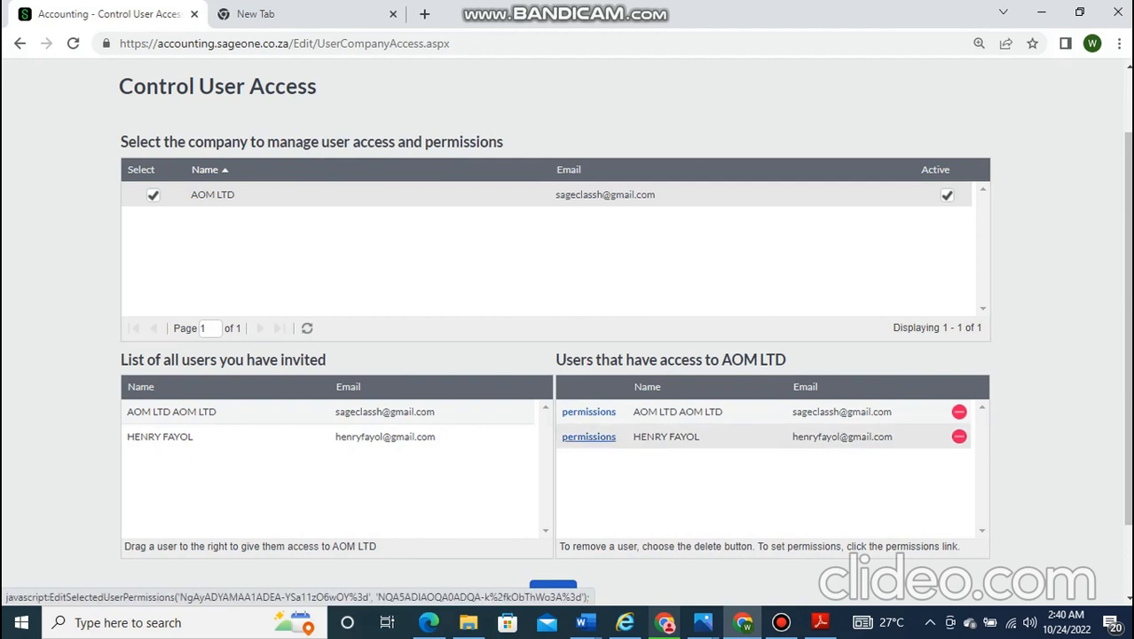
- Open the second invited user's permissions and expand the Accountant's Area group
left_click(588, 436)
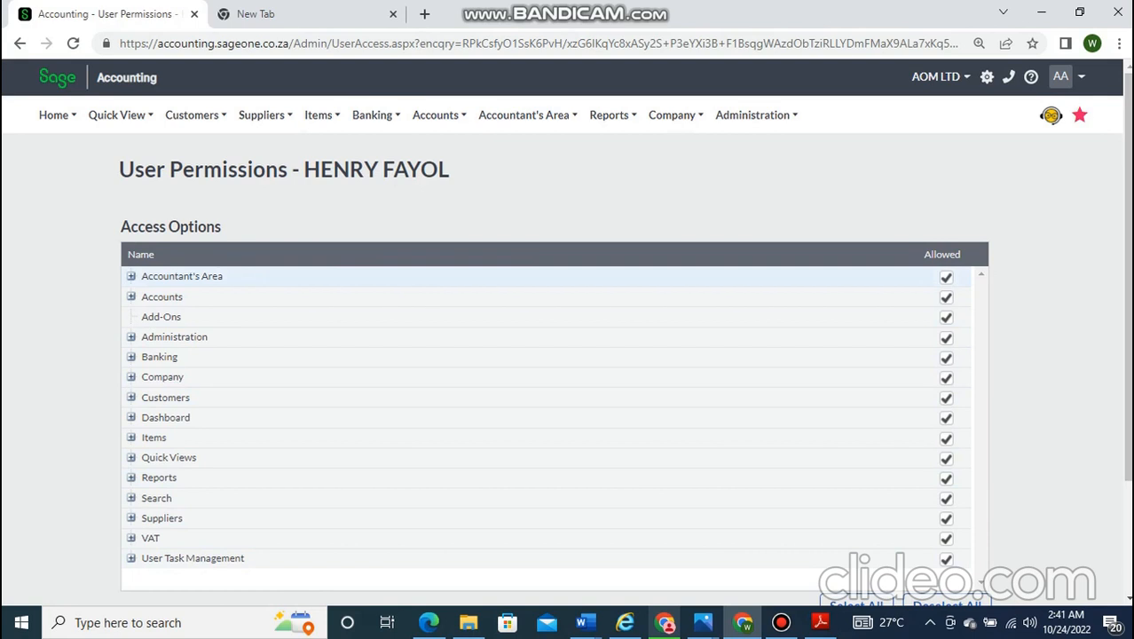
left_click(132, 276)
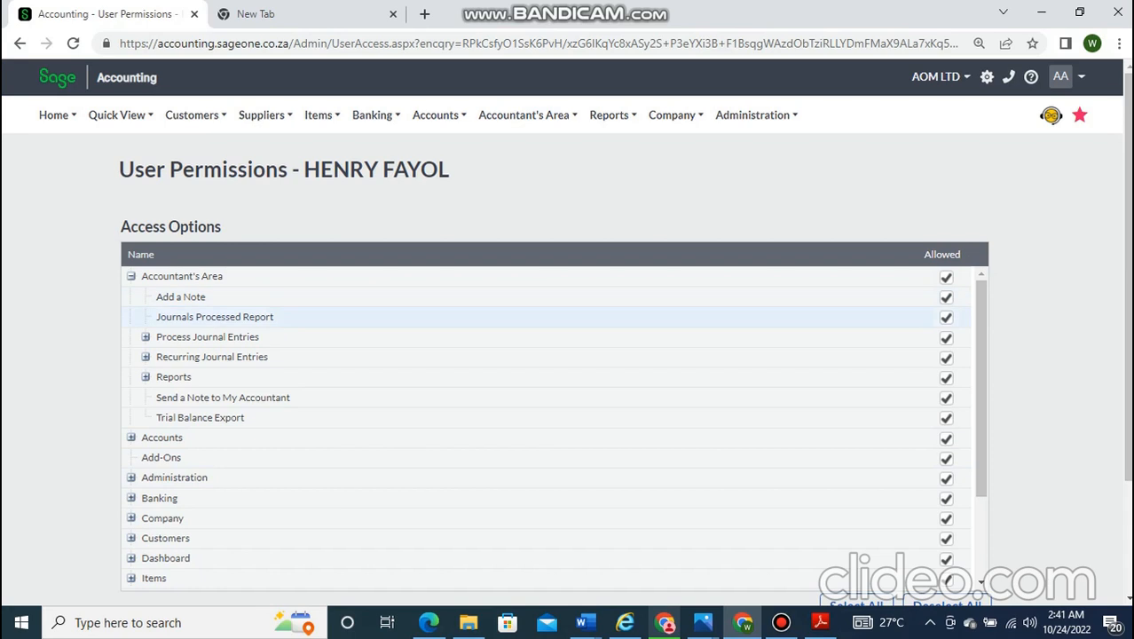
- Disallow Journals Processed Report and Trial Balance Export under Accountant's Area, then collapse the group
left_click(946, 318)
left_click(967, 254)
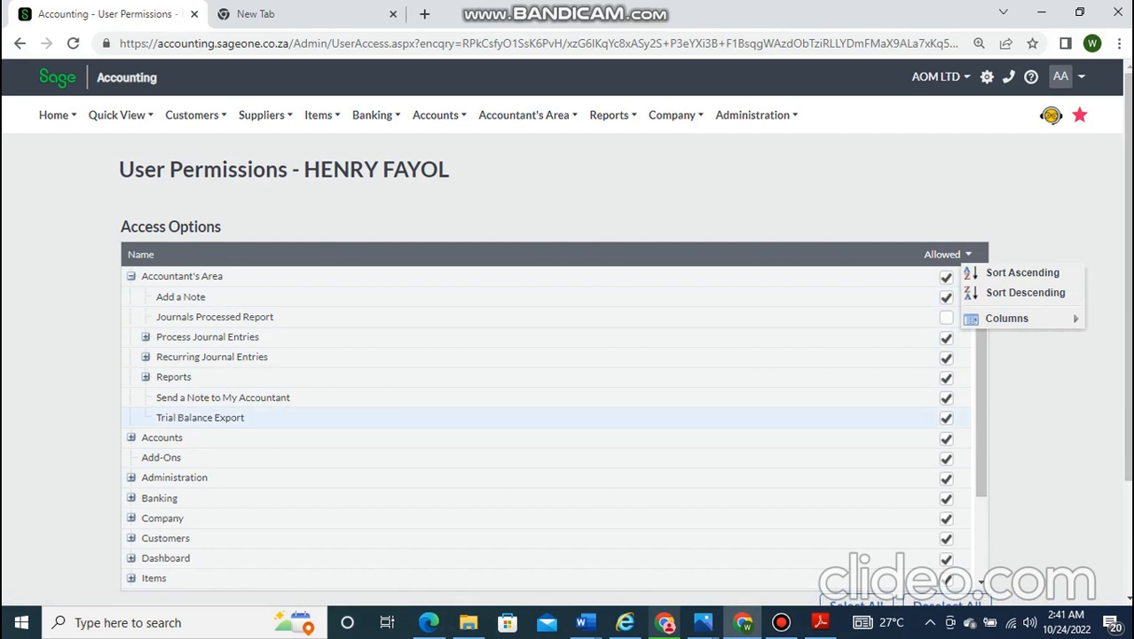
left_click(945, 418)
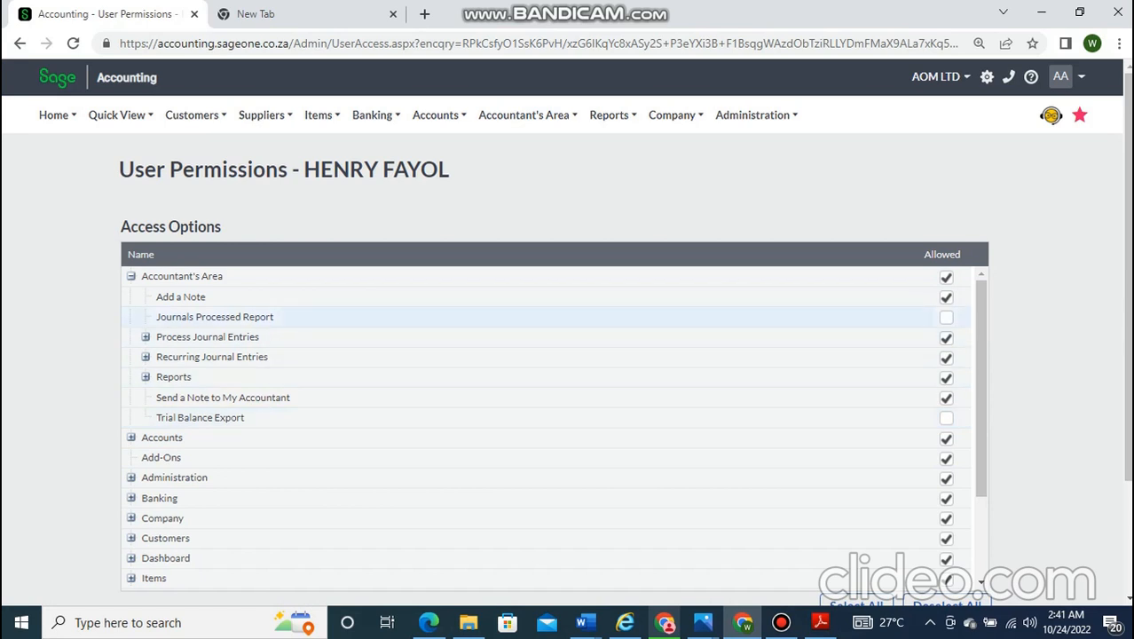
left_click(131, 275)
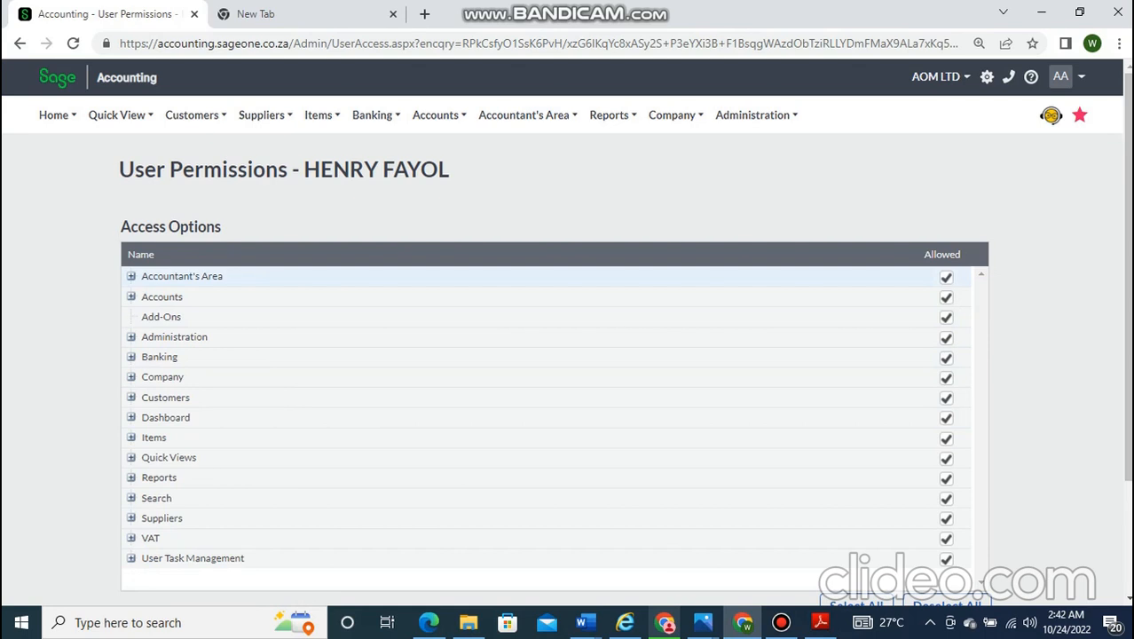
- Expand the Customers group and its Customer Adjustments sub-permissions for review
left_click(131, 276)
left_click(131, 276)
left_click(131, 398)
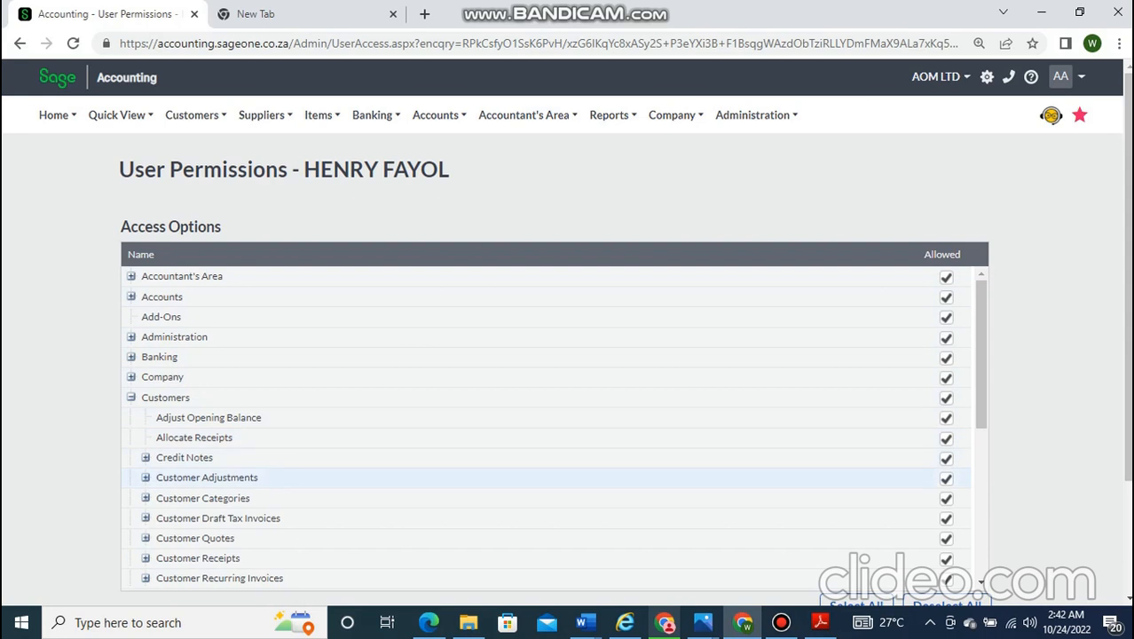
left_click(146, 477)
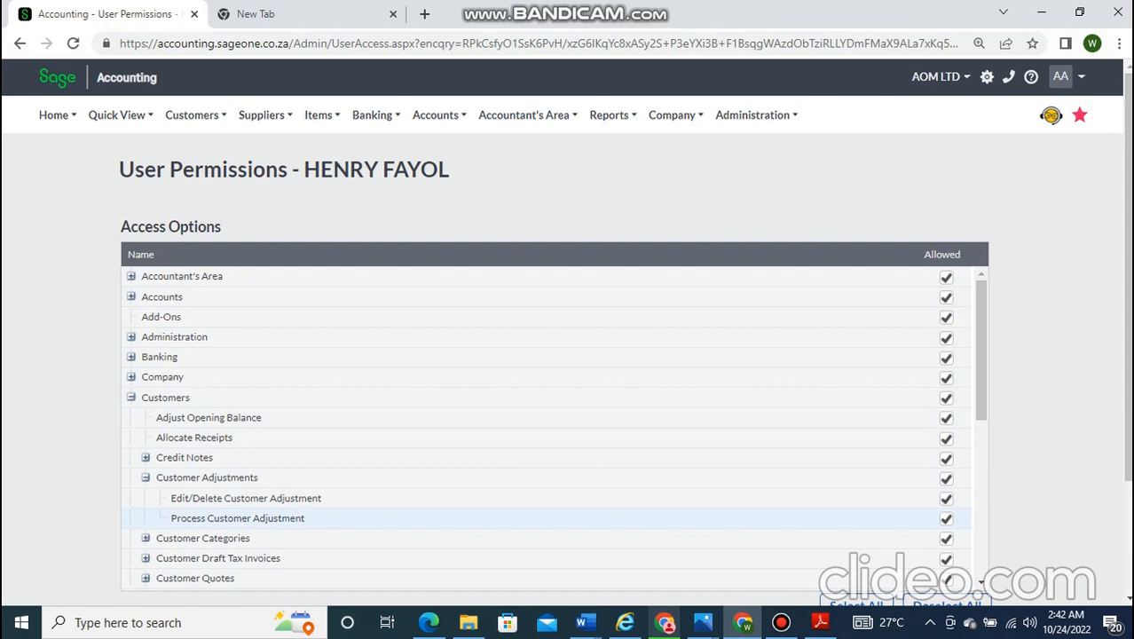
- Expand User Task Management further down to show its task permissions
scroll(550, 429, "down", 5)
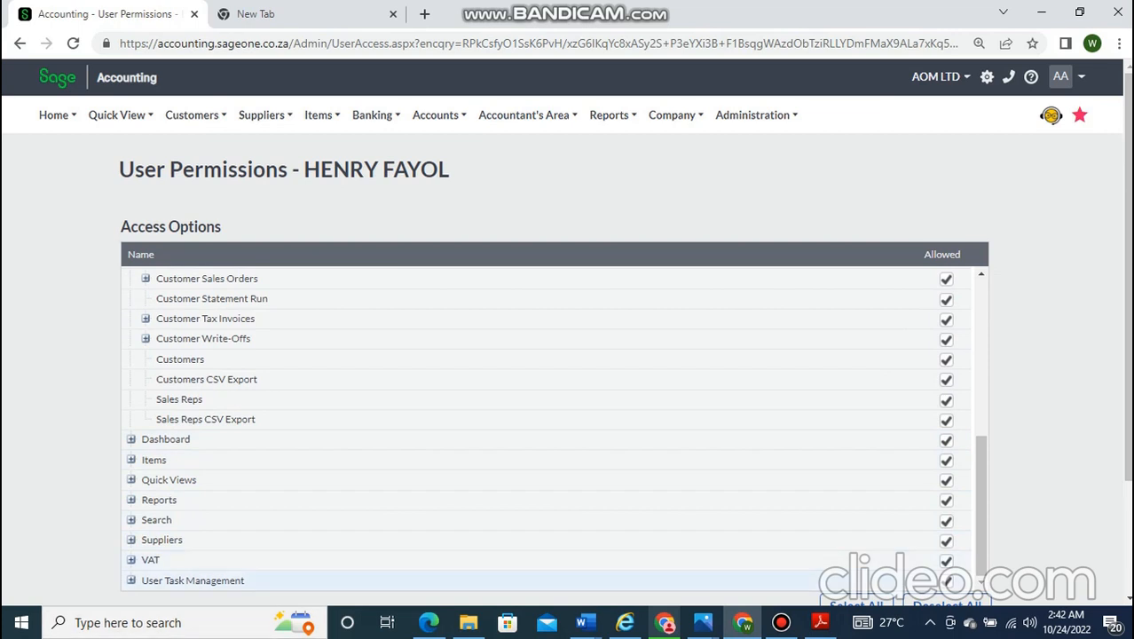
left_click(131, 580)
scroll(131, 578, "down", 2)
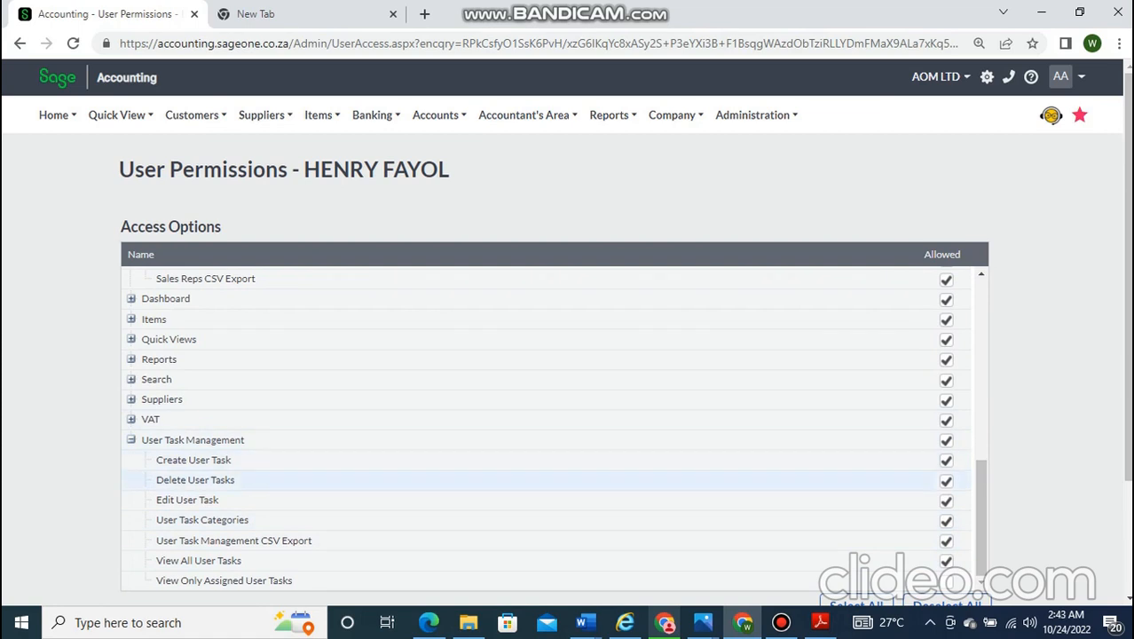
scroll(565, 355, "down", 1)
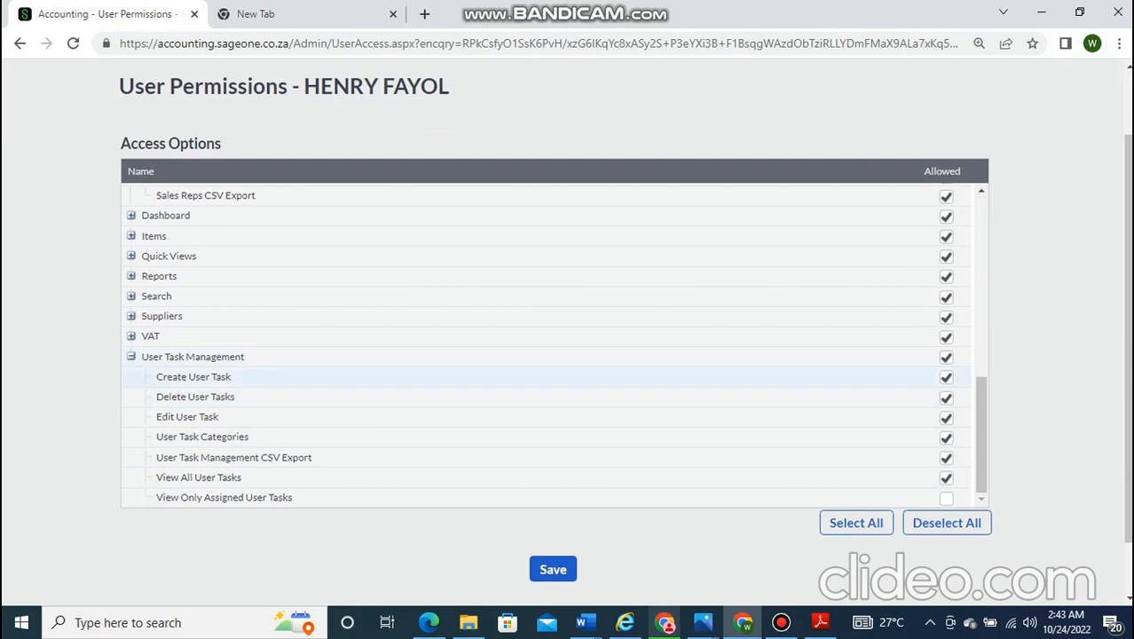
- Disallow the entire User Task Management group for the accountant and save the permissions
right_click(805, 119)
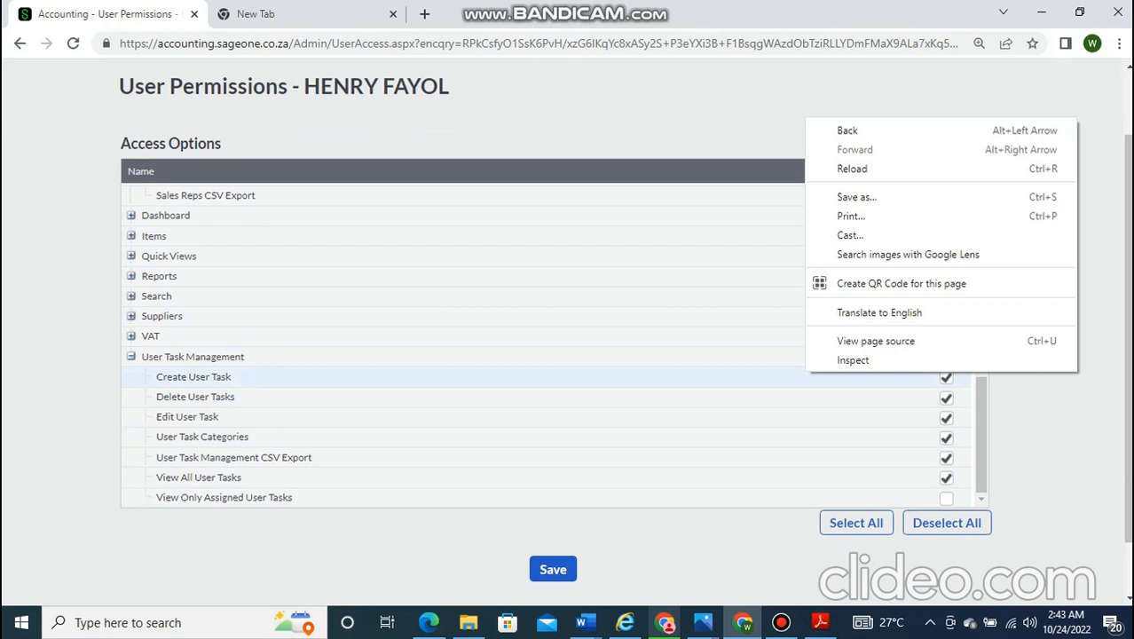
key("Escape")
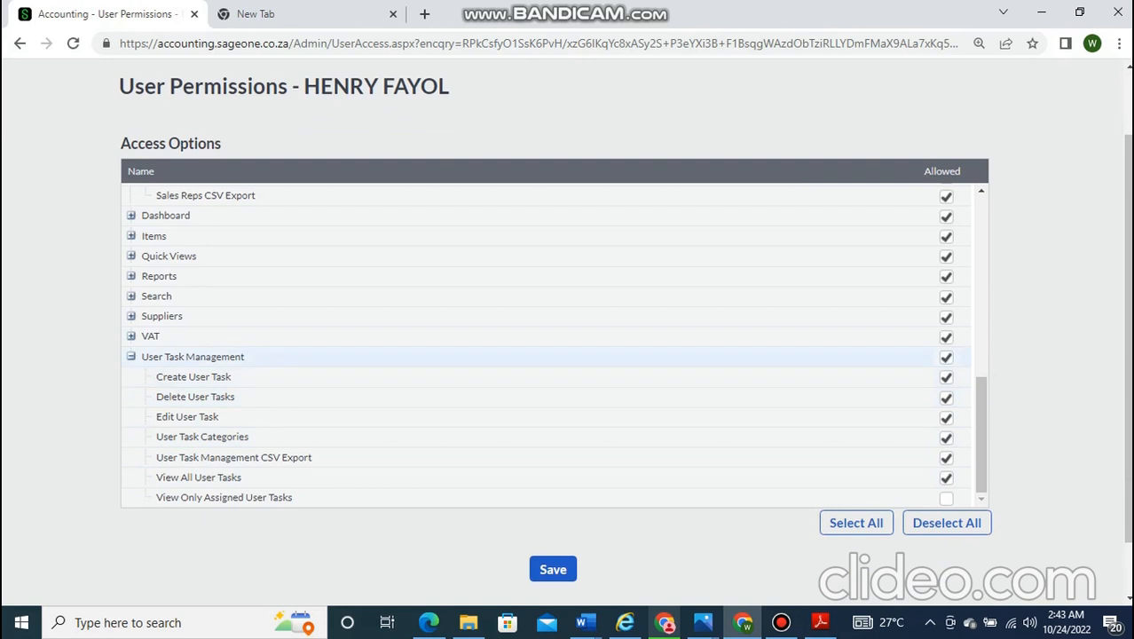
left_click(946, 357)
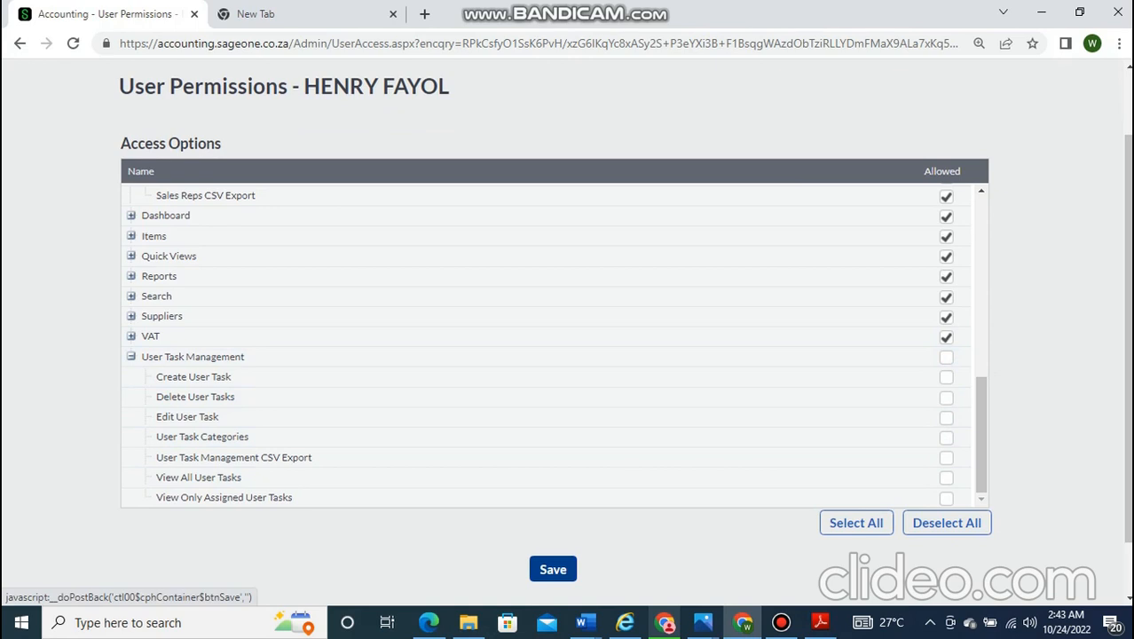
left_click(552, 569)
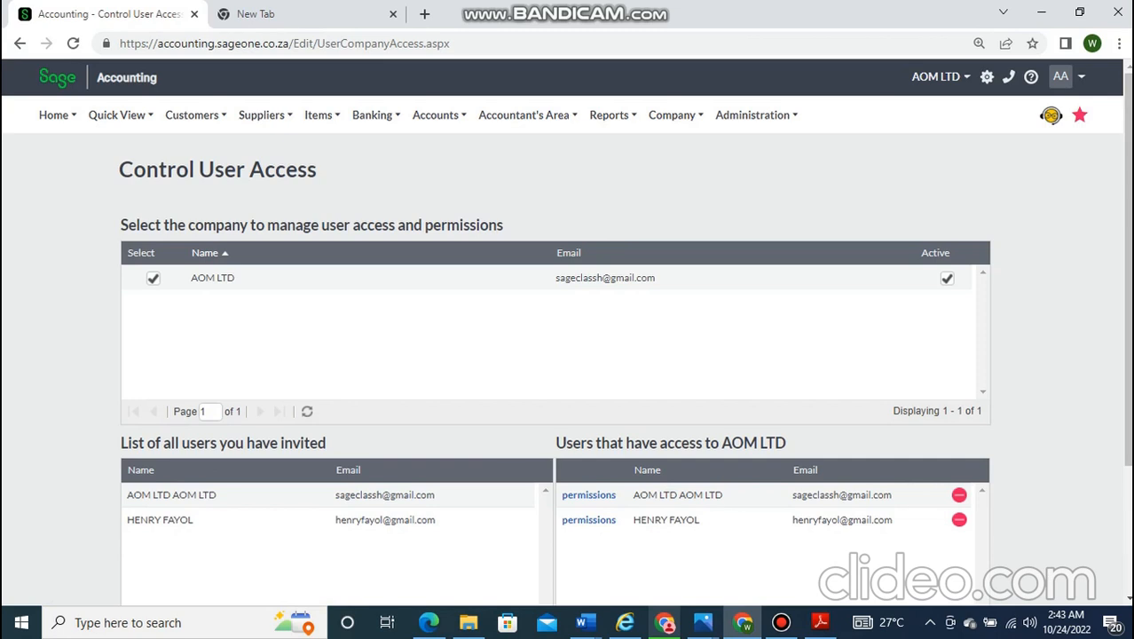
left_click(743, 622)
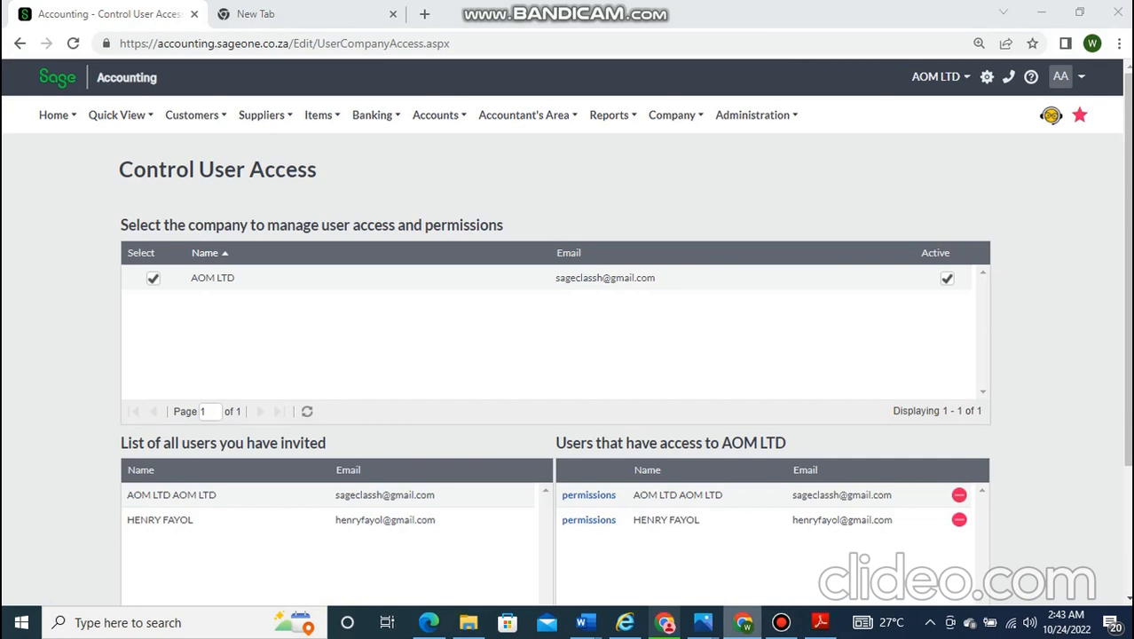
left_click(742, 623)
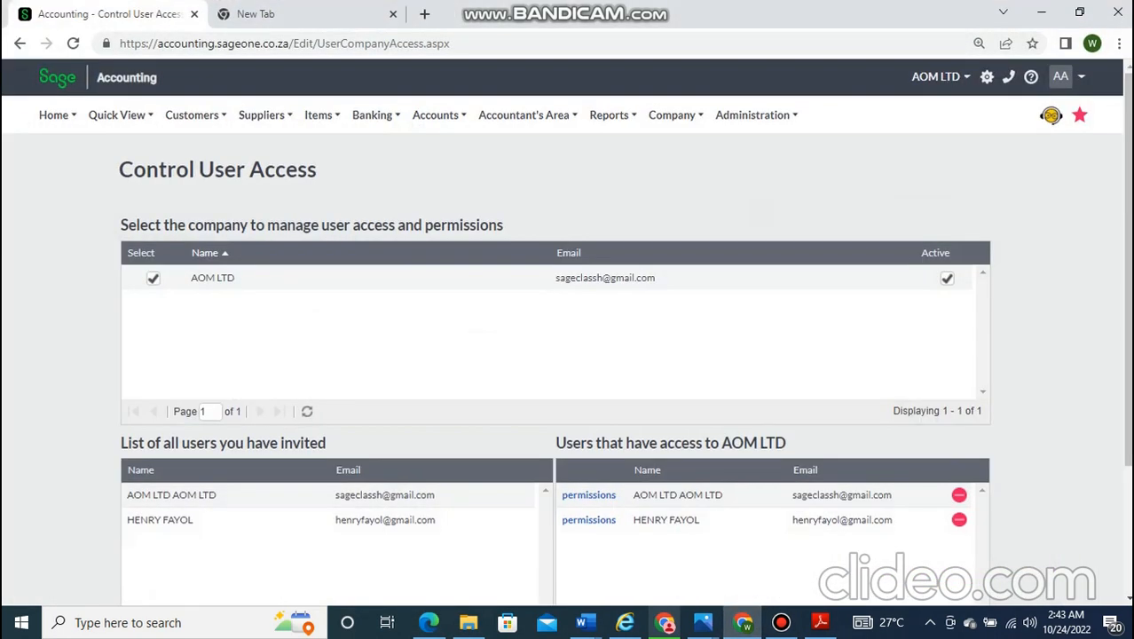
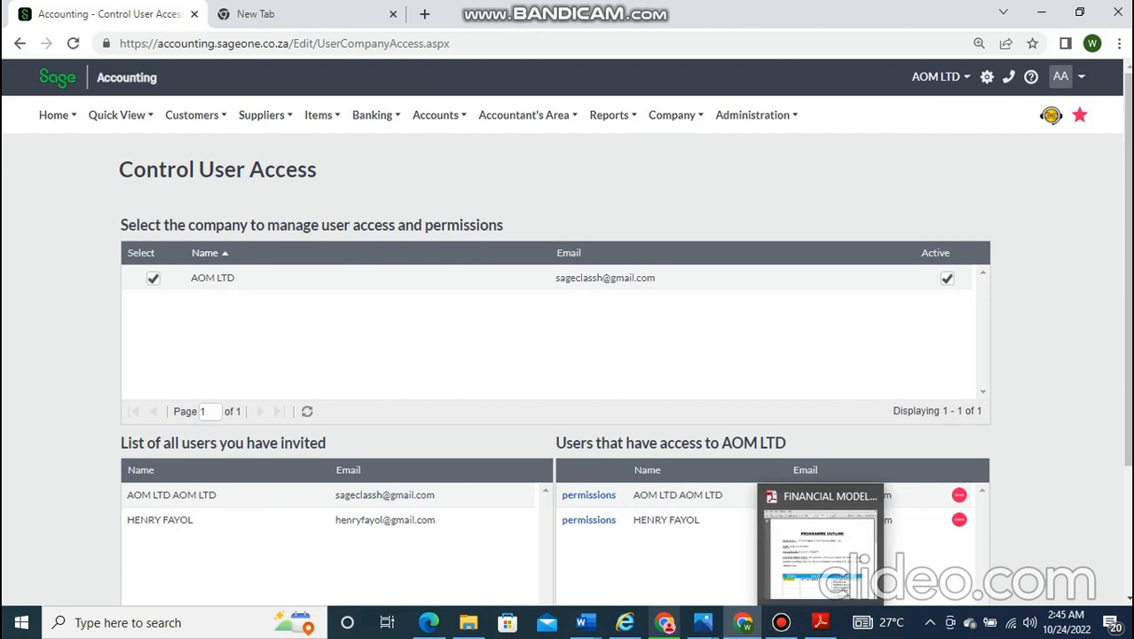
- Check the Sage 50 tutorial document, then return to the Sage Accounting browser window
mouse_move(582, 622)
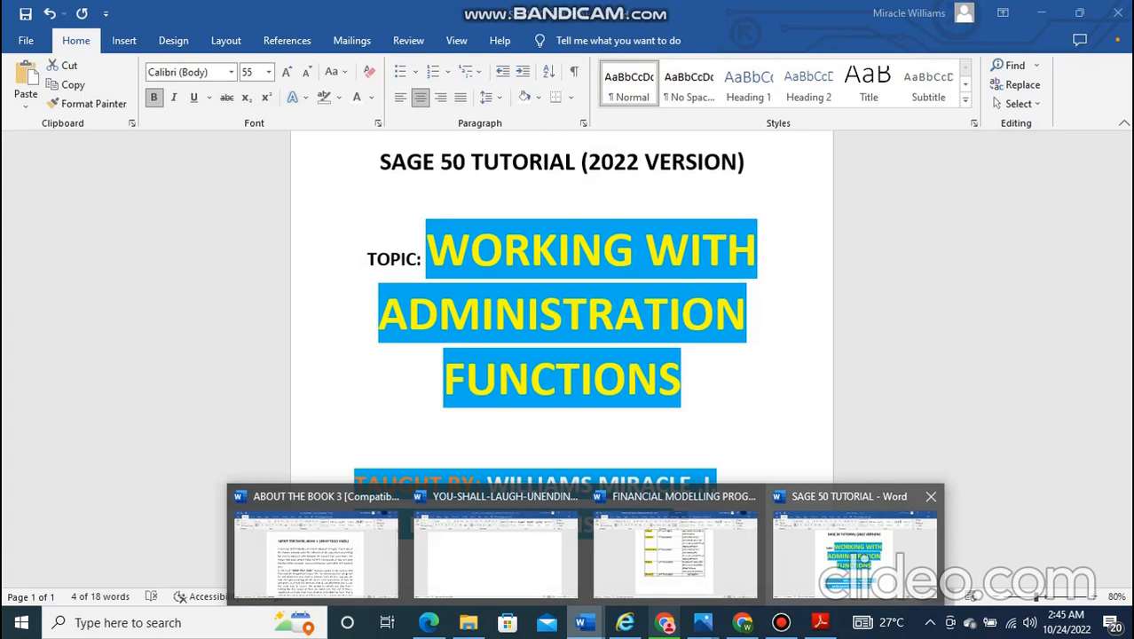
left_click(854, 555)
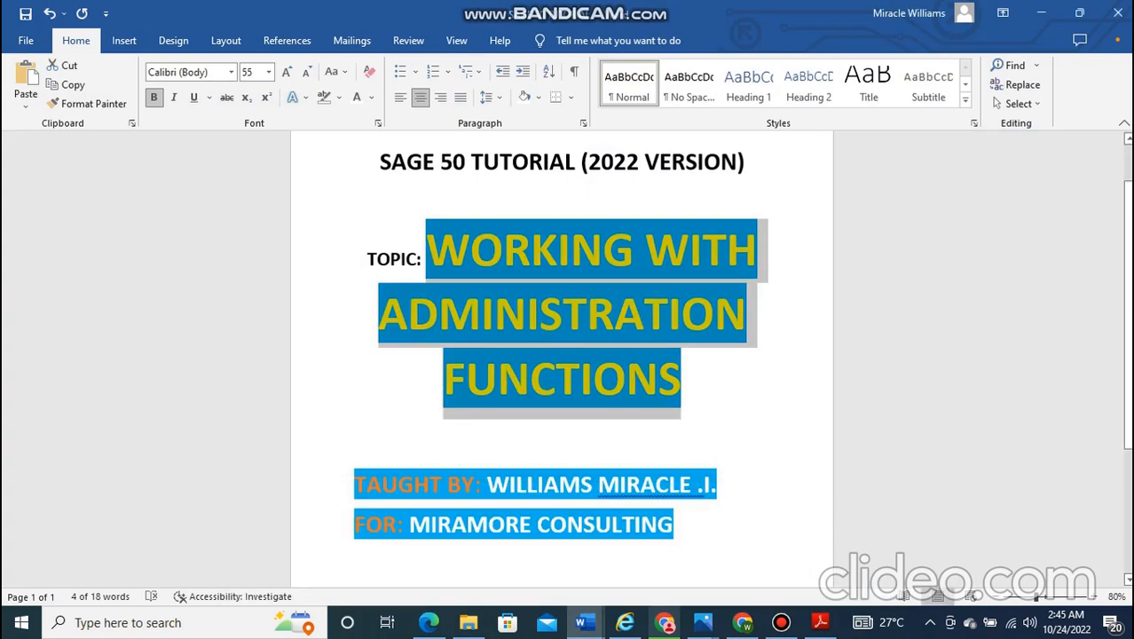
mouse_move(742, 621)
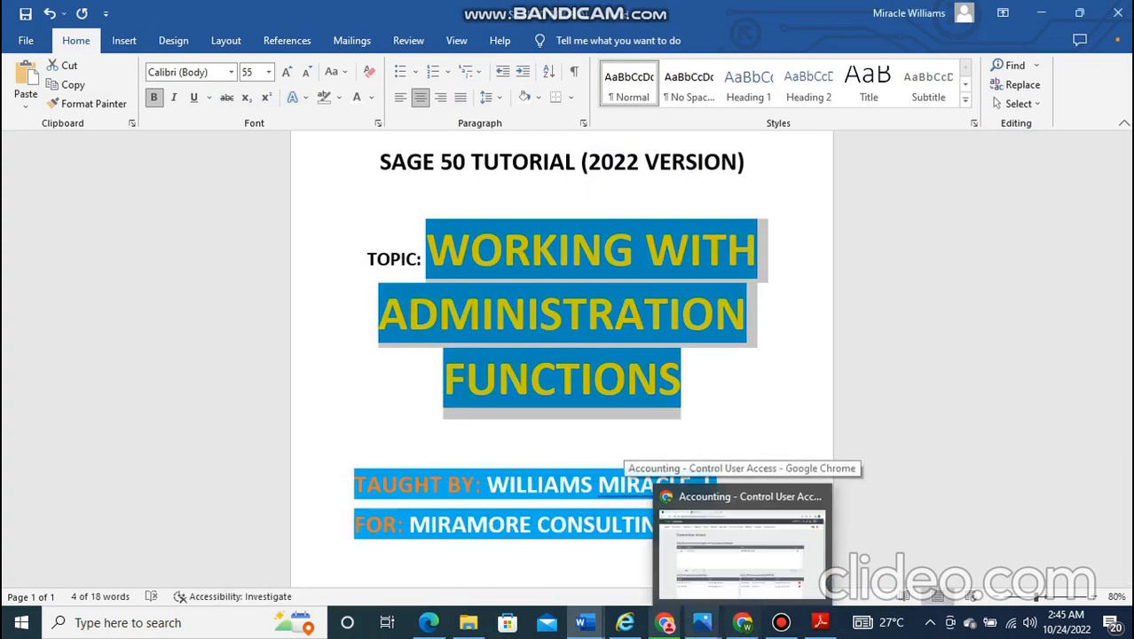
mouse_move(701, 621)
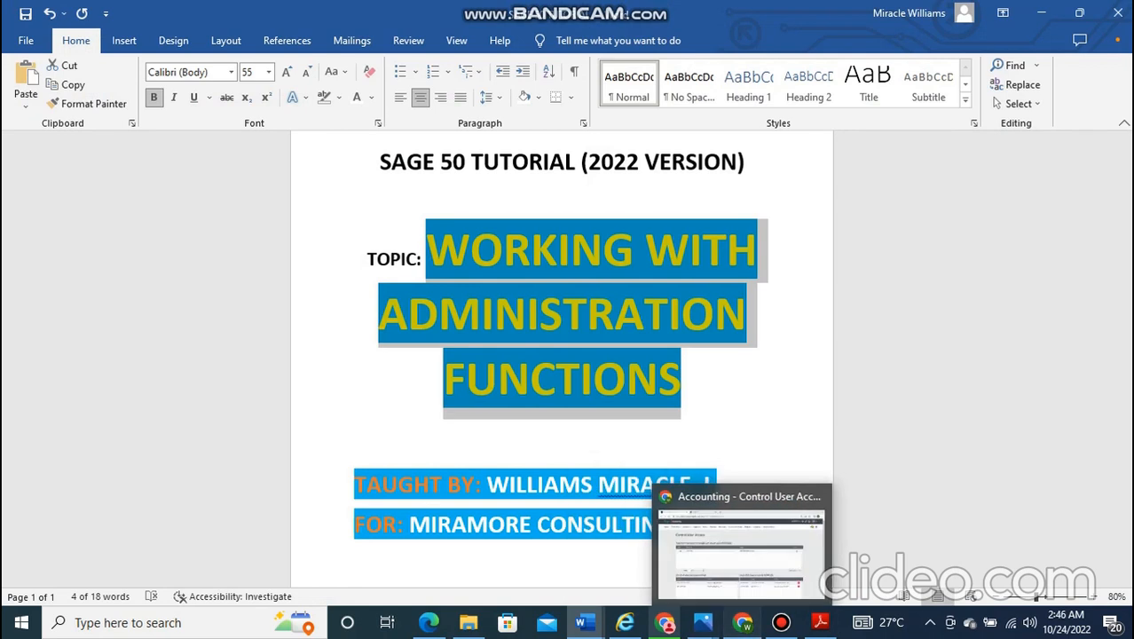
left_click(742, 621)
- Open Administration > Change Password and click into the Old and New Password fields, leaving them empty
mouse_move(756, 115)
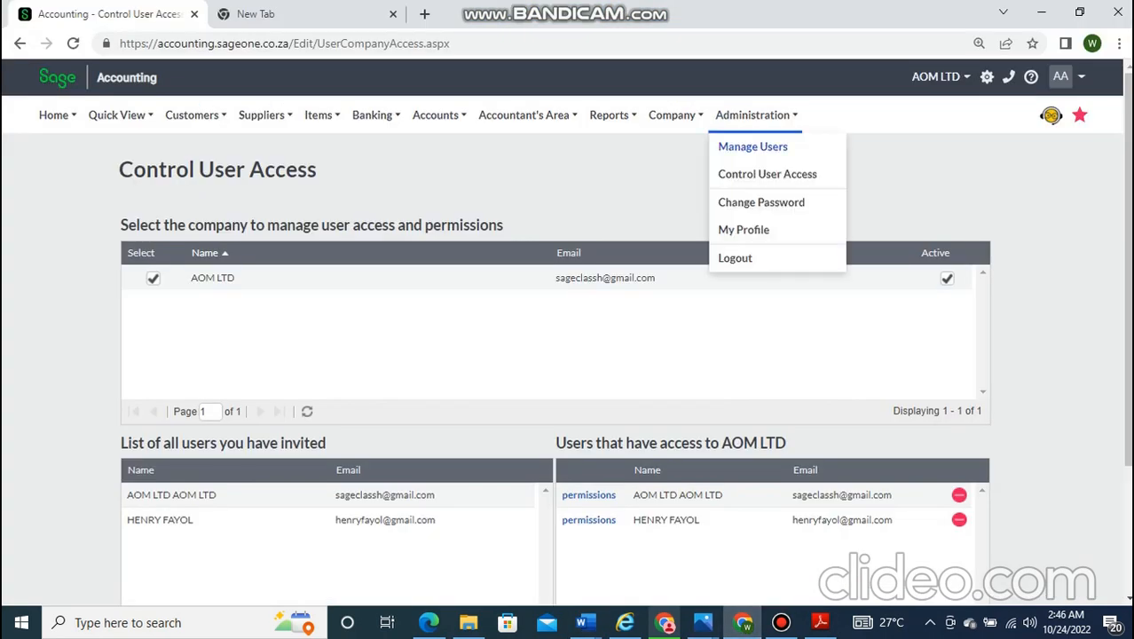
left_click(761, 202)
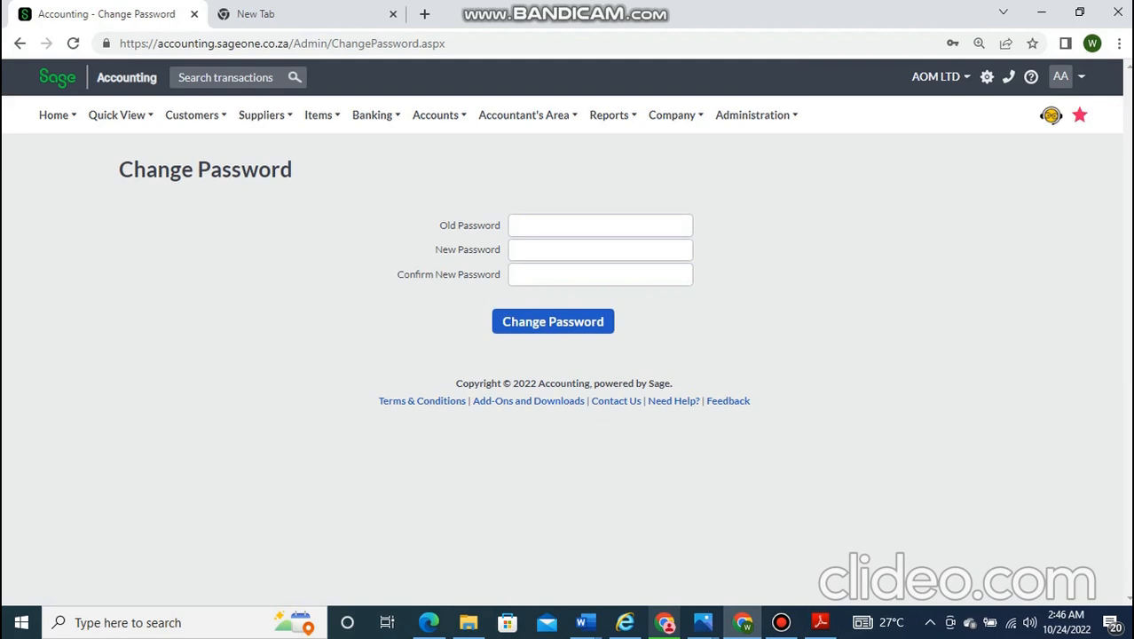
left_click(600, 225)
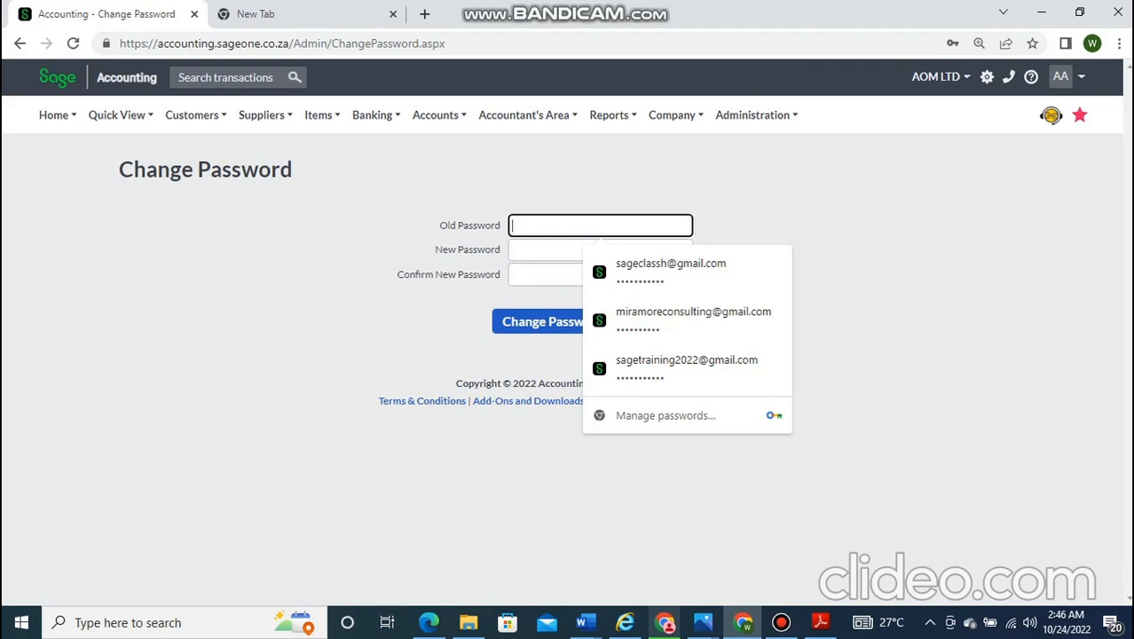
left_click(546, 251)
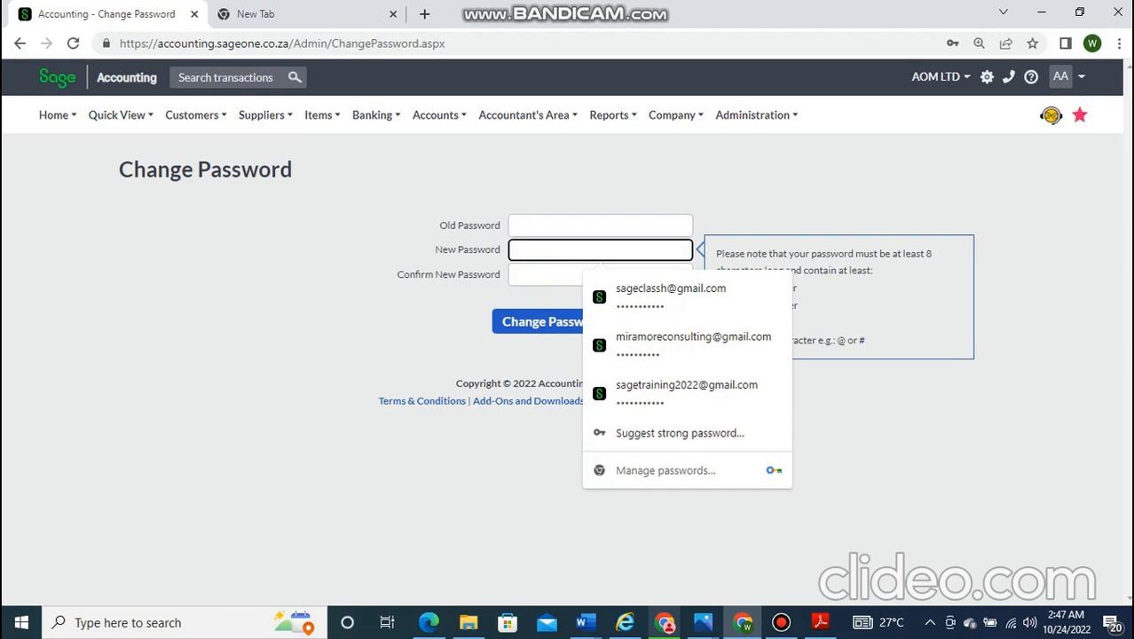
right_click(459, 261)
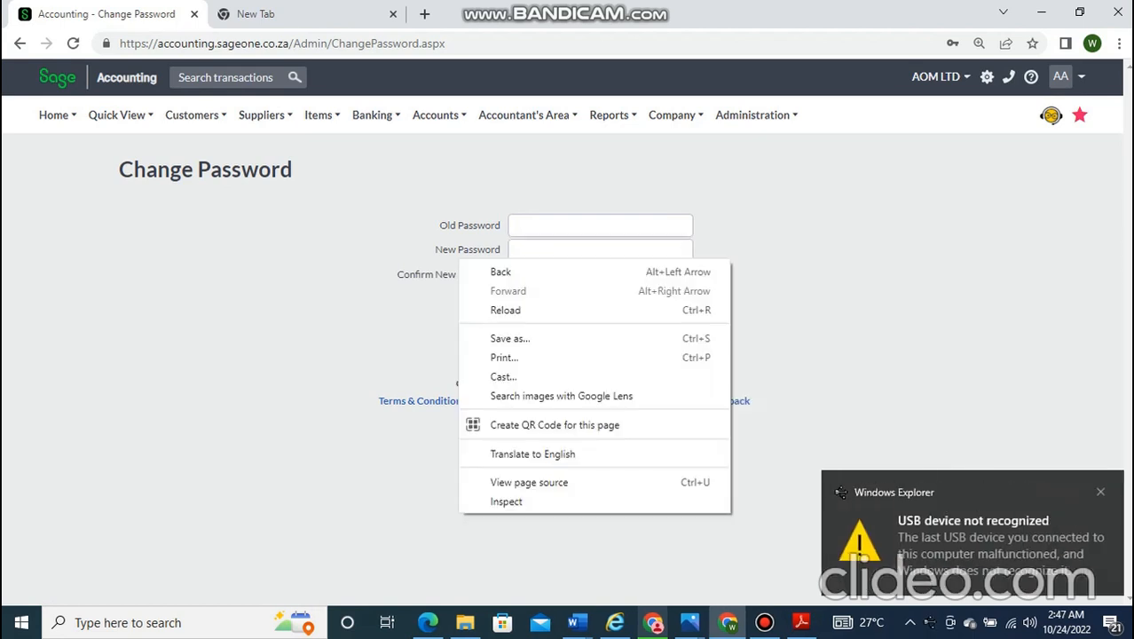
key("Escape")
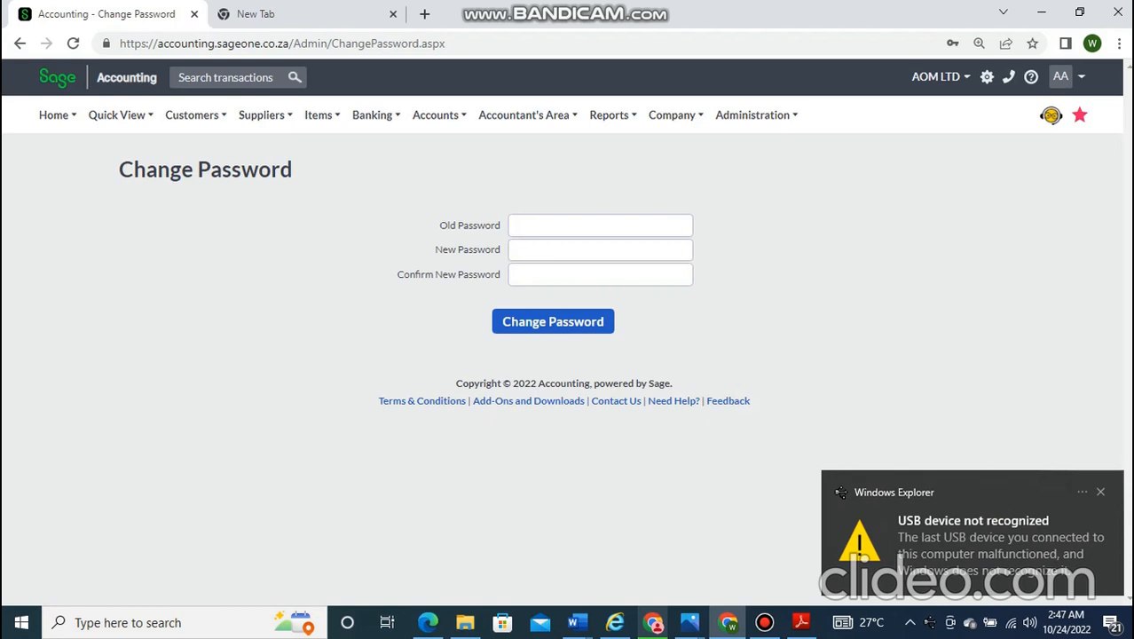
left_click(971, 535)
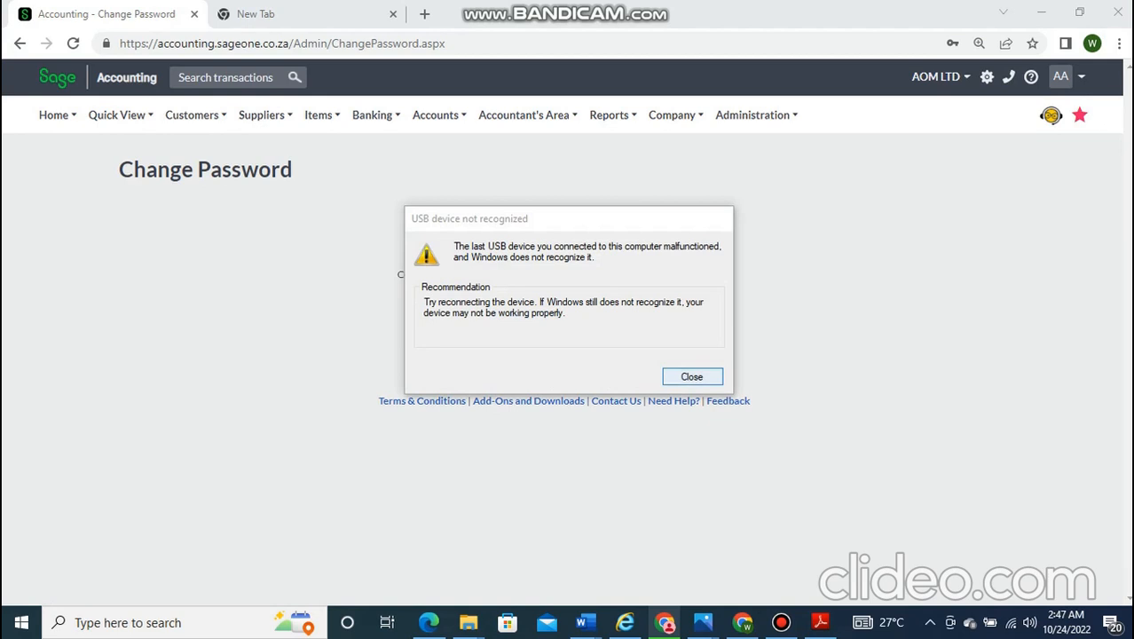
left_click(692, 376)
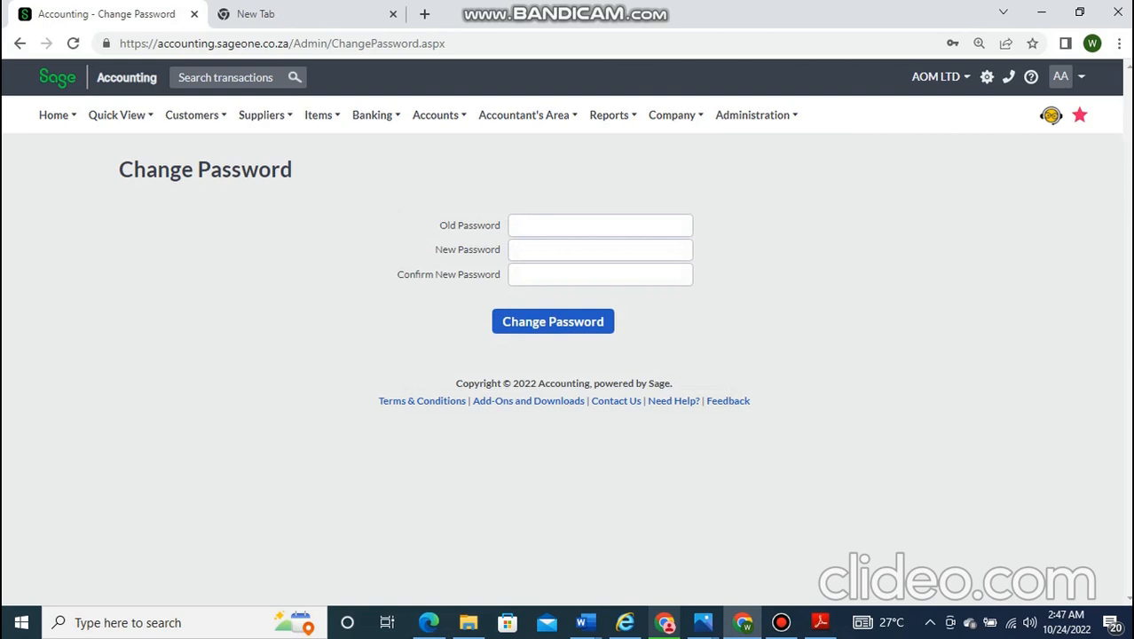
triple_click(563, 383)
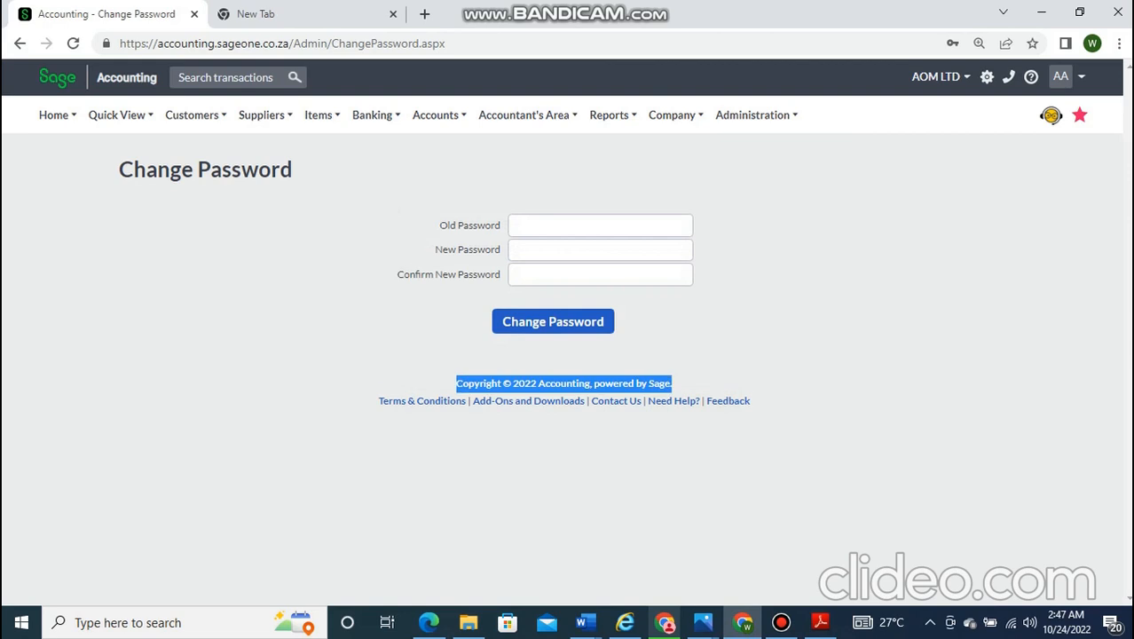
mouse_move(780, 622)
key("ctrl+minus")
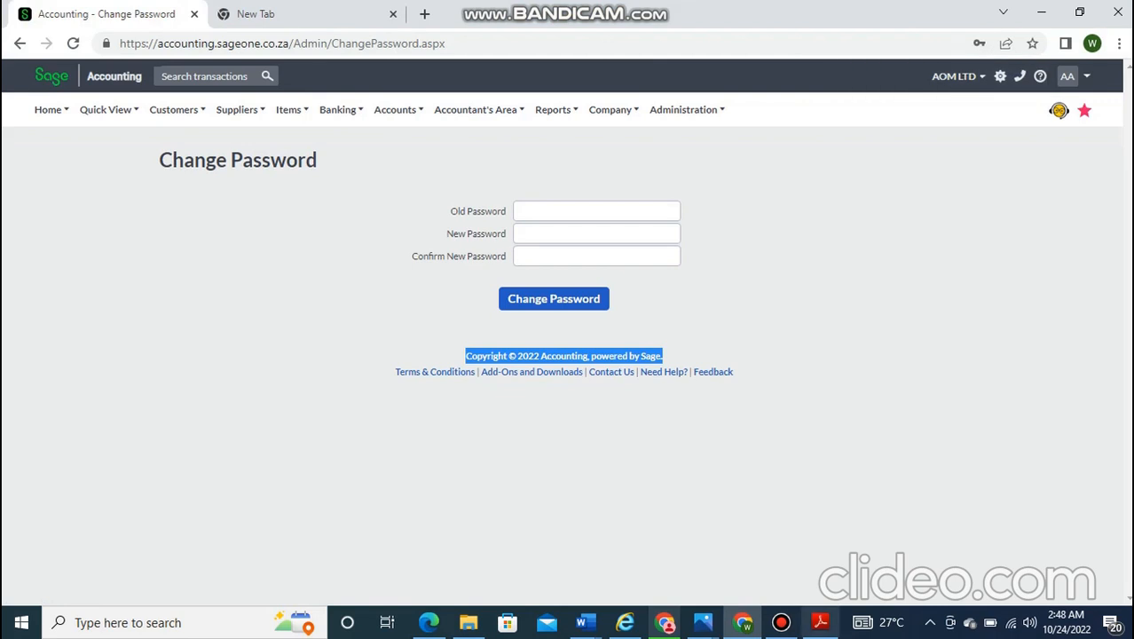
left_click(781, 622)
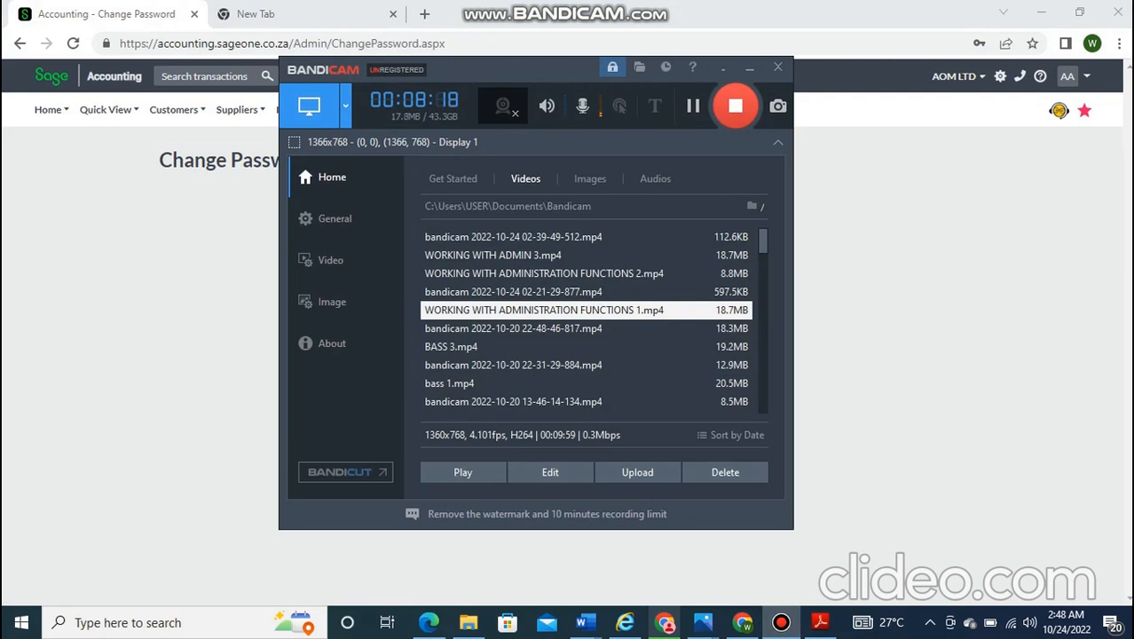
left_click(749, 67)
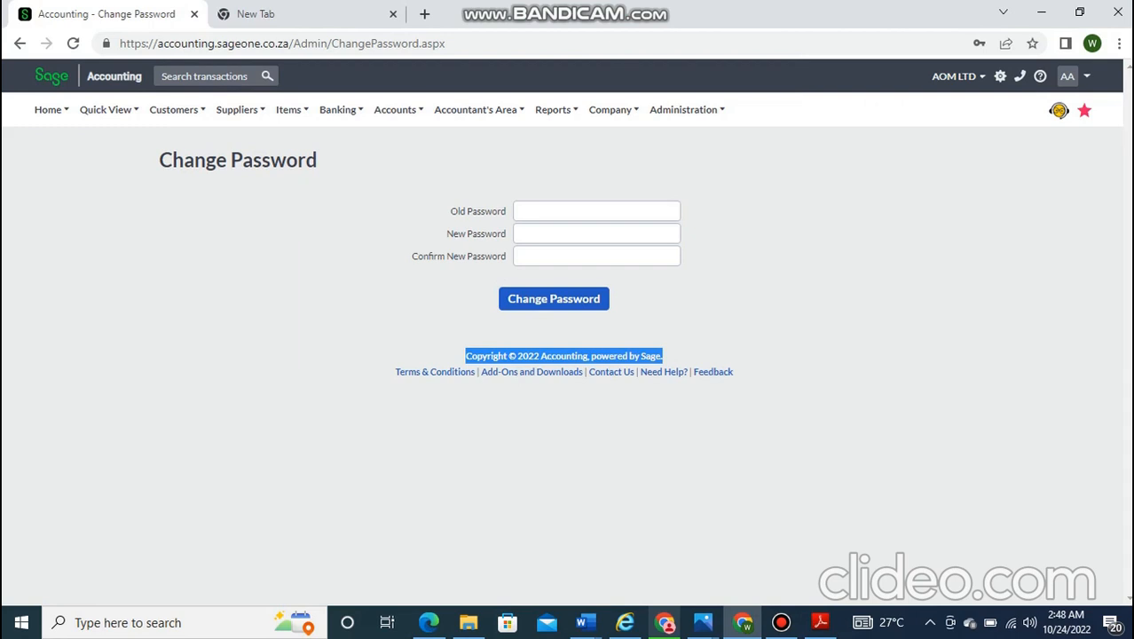
mouse_move(686, 110)
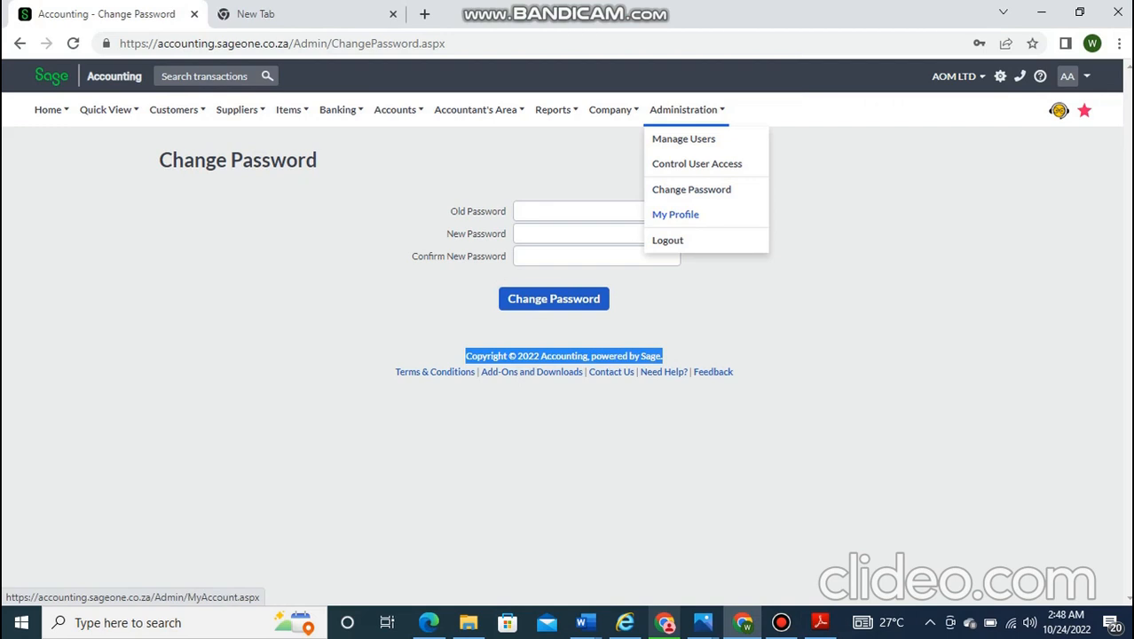
- Open My Profile's My Details tab and step through First Name, Last Name and New Password
left_click(675, 213)
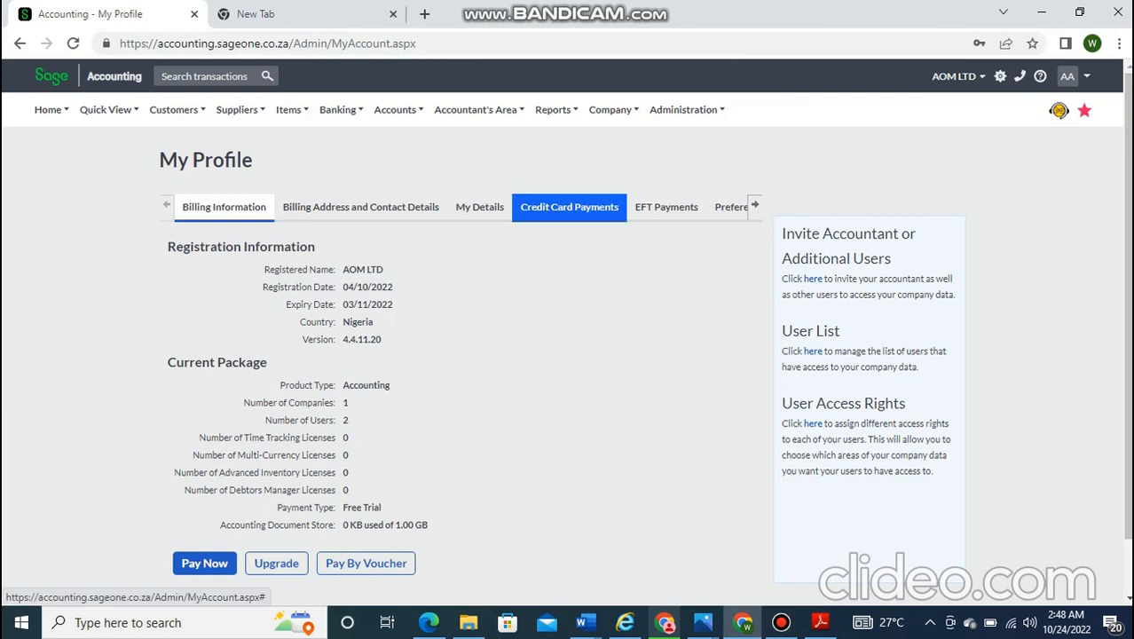
left_click(479, 207)
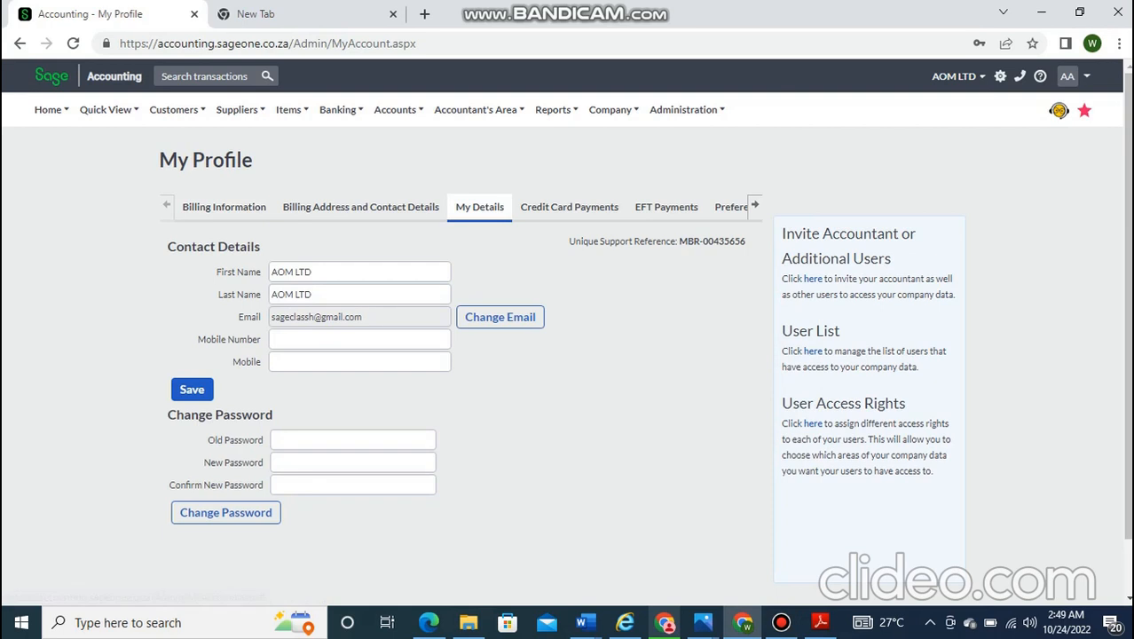
left_click(359, 271)
key("Tab")
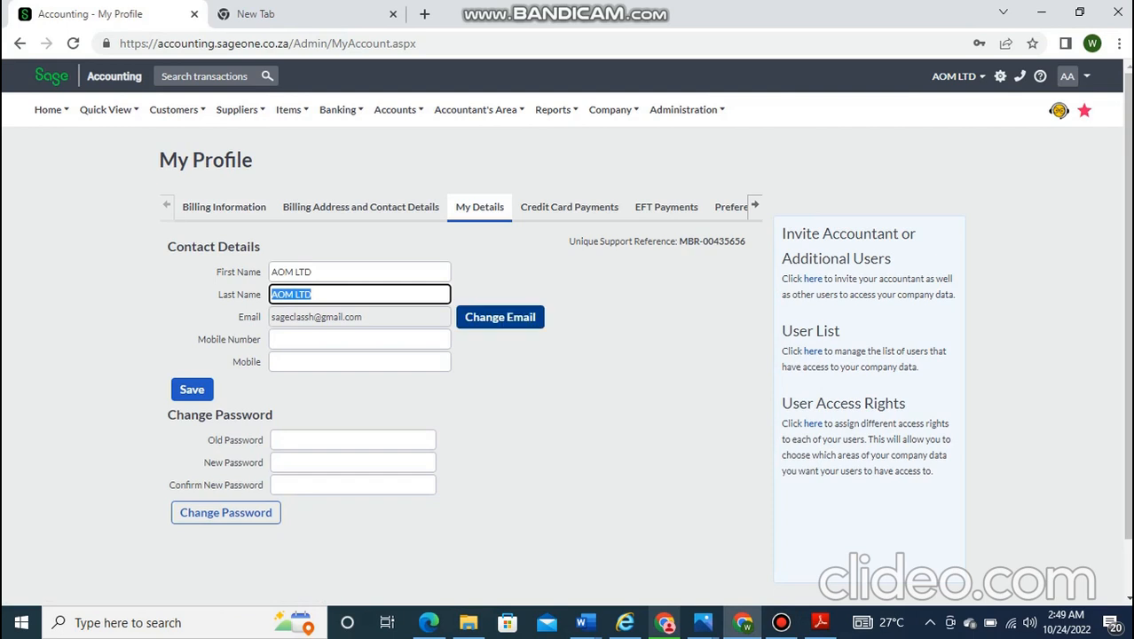
left_click(192, 389)
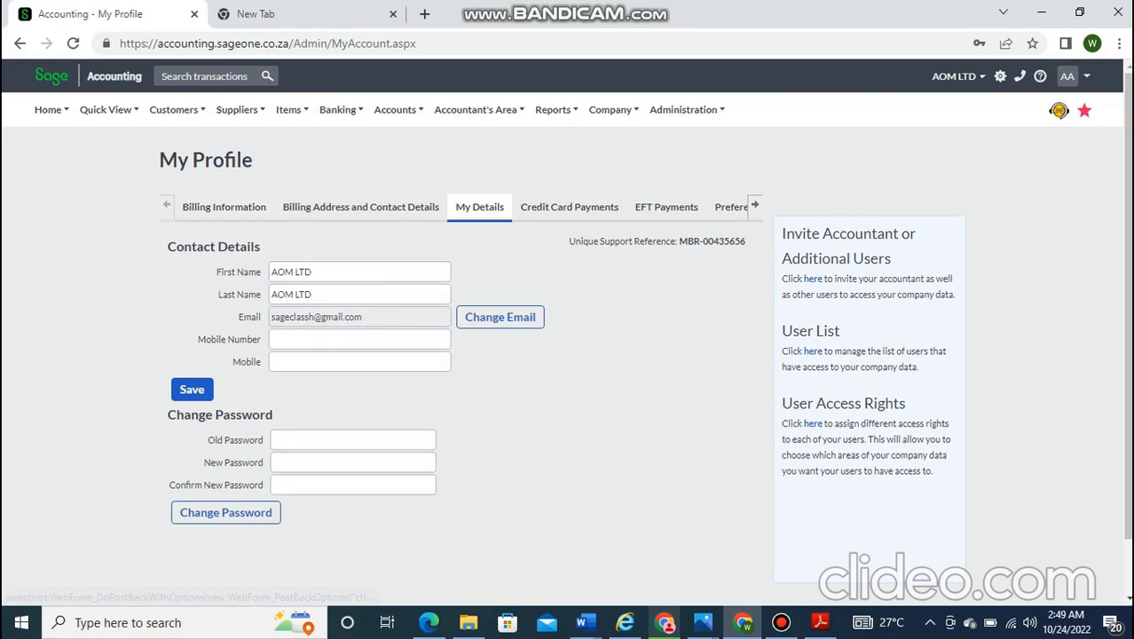
left_click(353, 462)
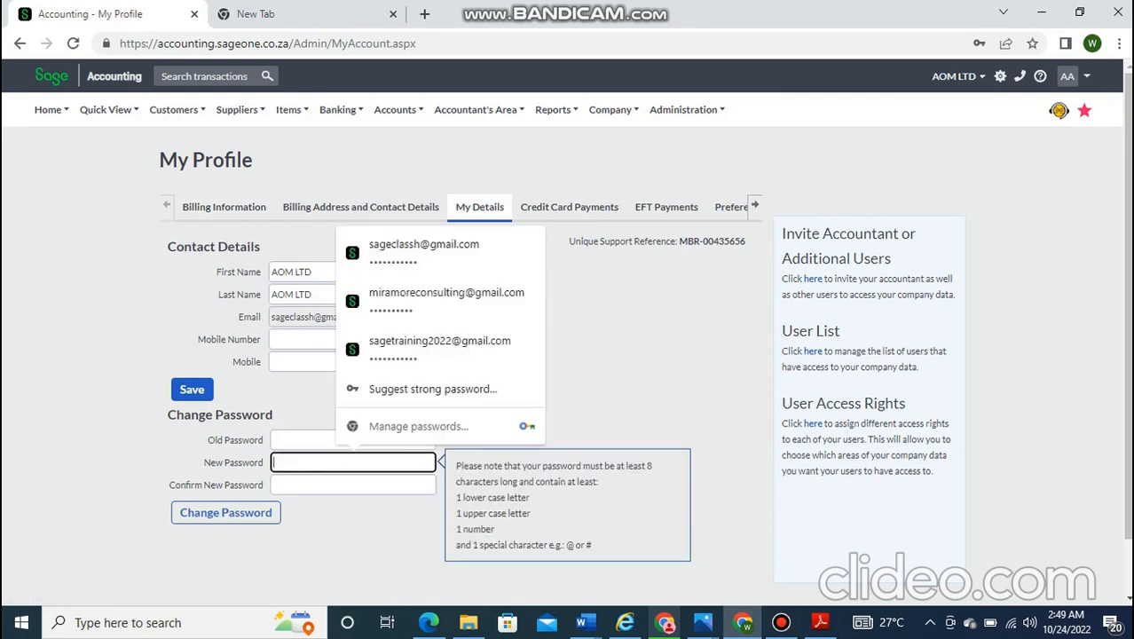
left_click(625, 337)
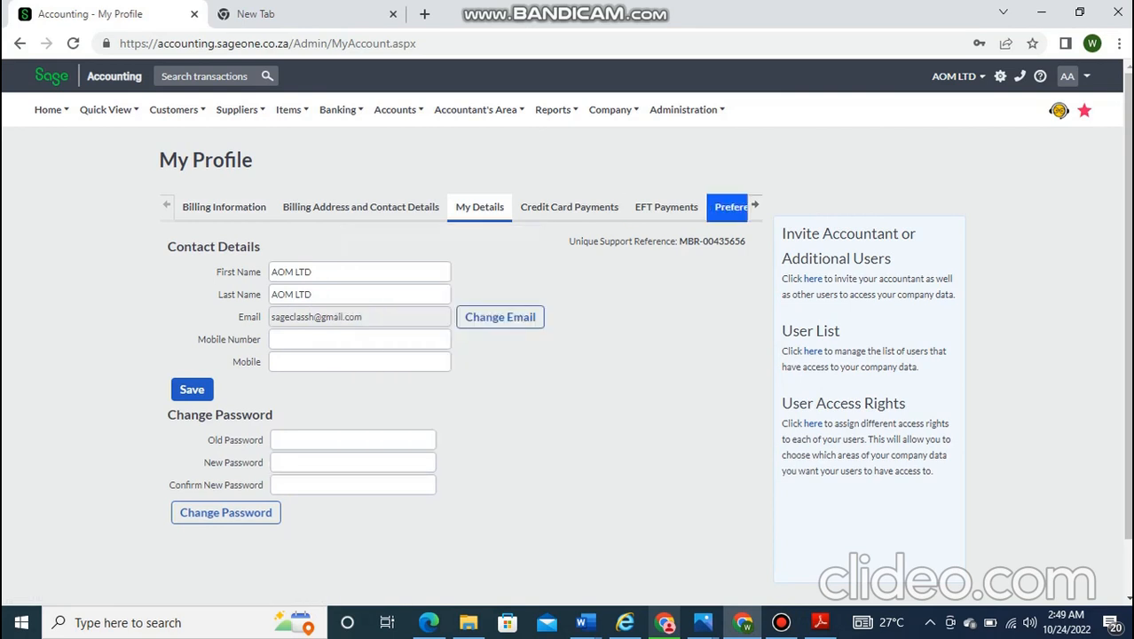
- On the Preferences tab, choose Financial Dashboard as the Default Dashboard to display
left_click(731, 207)
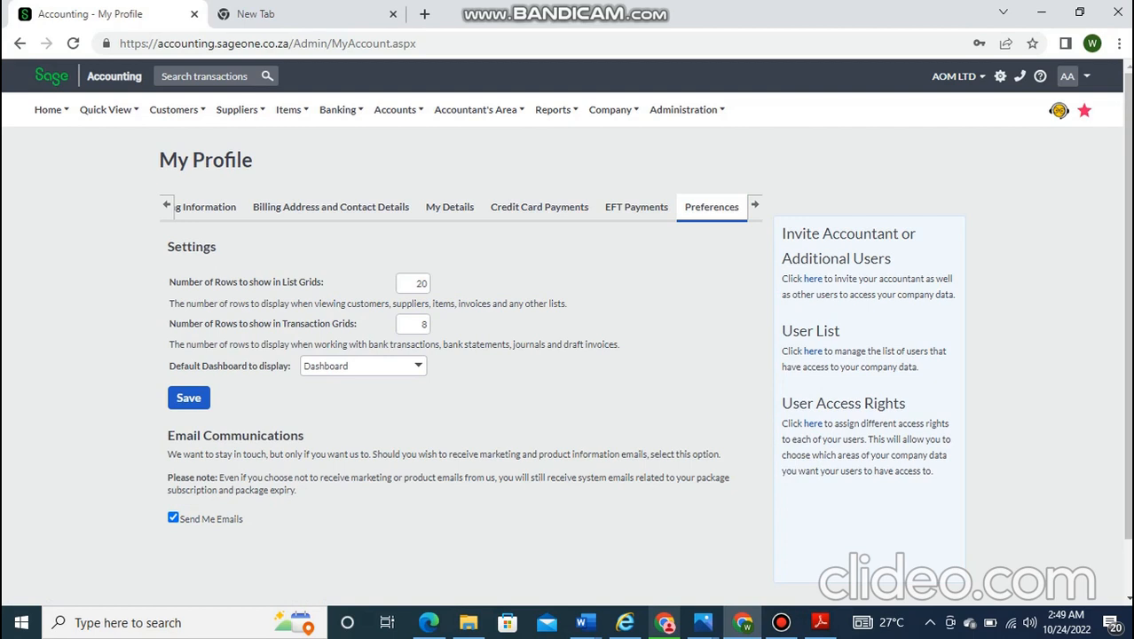
left_click(417, 364)
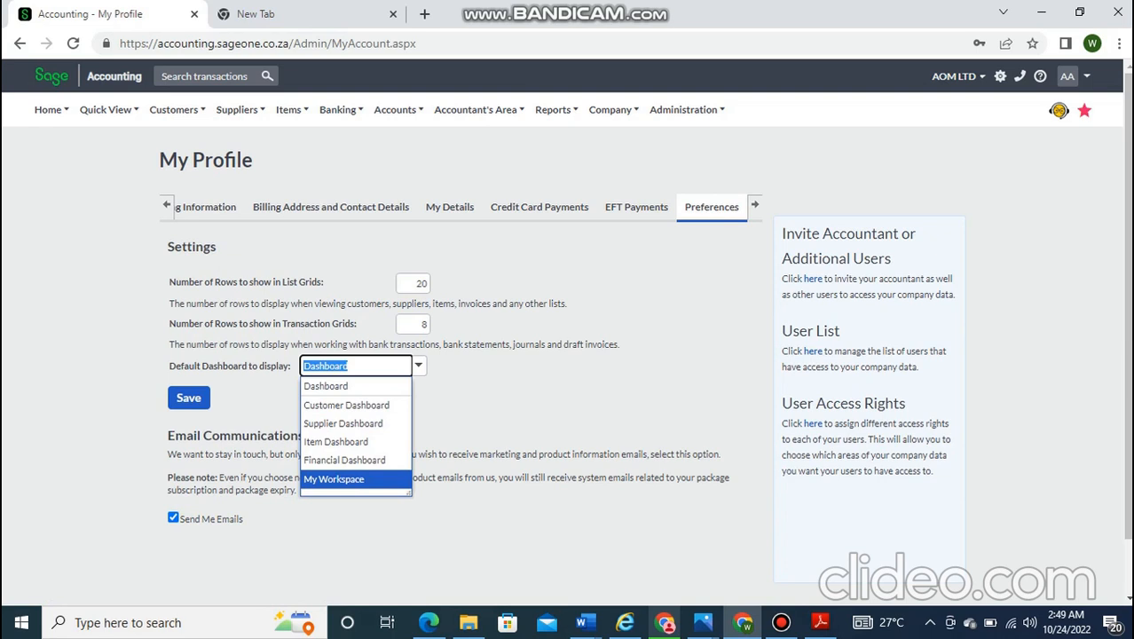
left_click(344, 461)
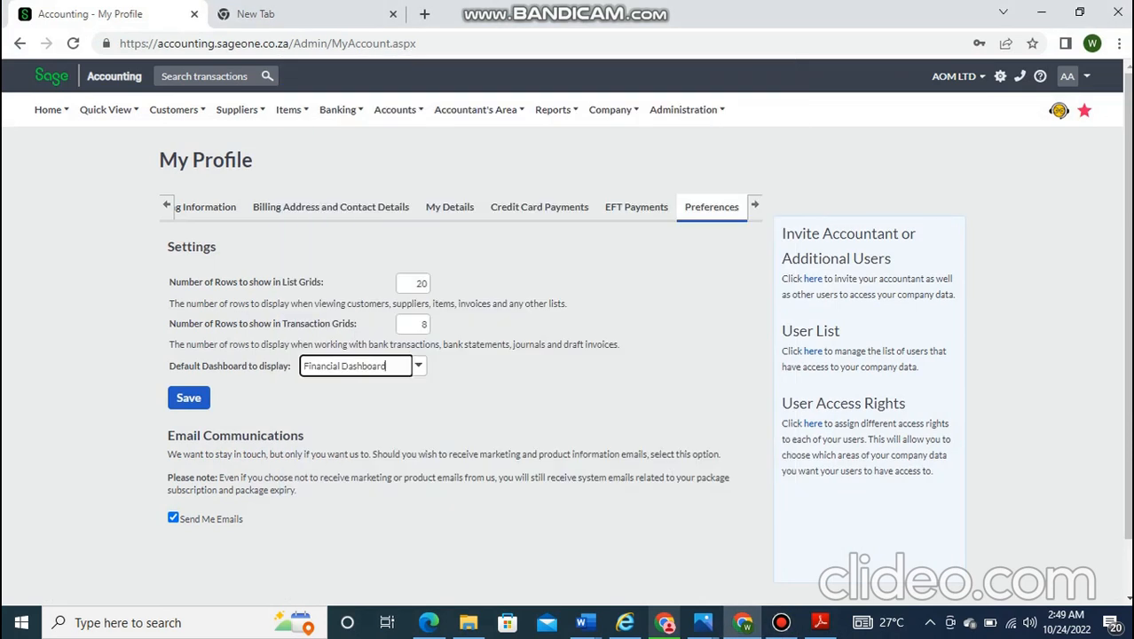
mouse_move(685, 110)
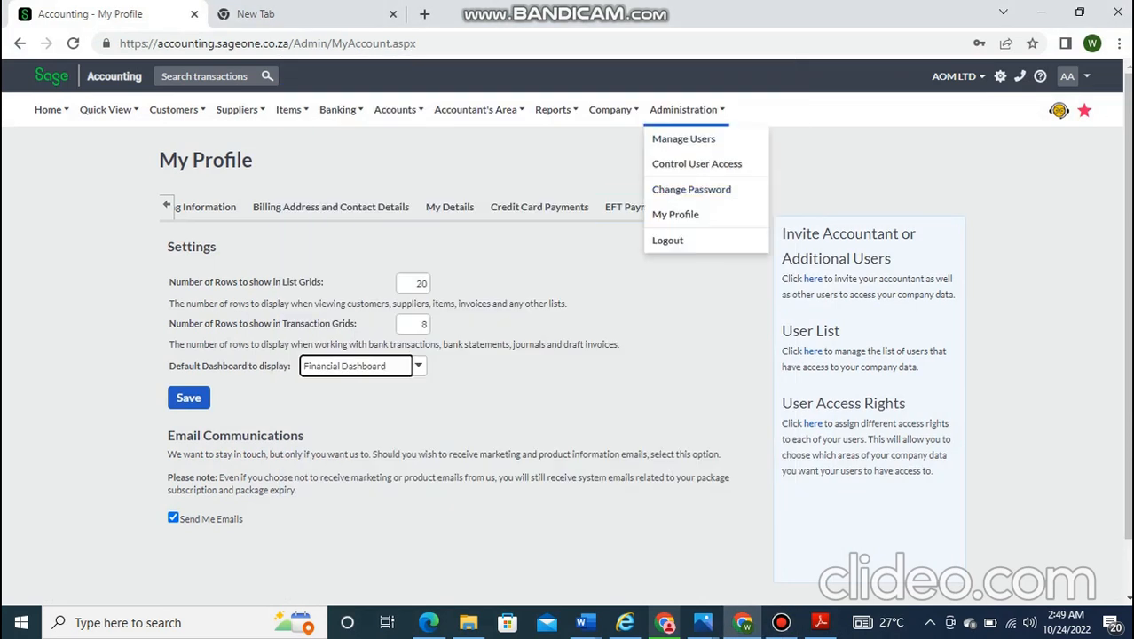